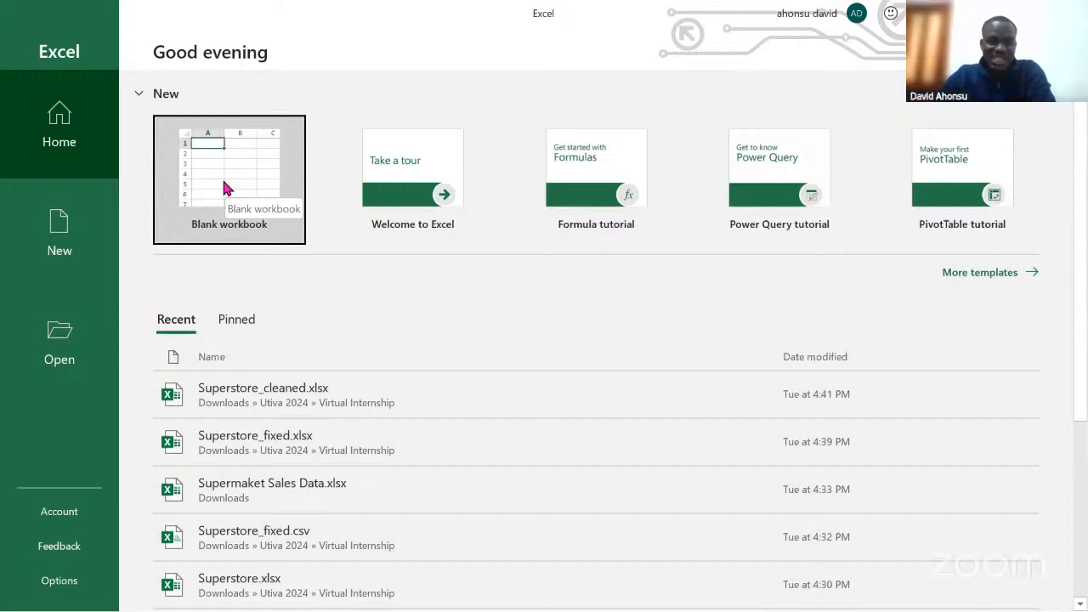
Step: Create a blank workbook and enter the header "Product Name" in cell A1
left_click(224, 182)
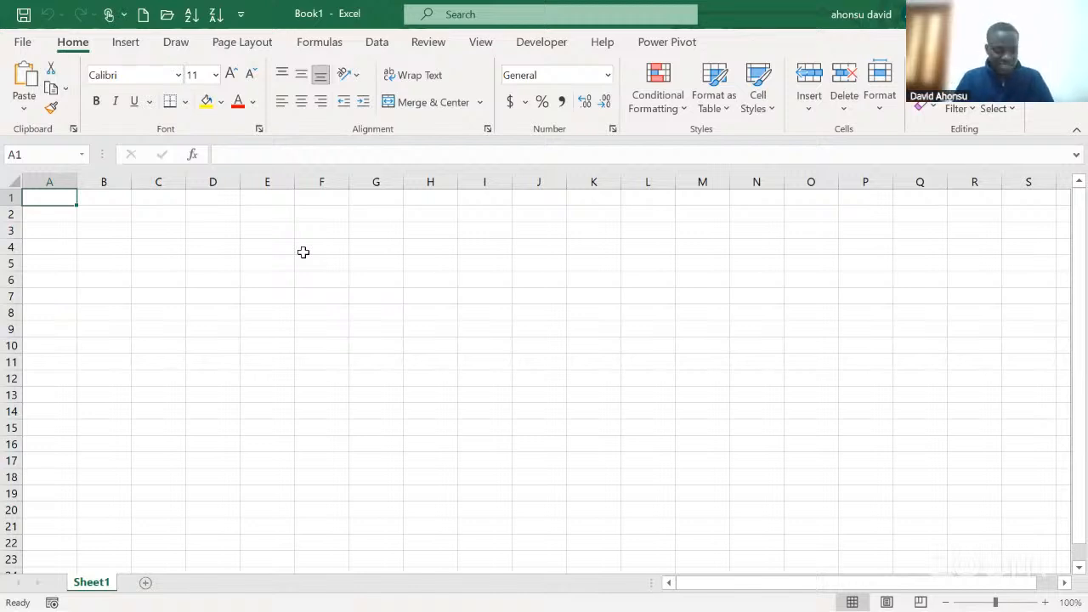
type("Produc")
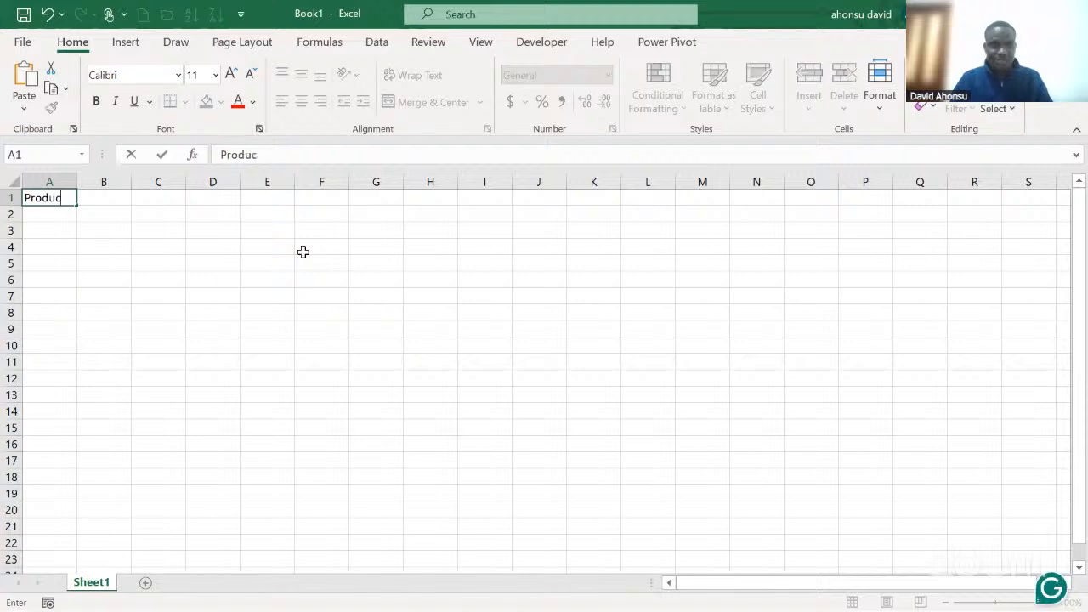
type("t Name")
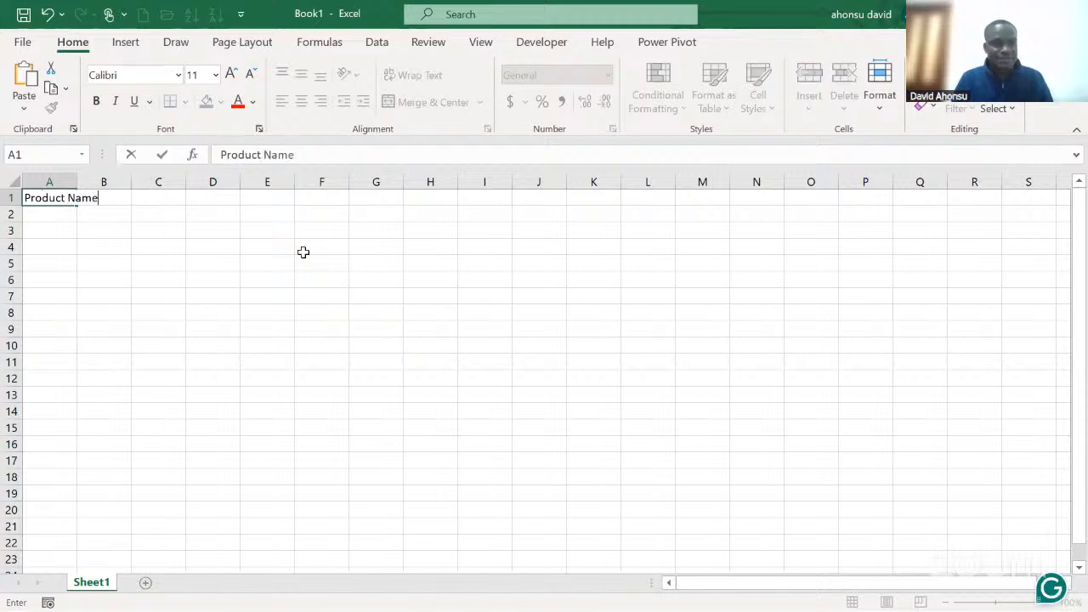
key("Tab")
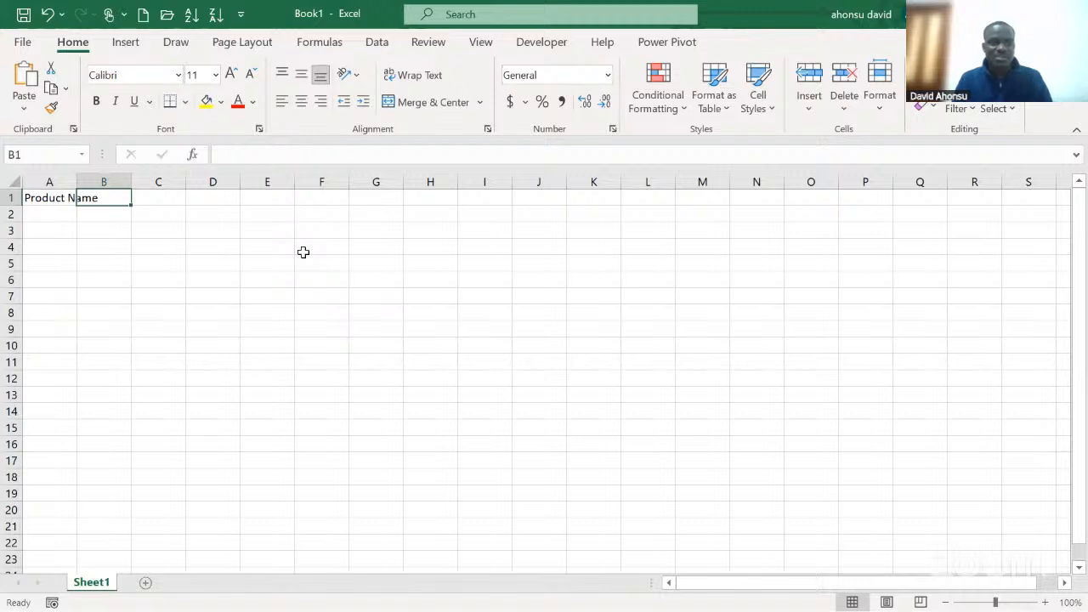
Step: Enter the headers "Category" in cell B1 and "Initial" in cell C1
type("ca")
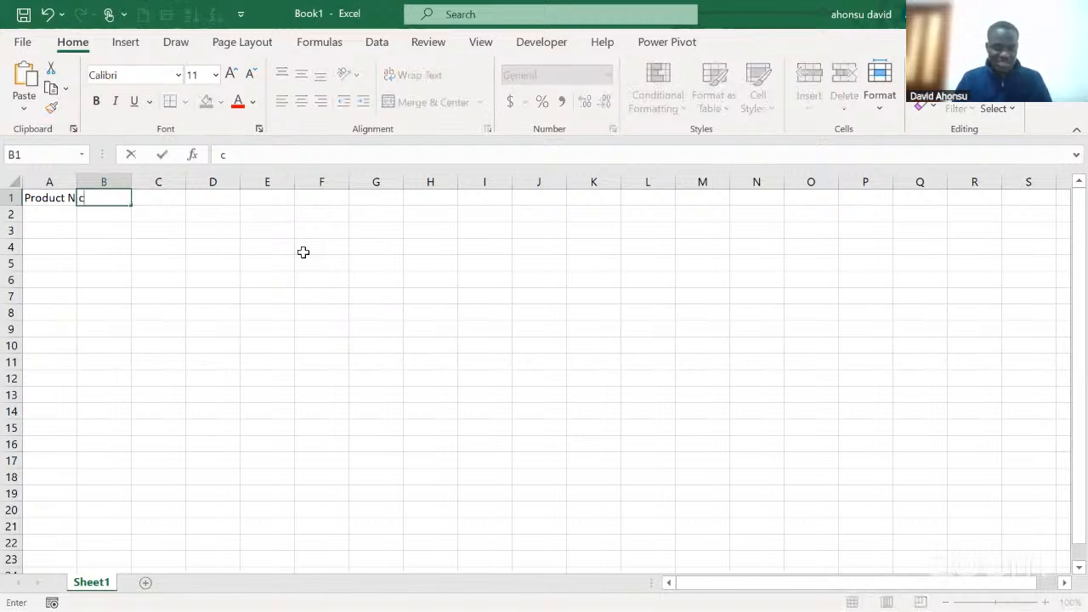
key("BackSpace")
key("BackSpace")
type("C")
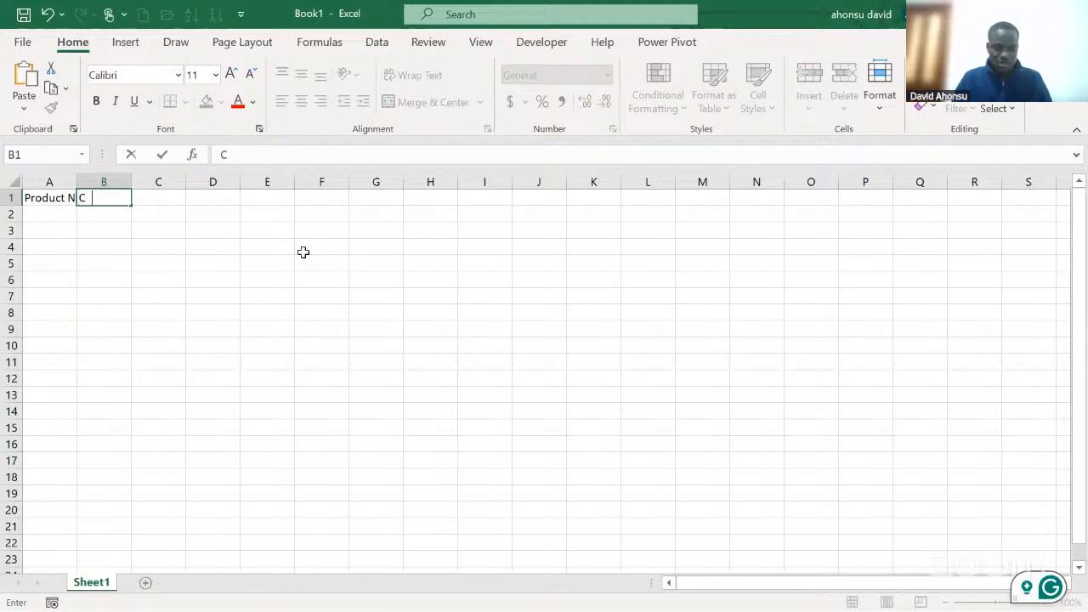
type("ategory")
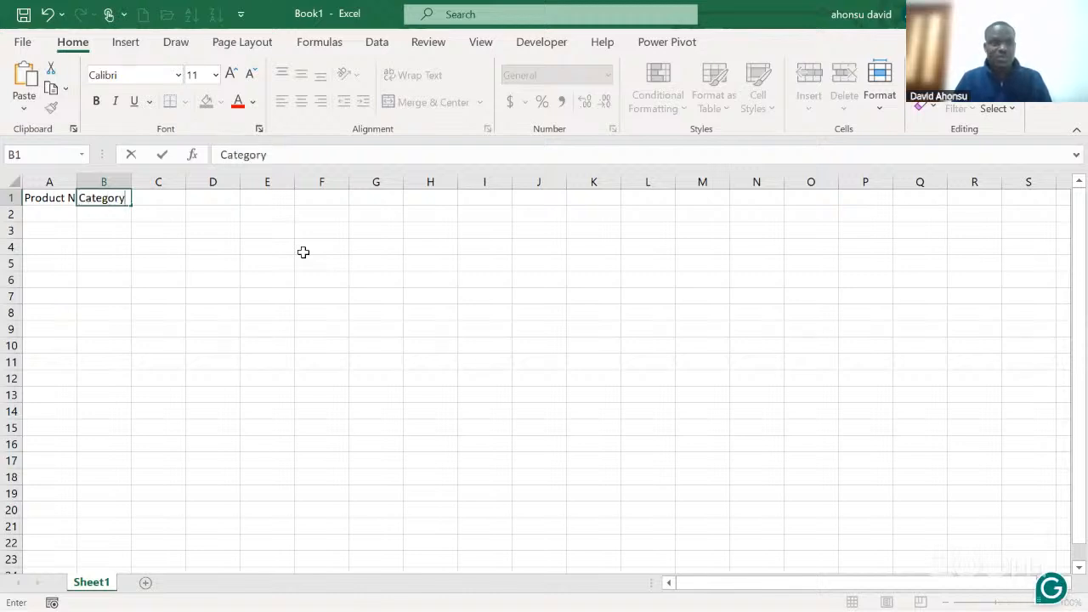
key("Tab")
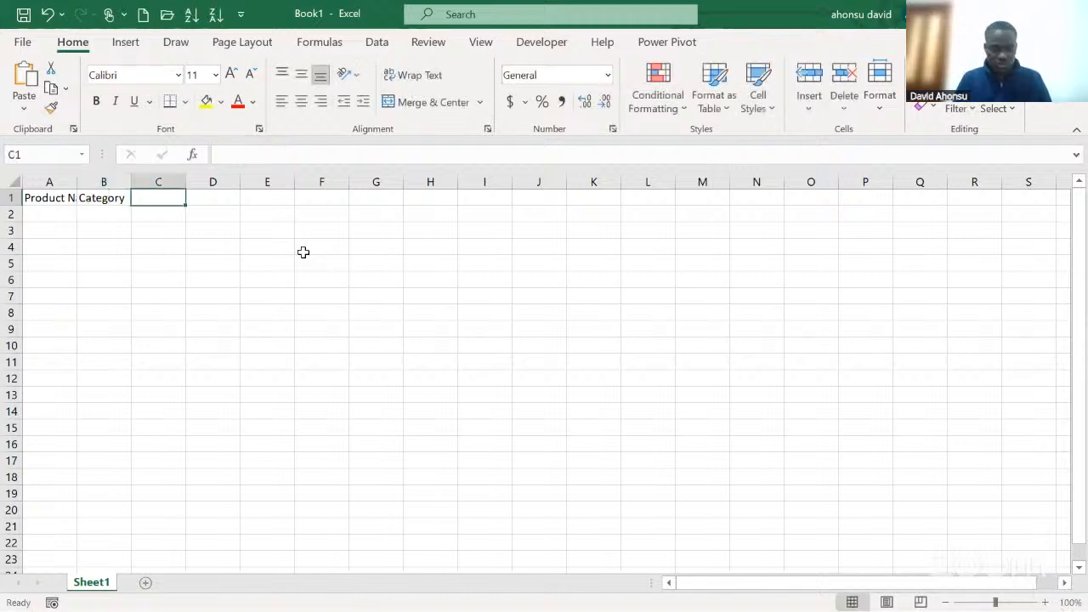
type("Init")
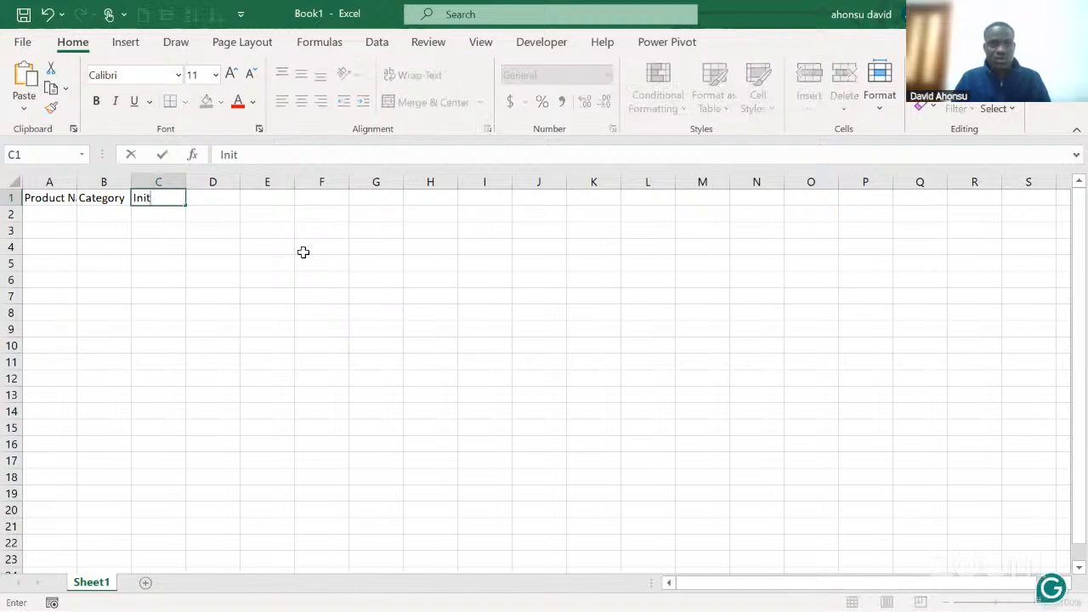
type("ial")
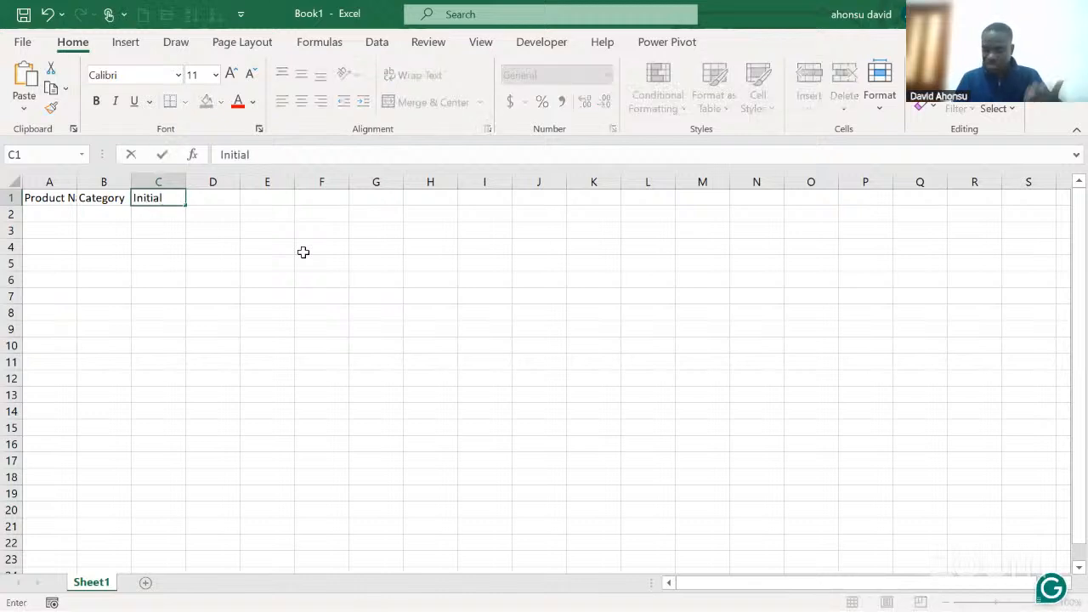
key("Tab")
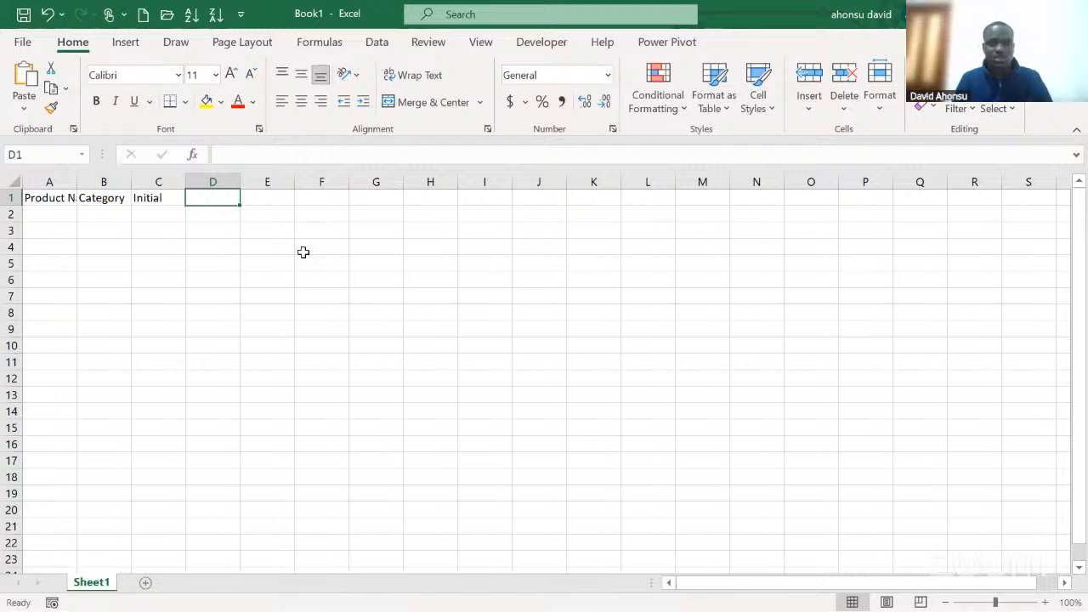
Step: Enter the header "Stock Level" in cell D1, with both words capitalized
type("Stck")
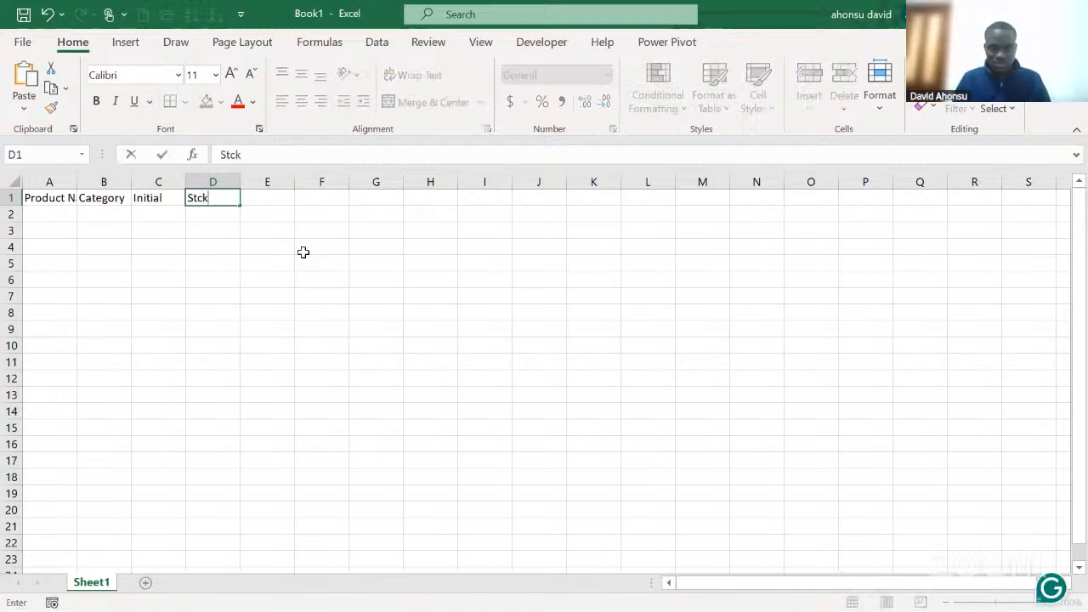
key("BackSpace")
key("BackSpace")
type("o")
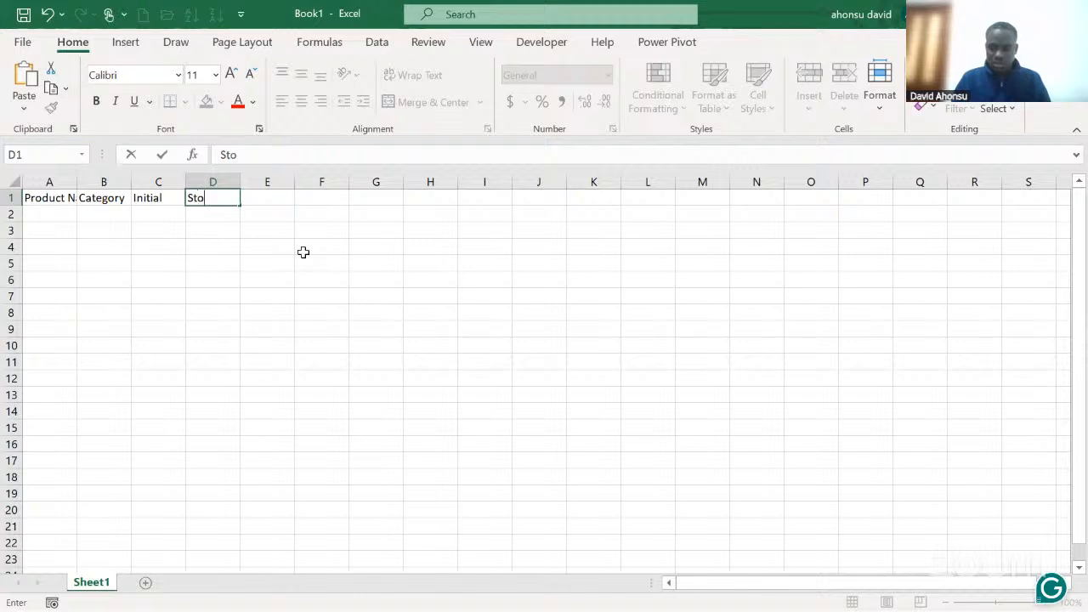
type("ck level")
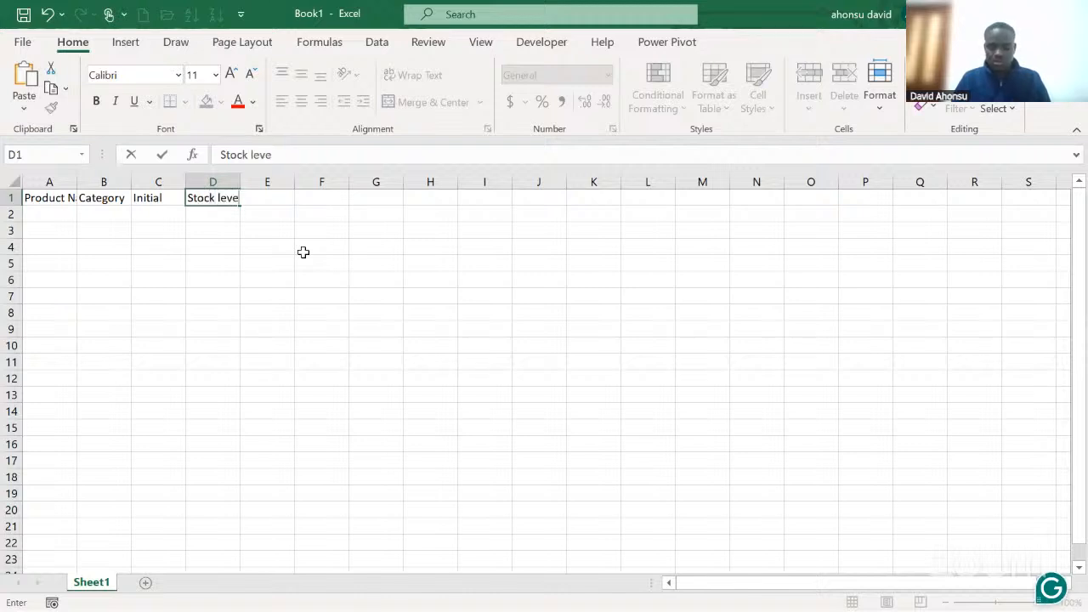
key("BackSpace")
key("BackSpace")
key("BackSpace")
key("BackSpace")
key("BackSpace")
key("BackSpace")
type("Level")
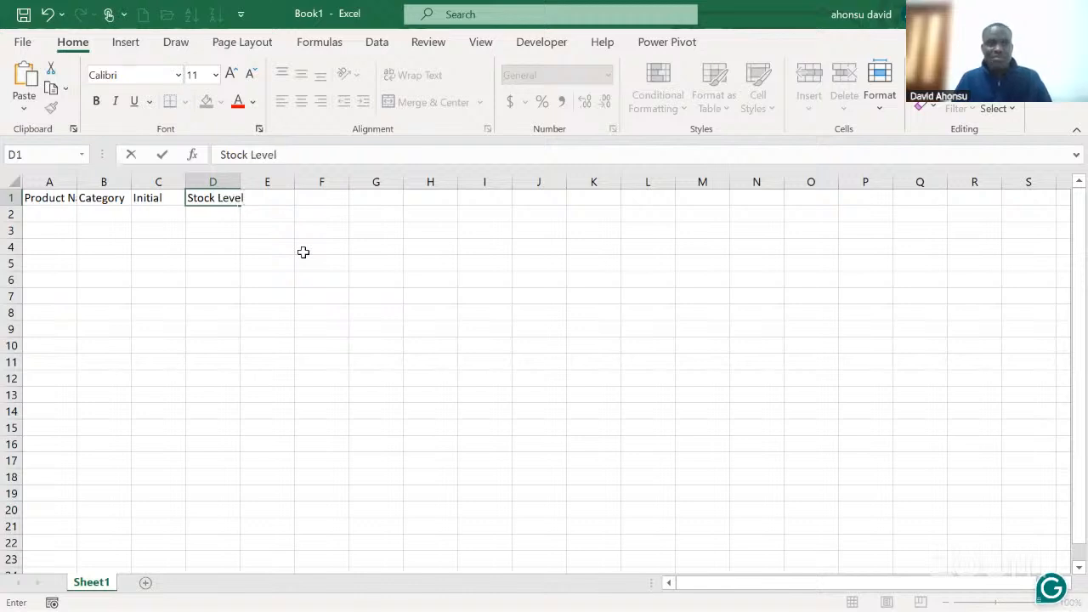
key("Tab")
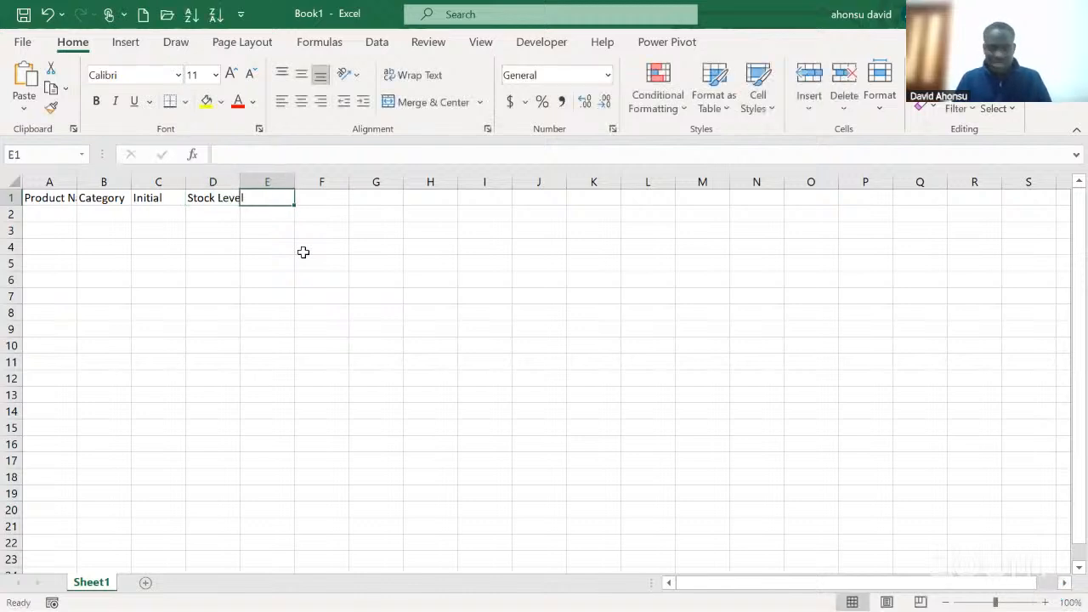
Step: Enter the header "Sales Level" in cell E1
type("Sales Level")
key("BackSpace")
key("BackSpace")
key("BackSpace")
key("BackSpace")
type("ve")
key("BackSpace")
key("BackSpace")
type("evel")
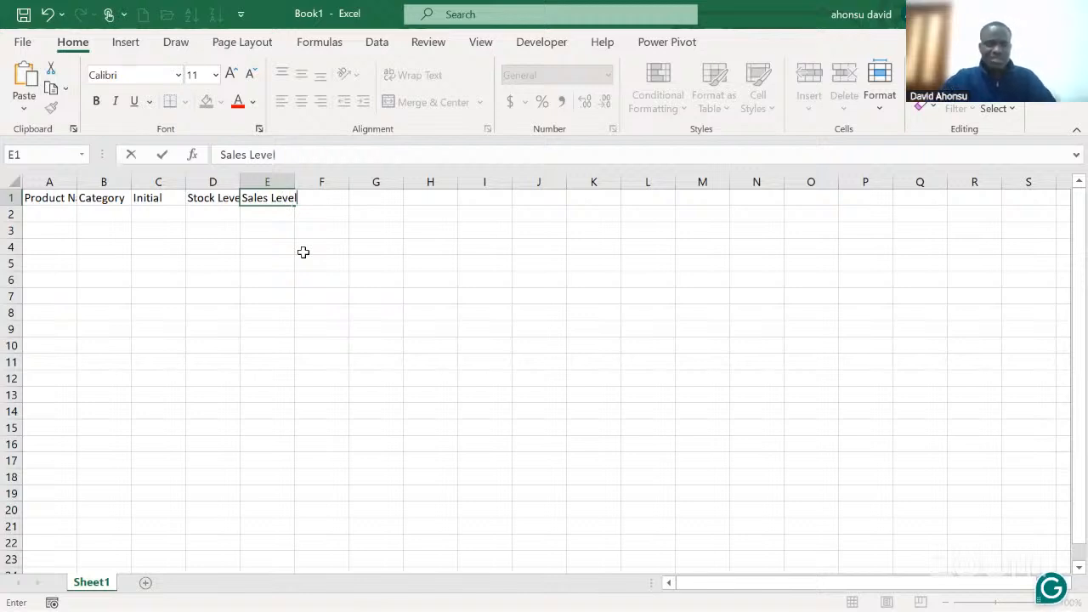
Step: Widen columns A, B, D and E so that each header in row 1 fits inside its cell
left_click(64, 197)
left_click_drag(75, 182, 178, 182)
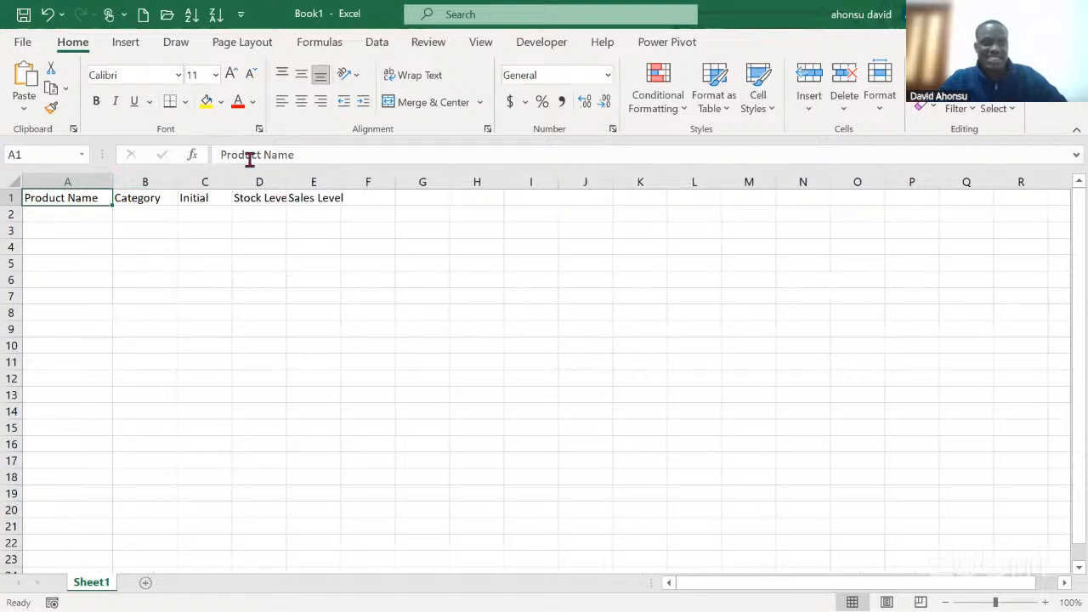
left_click_drag(287, 182, 398, 183)
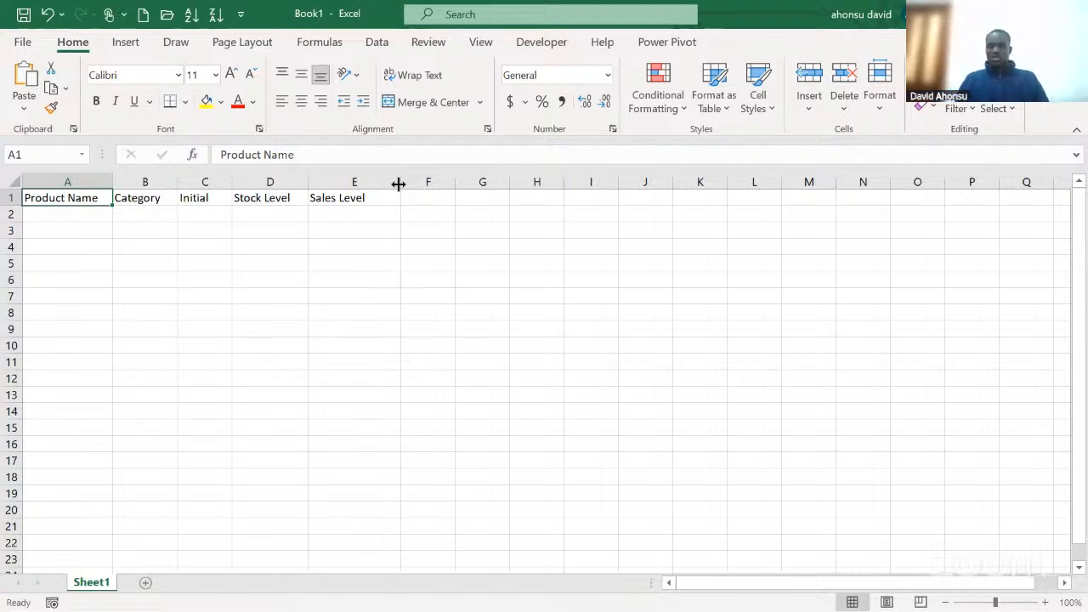
Step: Enter the first product, "Rice (5kg)", in cell A2 under Product Name
key("Return")
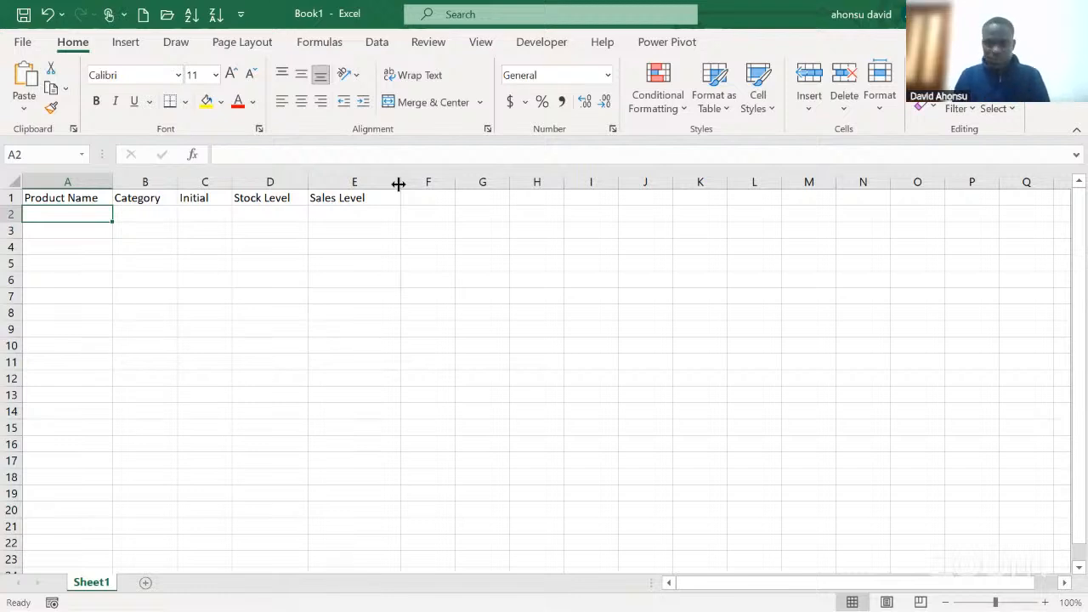
type("Rice")
key("BackSpace")
key("BackSpace")
type("ce")
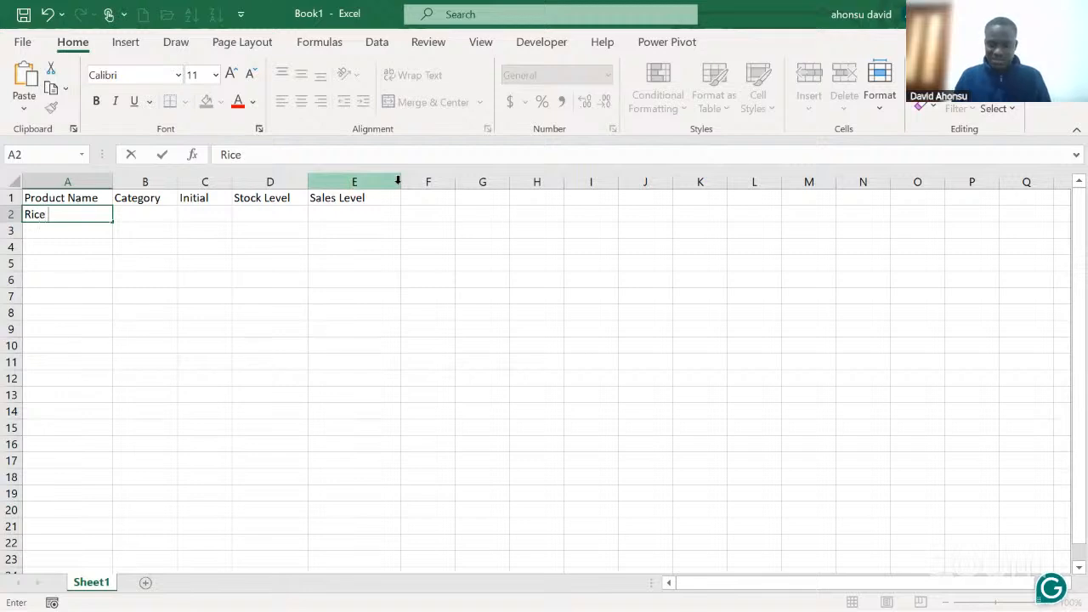
type(" (5")
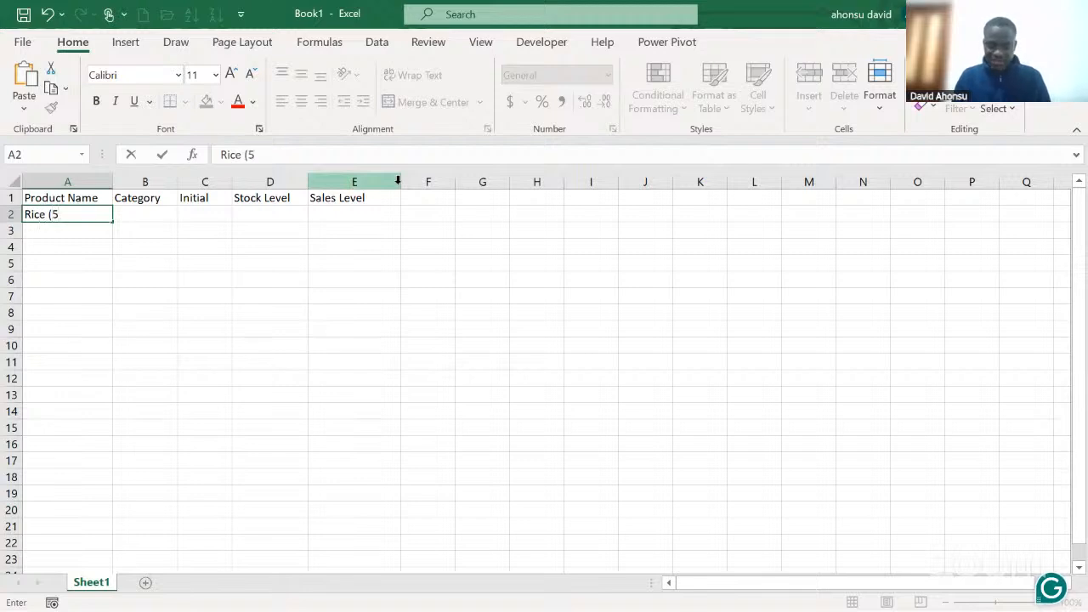
type("kg)")
key("Tab")
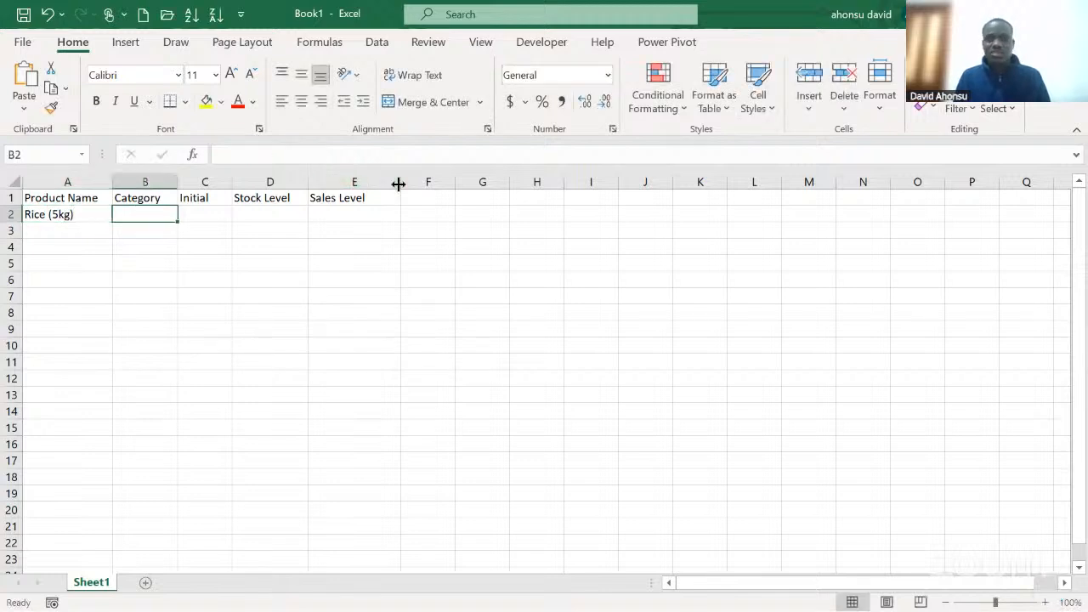
Step: Give the rice row the category "Grains" and the Initial value 30
type("Grains")
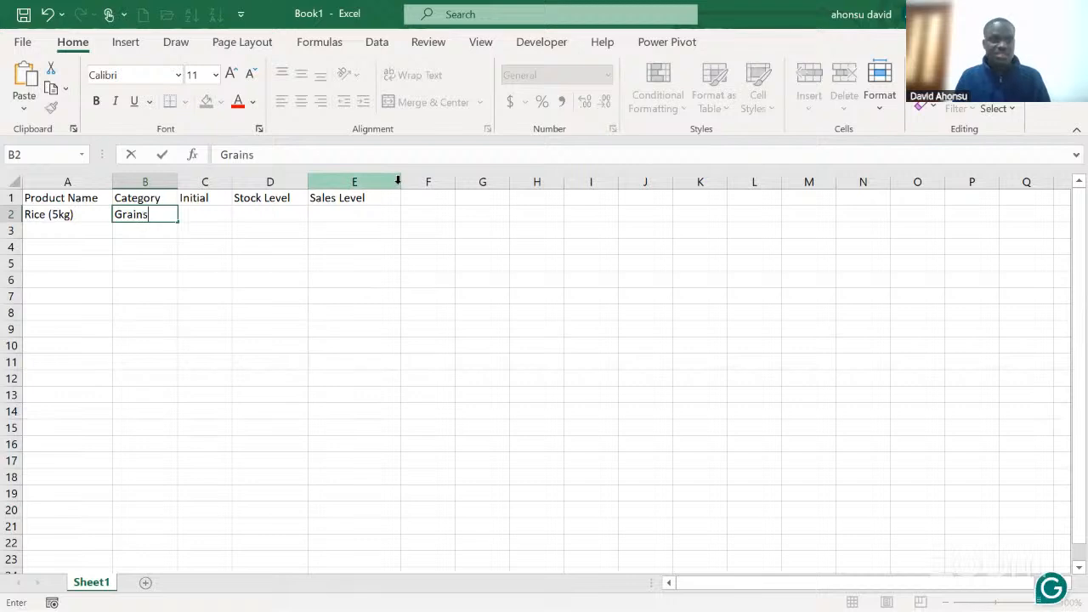
key("Tab")
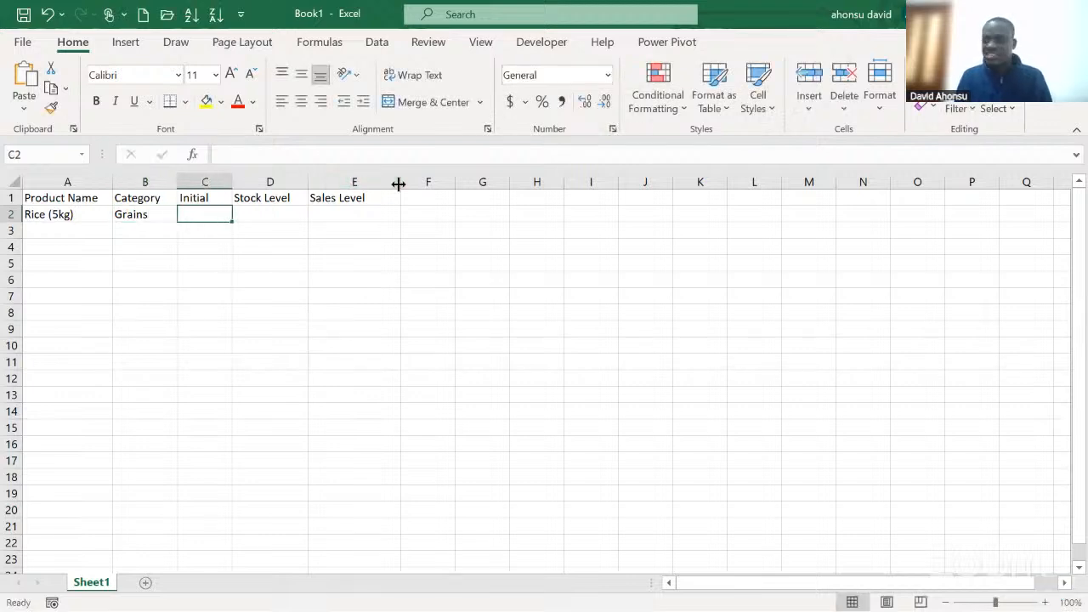
type("30")
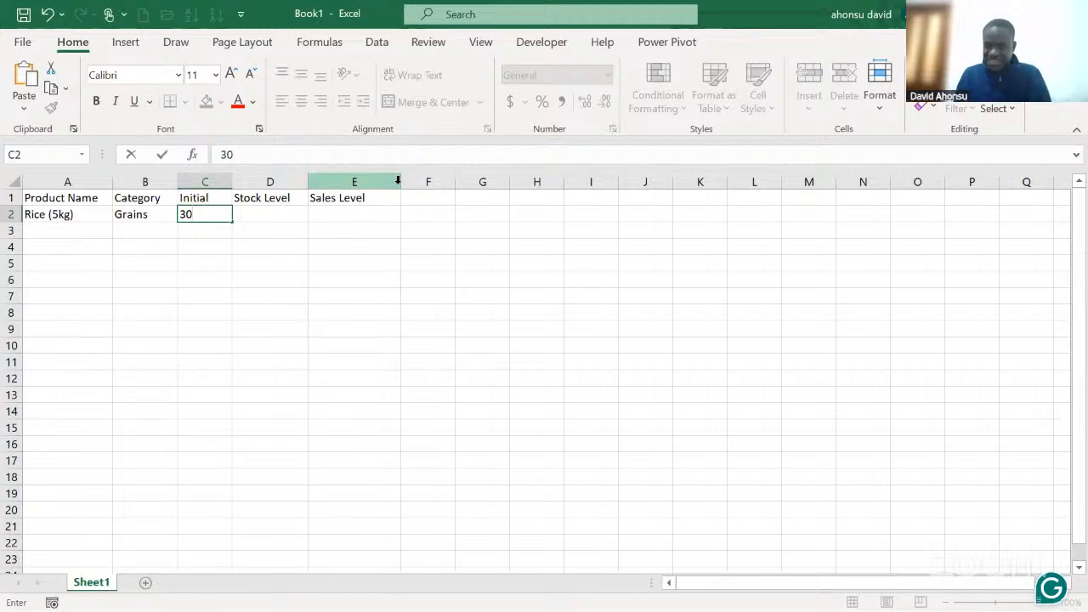
key("Tab")
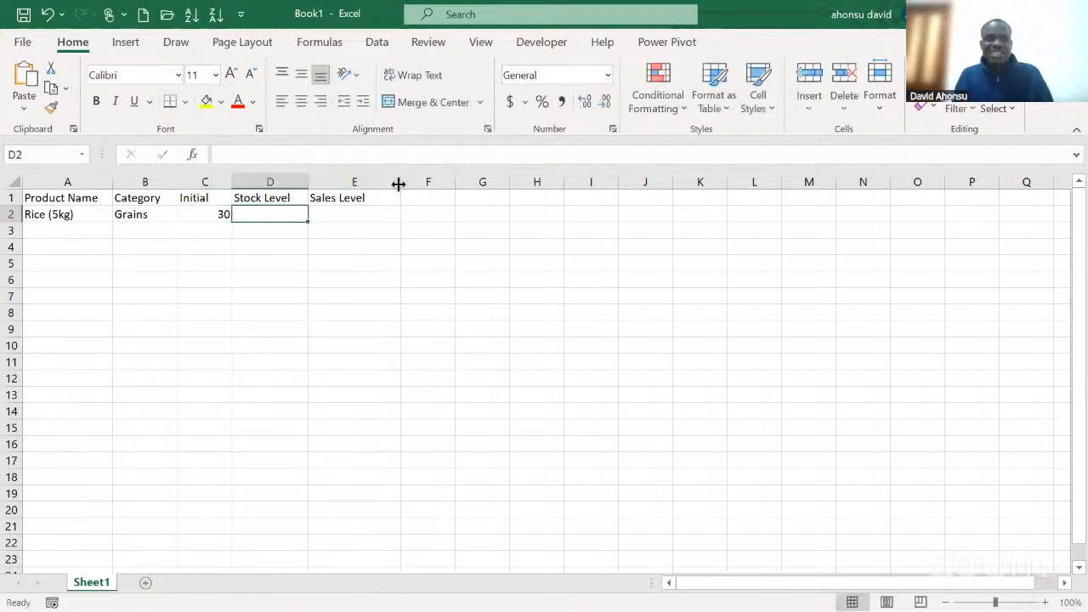
Step: Enter the second product, "Sugar(1kg)", in cell A3 under Product Name, leaving D2 and E2 empty
key("Tab")
key("Down")
key("Left")
key("Left")
key("Left")
key("Left")
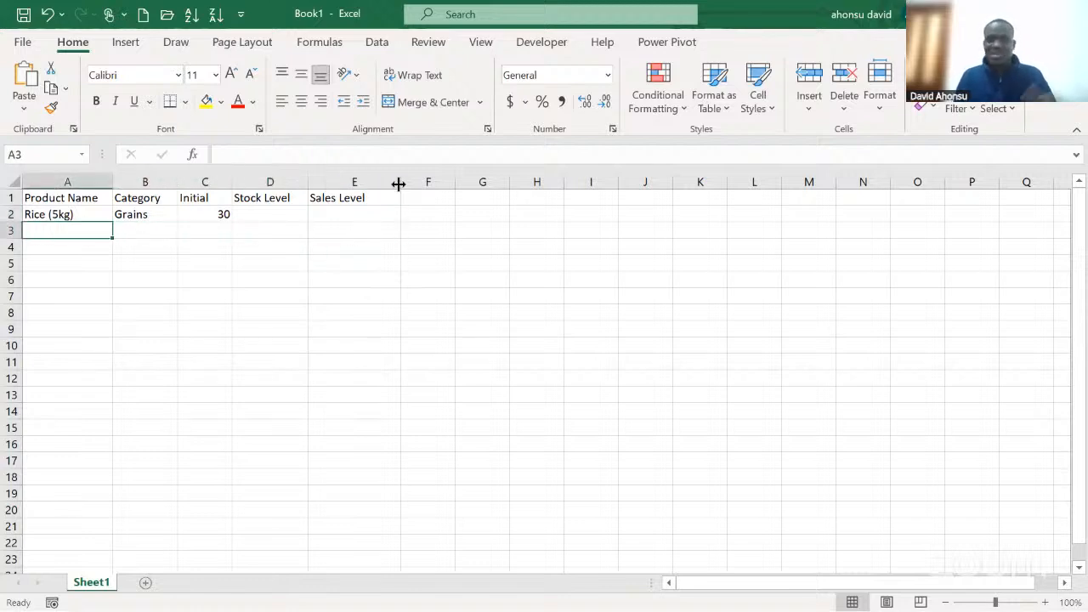
type("Su")
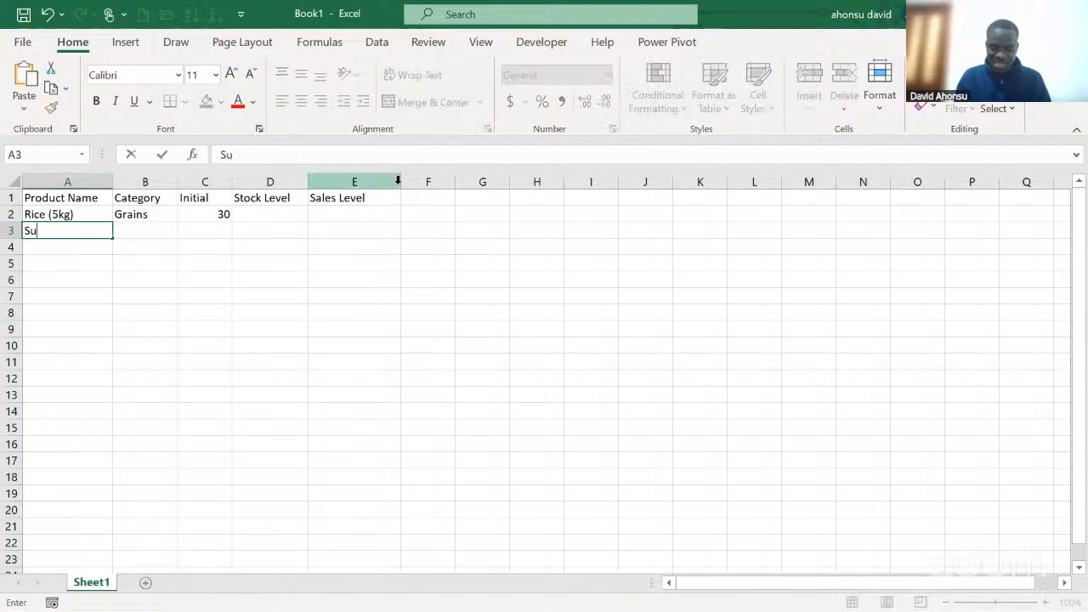
type("gar")
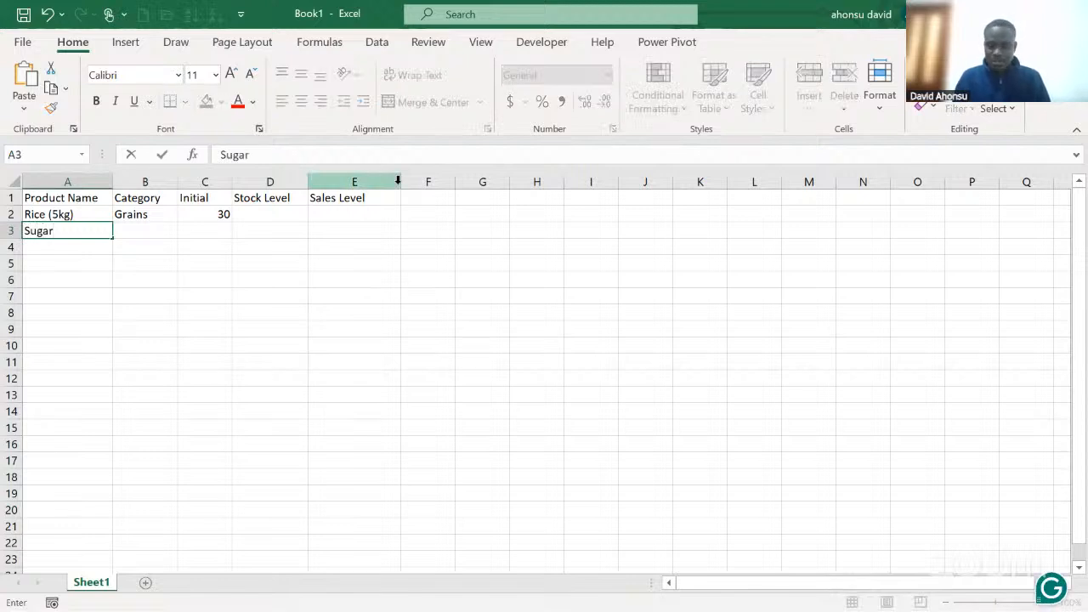
type("(1kg)")
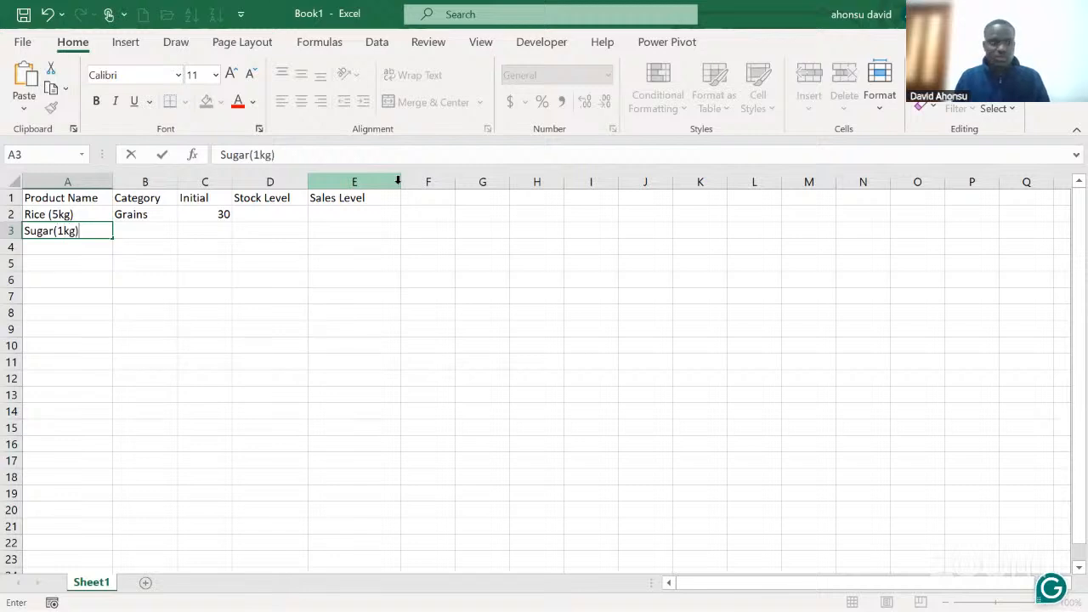
key("Tab")
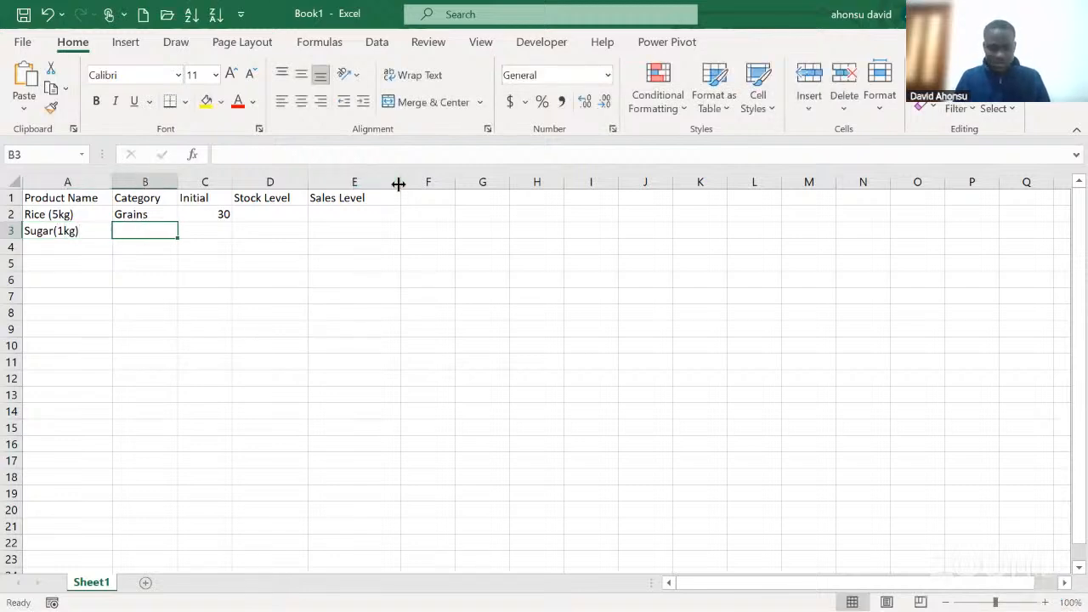
Step: Give the sugar row the category "Groceries" and the Initial value 50
type("Groce")
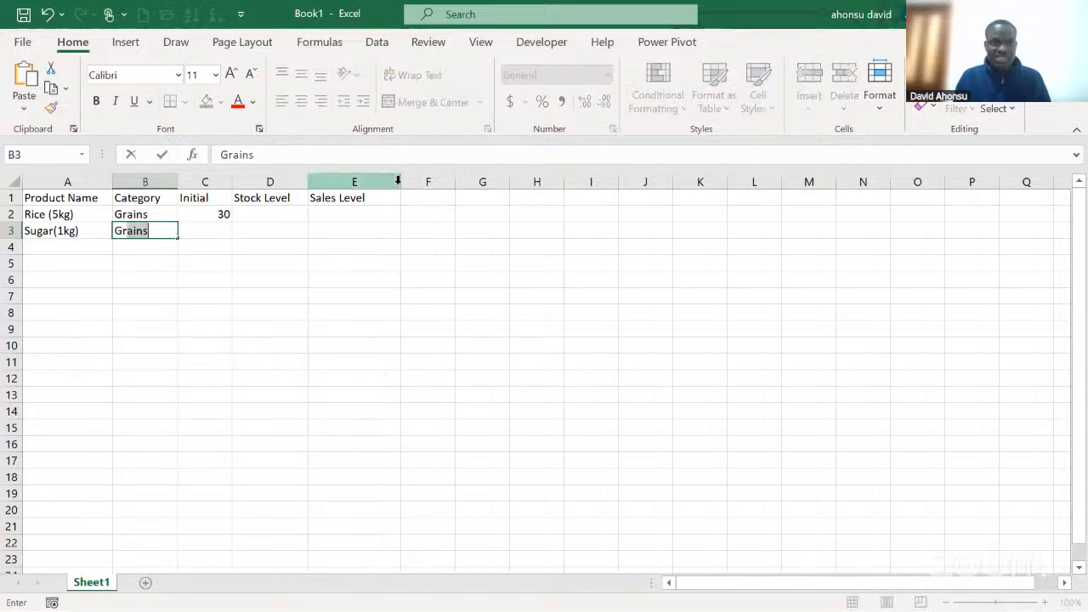
type("ries")
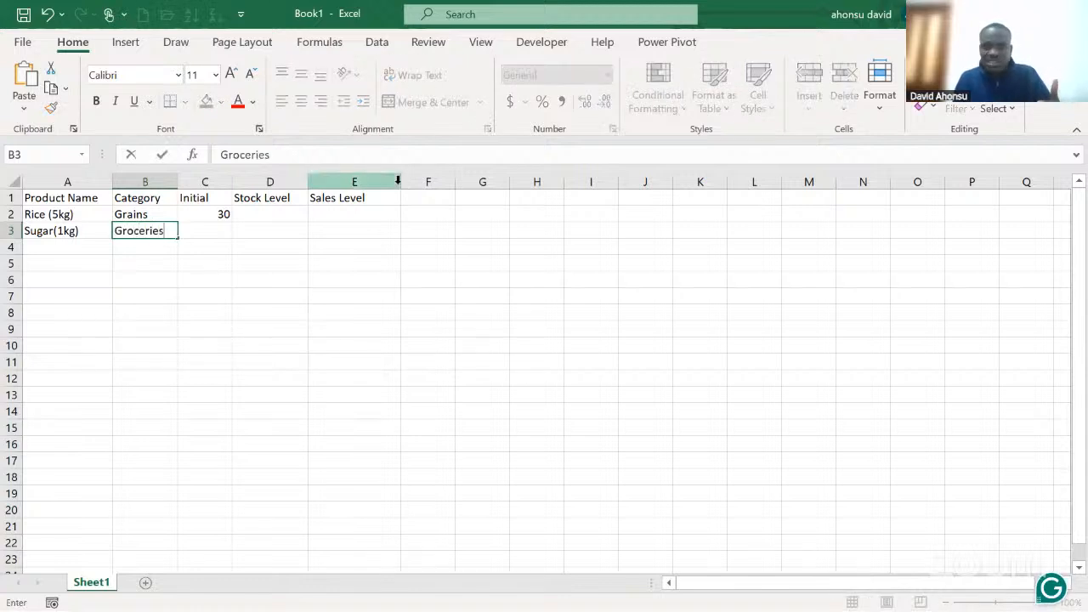
key("Tab")
type("50")
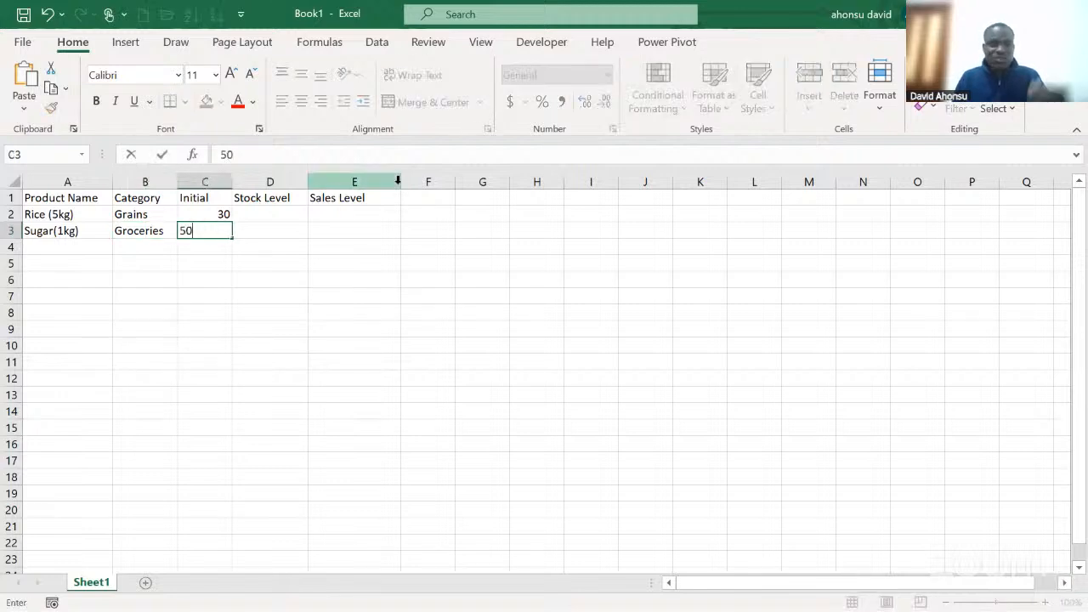
Step: Enter the third product, "Cooking Oil (2L)", in cell A4 under Product Name
key("Return")
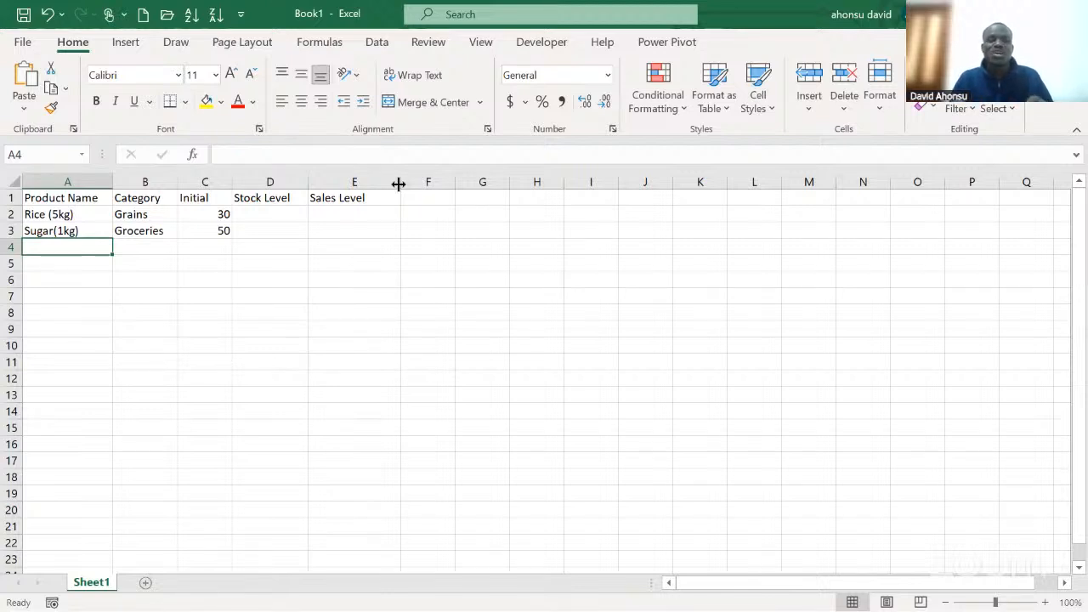
type("C")
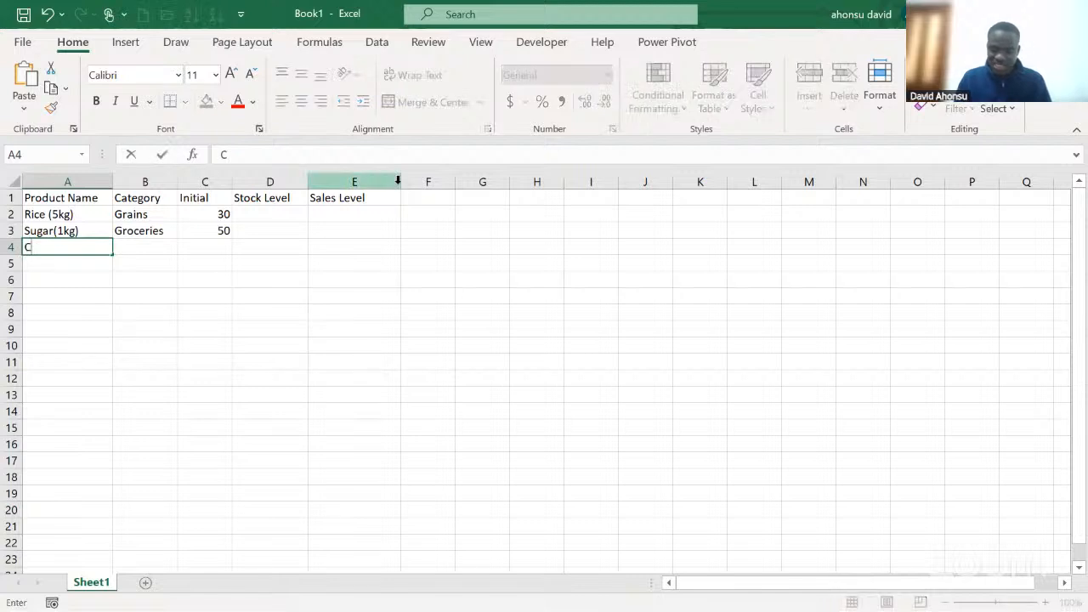
type("ooking O")
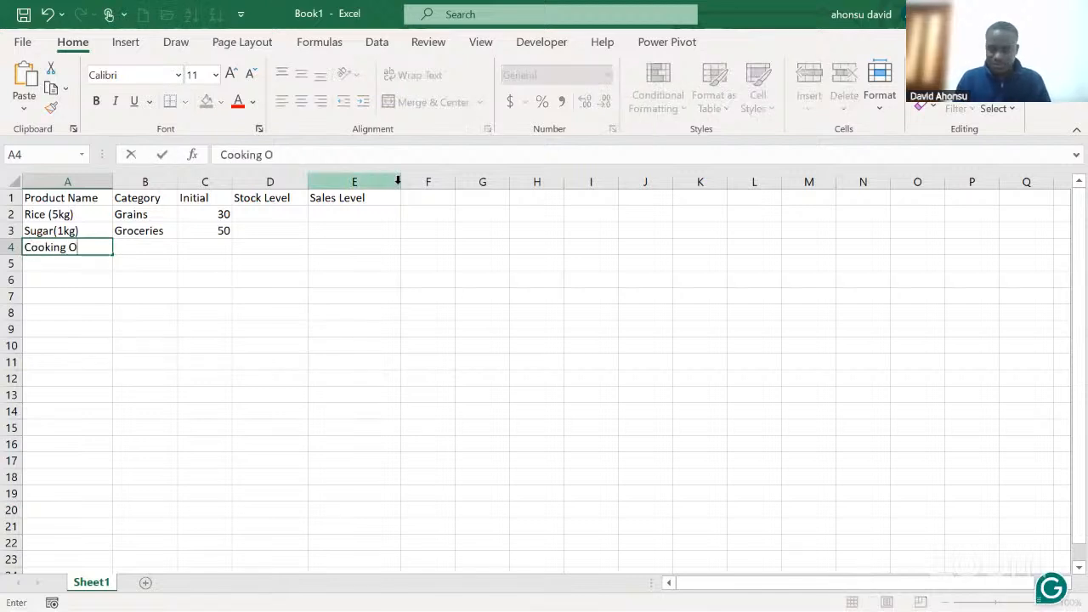
type("il ")
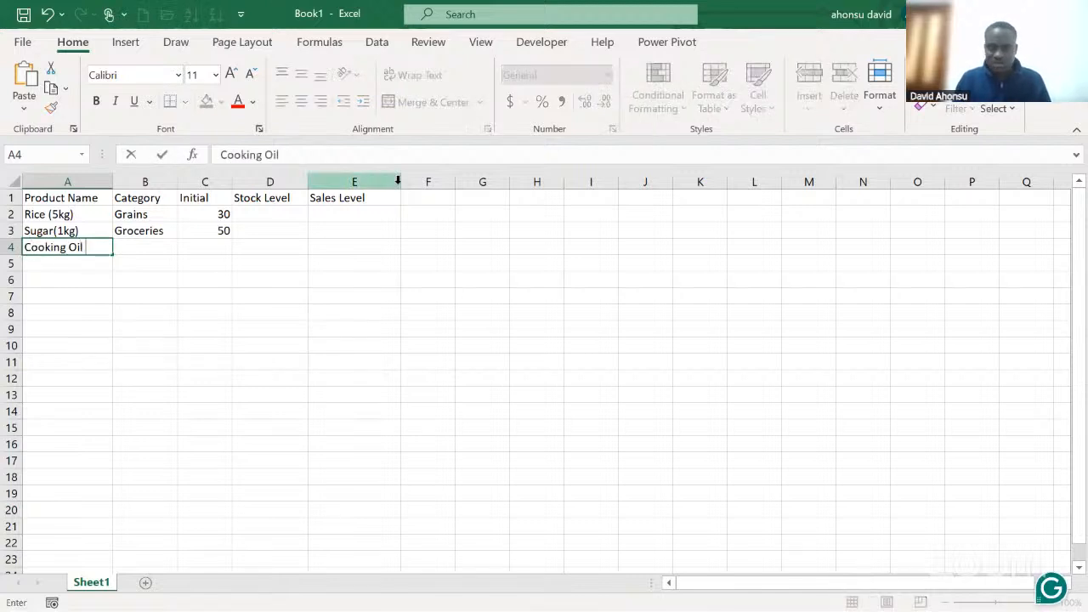
type("(2L)")
key("Tab")
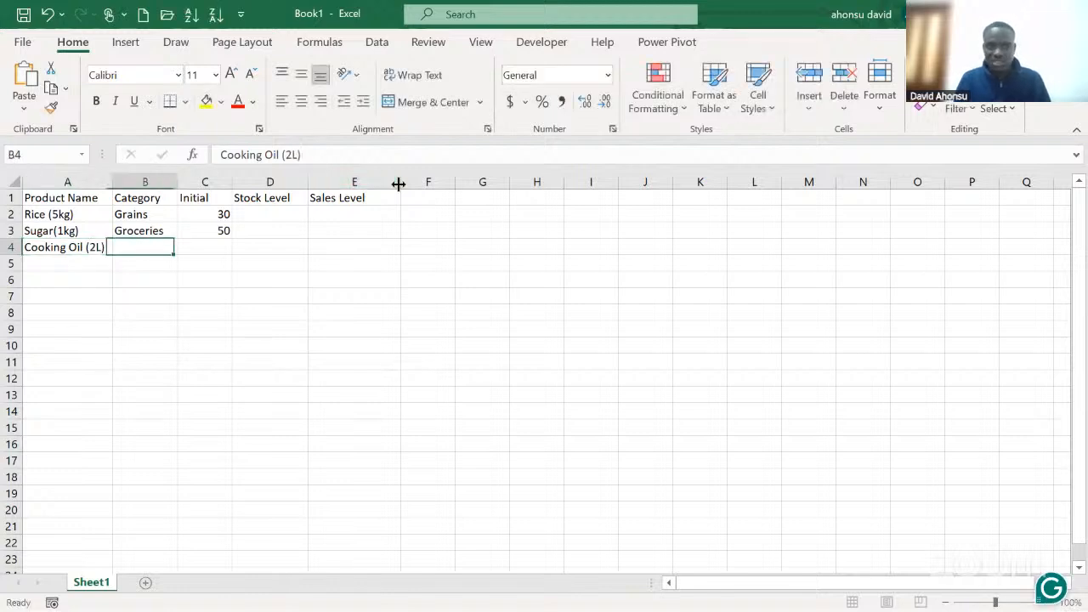
Step: Give the cooking oil row the category "Groceries" and the Initial value 15
type("Gr")
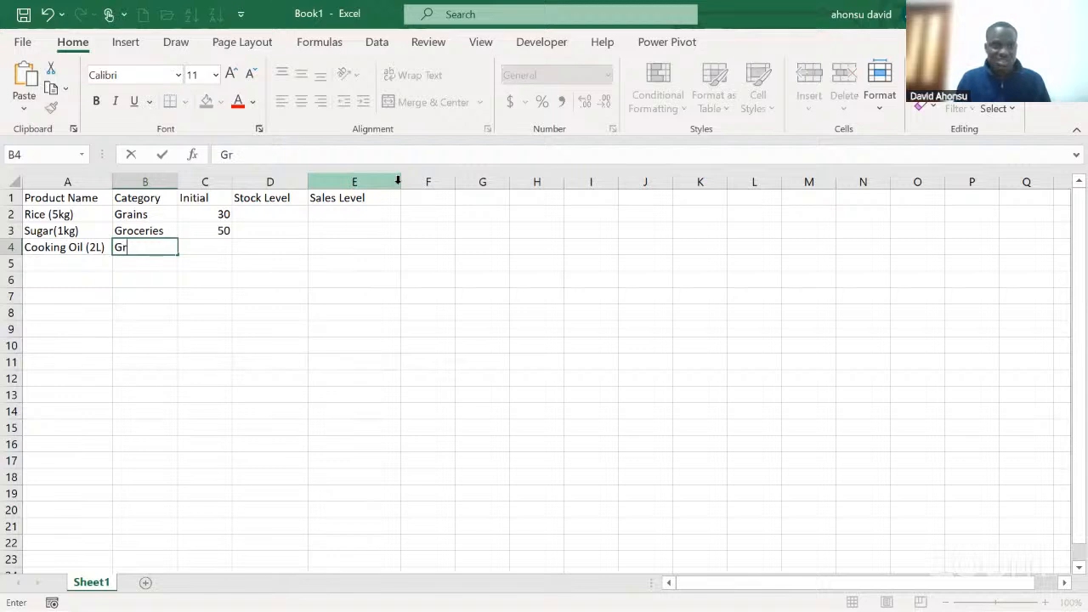
type("o")
key("Tab")
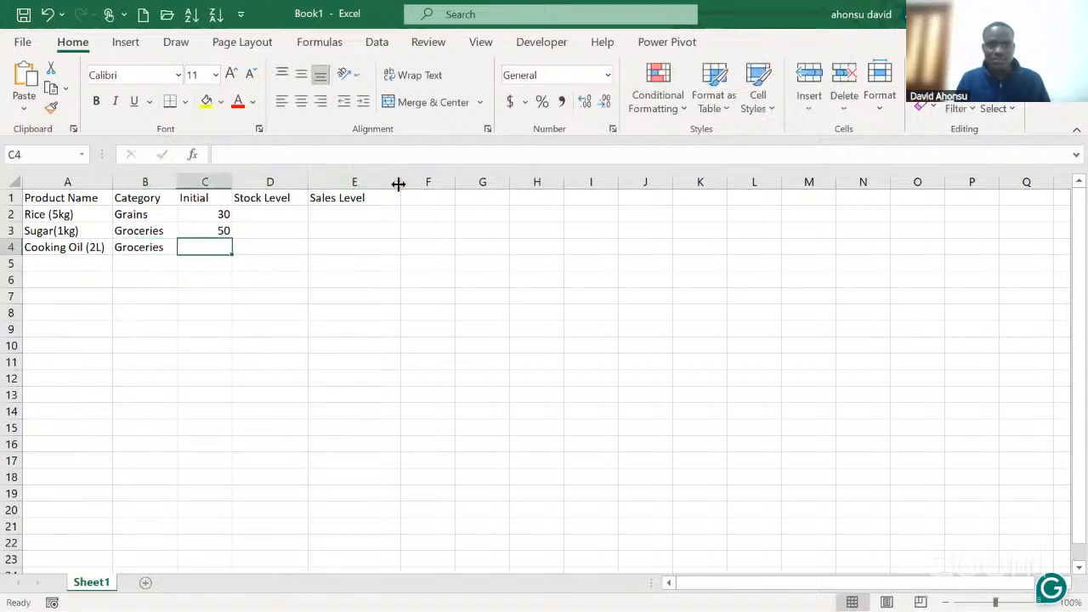
type("15")
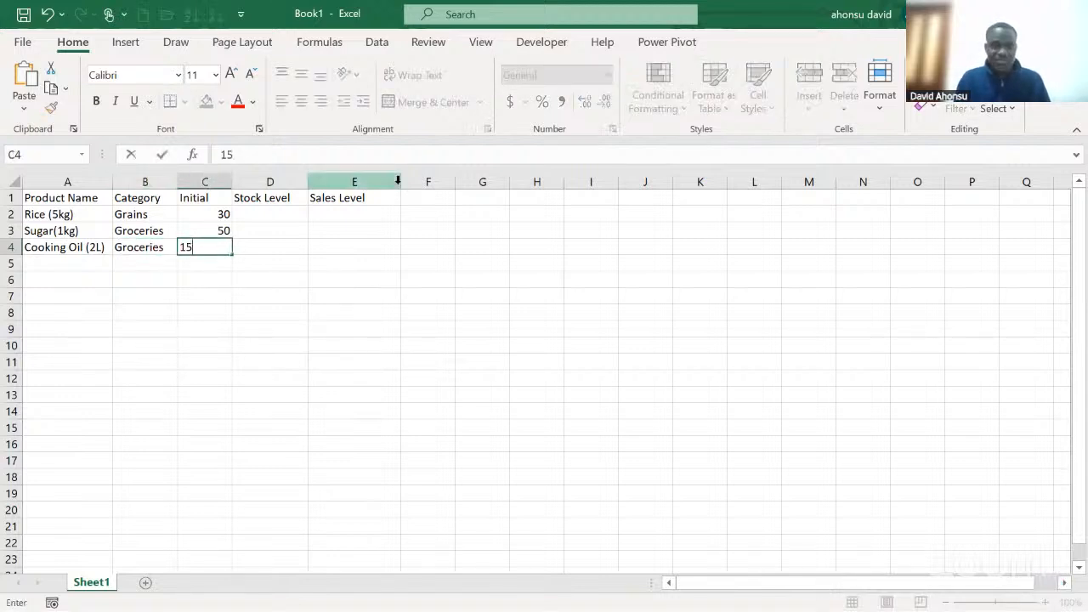
key("Return")
Step: Fill row 5 with the product "Bread", the category "Bakery" and the Initial value 40
key("Left")
key("Left")
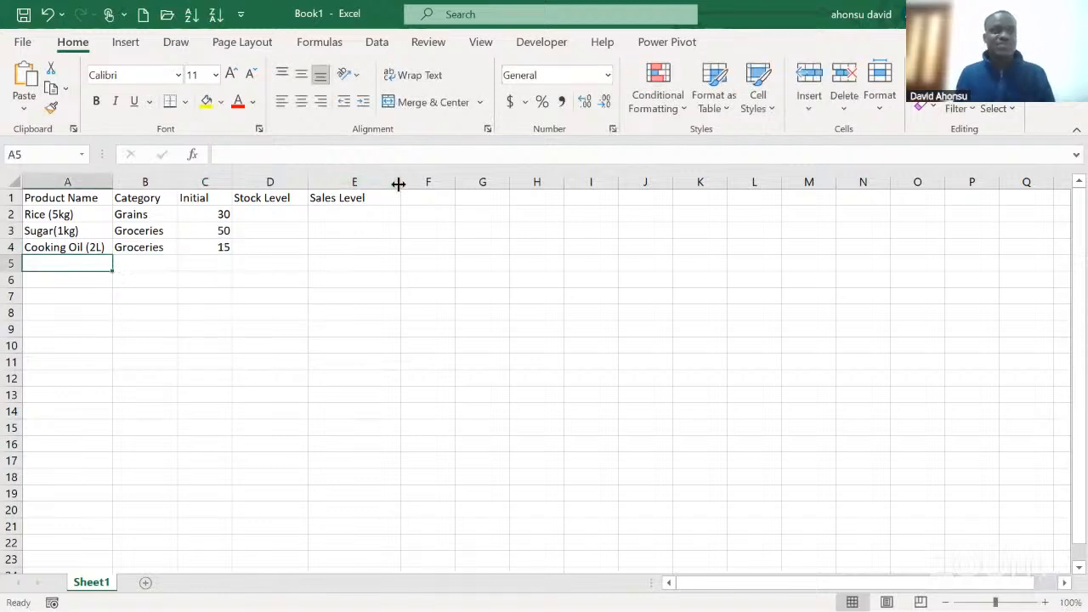
type("Bread")
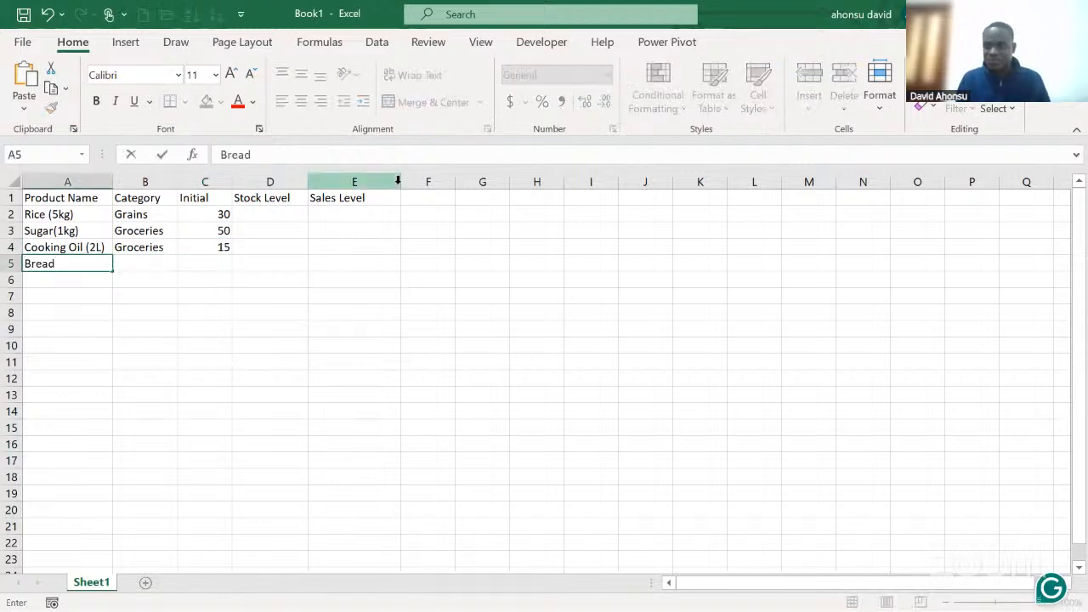
key("Tab")
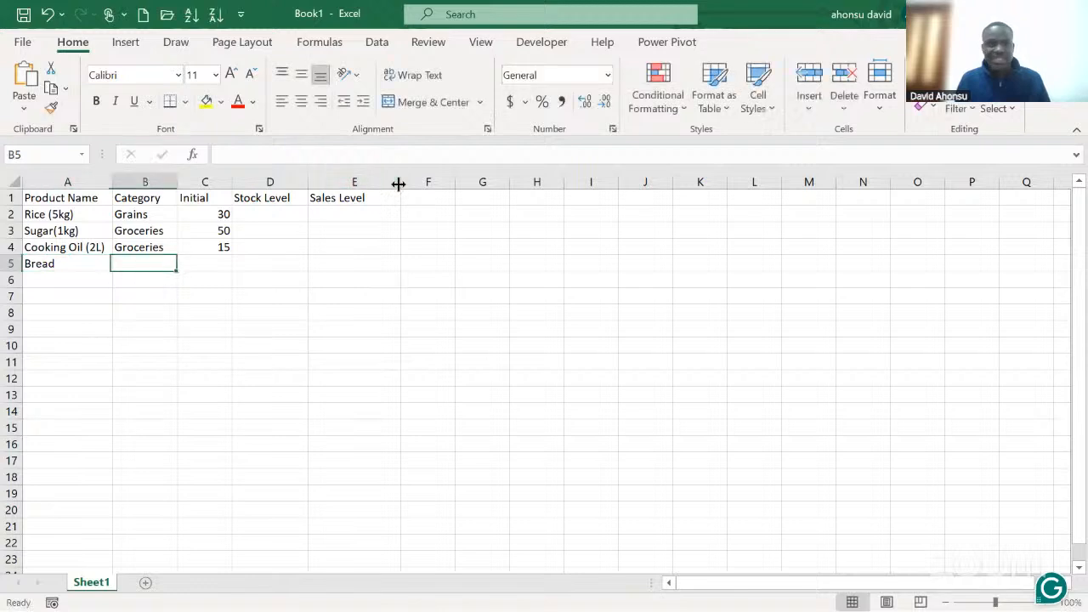
type("Bakery")
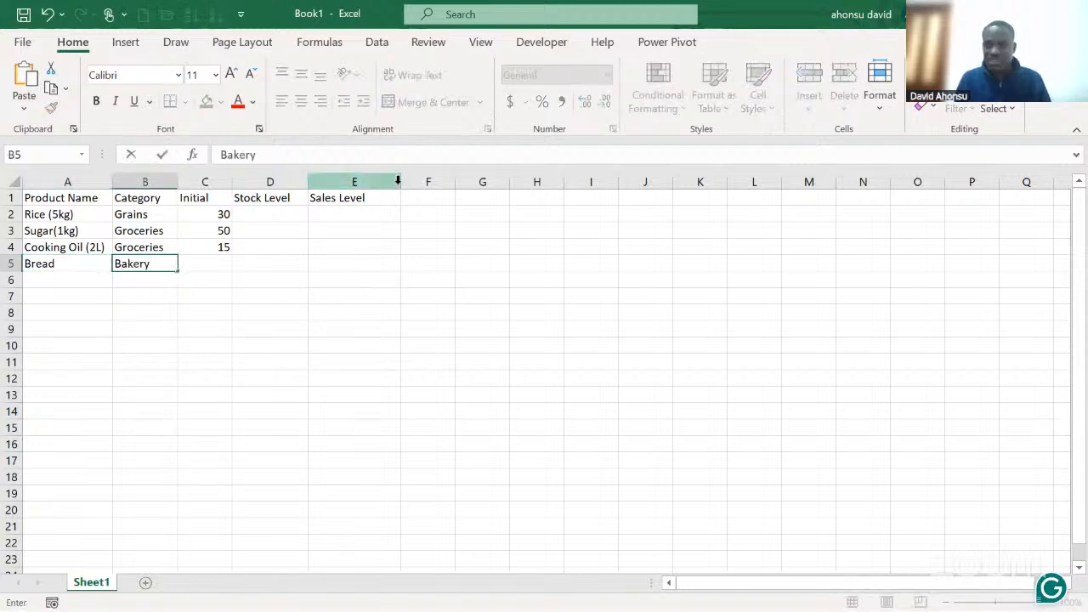
key("Tab")
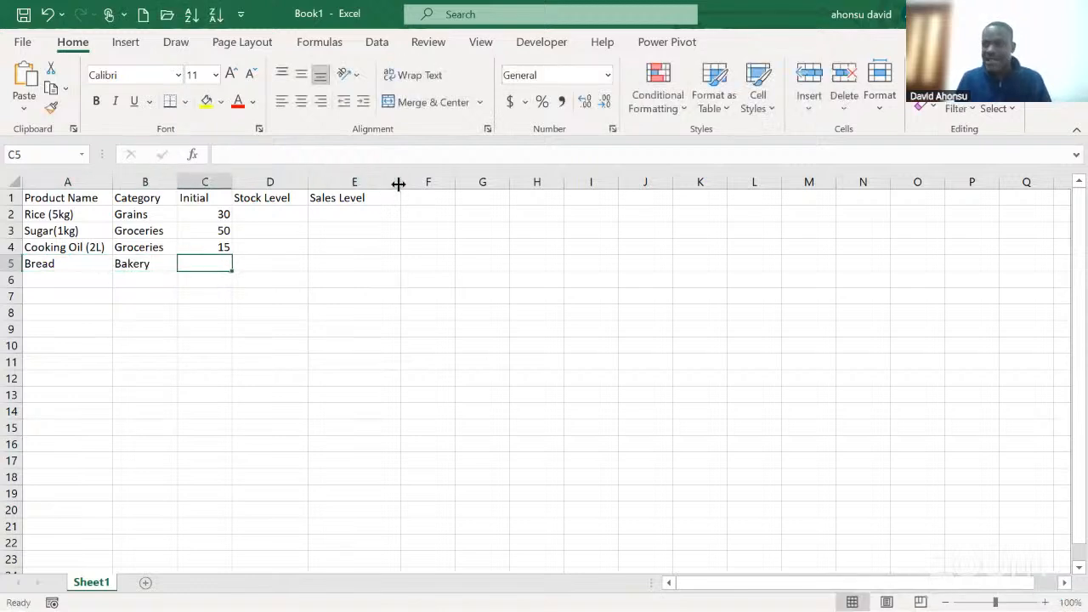
type("40")
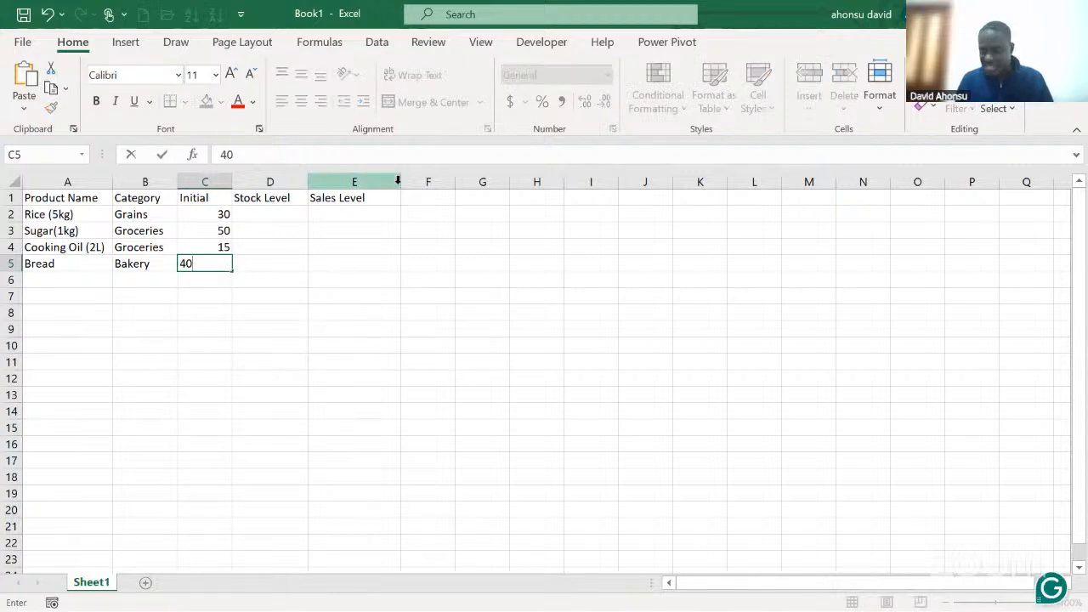
key("Return")
Step: Enter the fifth product, "Milk (tin)", in cell A6 under Product Name
key("Left")
key("Left")
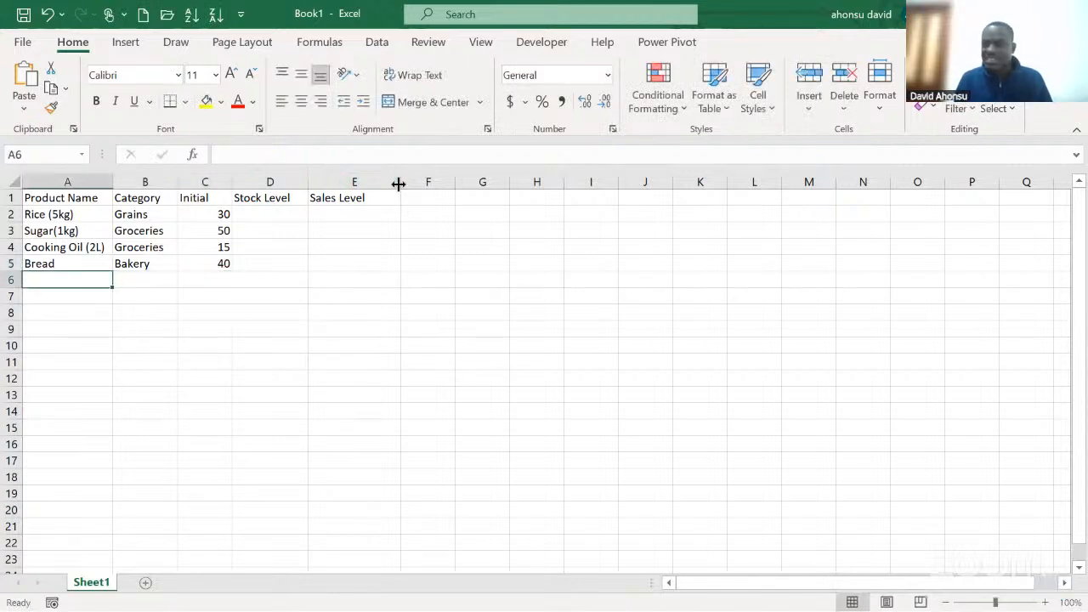
type("Mi")
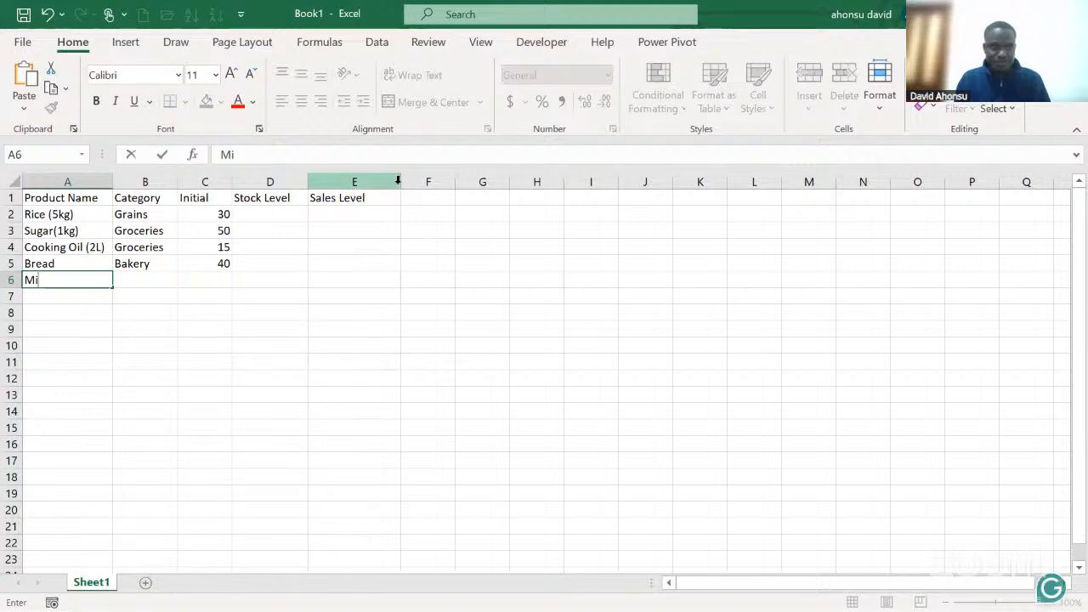
type("lk")
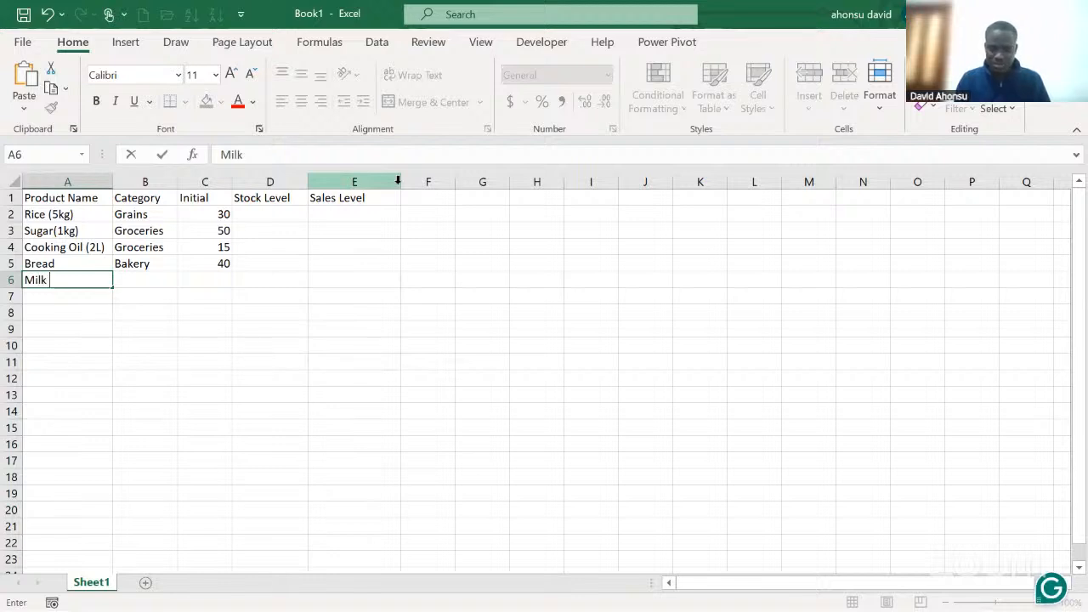
type(" (tin")
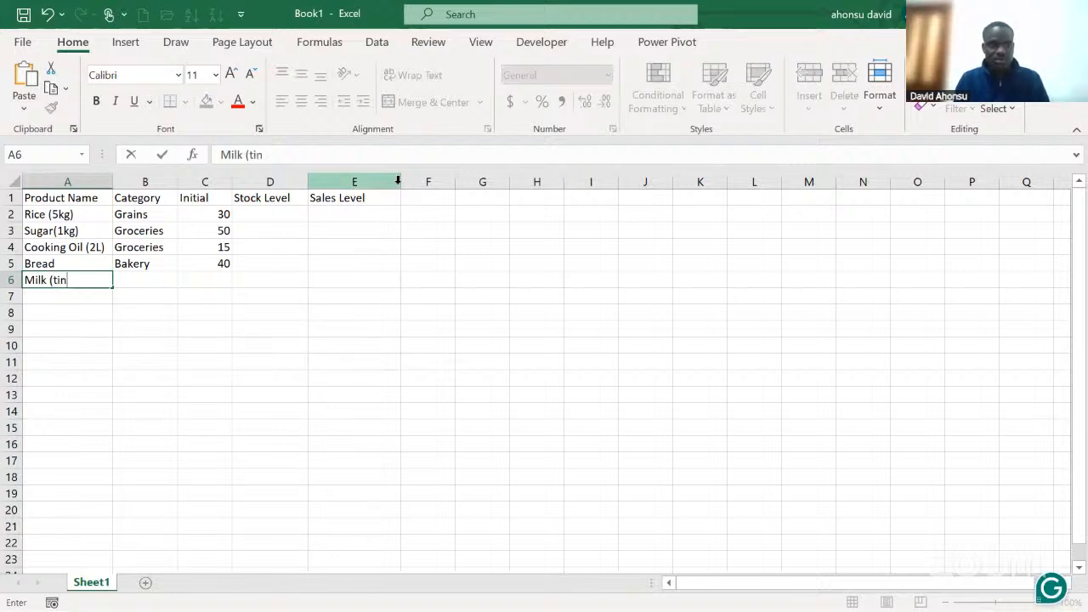
type(")")
key("Tab")
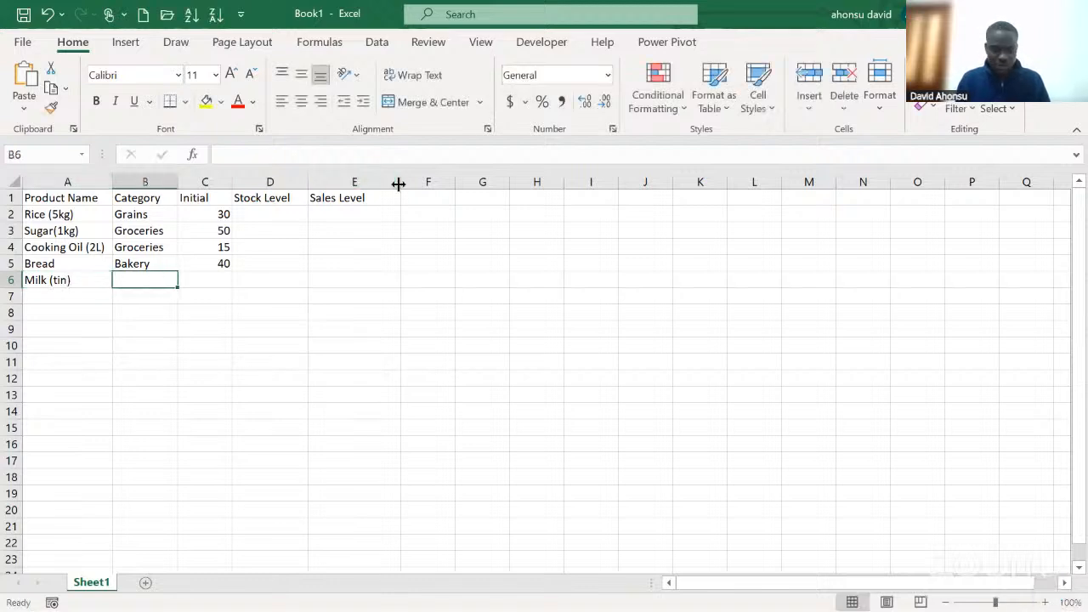
Step: Give the milk row the category "Dairy" and the Initial value 30
type("Dairy")
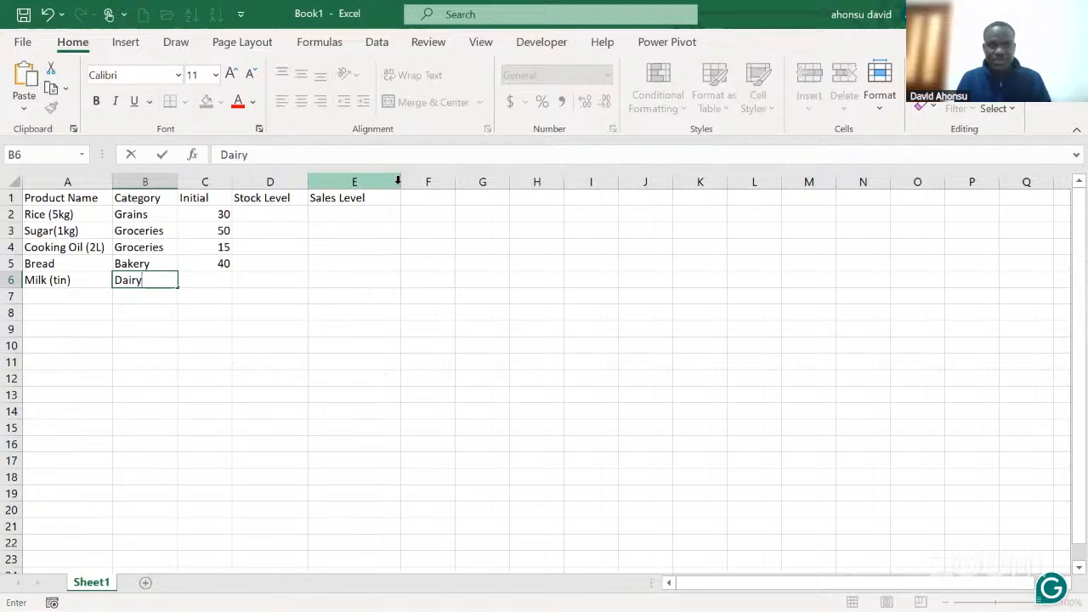
key("Tab")
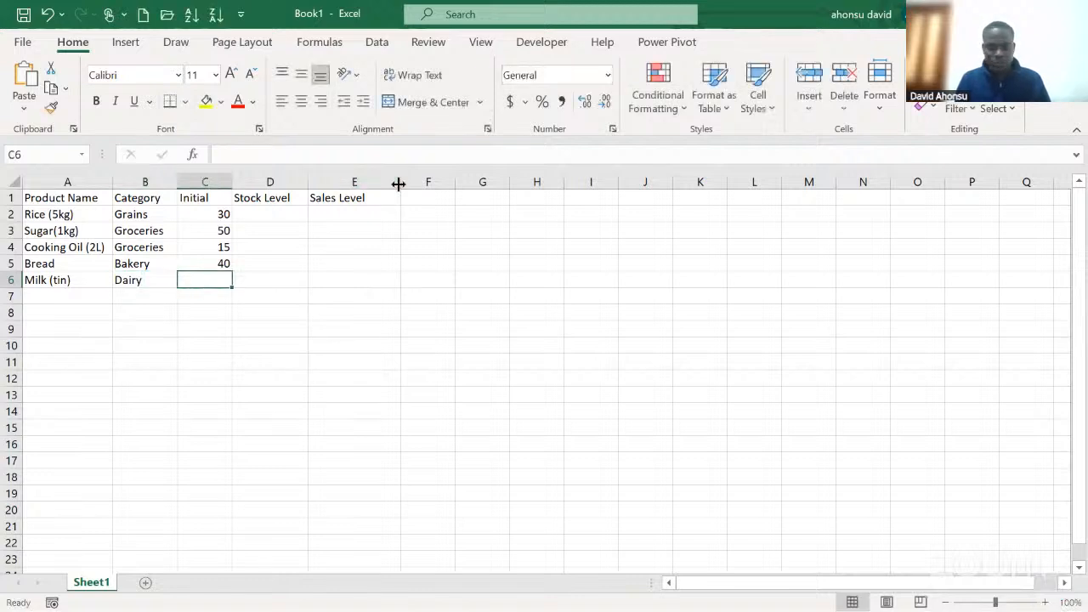
type("30")
key("Return")
Step: Fill row 7 with the product "Eggs", the category "Dairy" and the Initial value 50
key("Left")
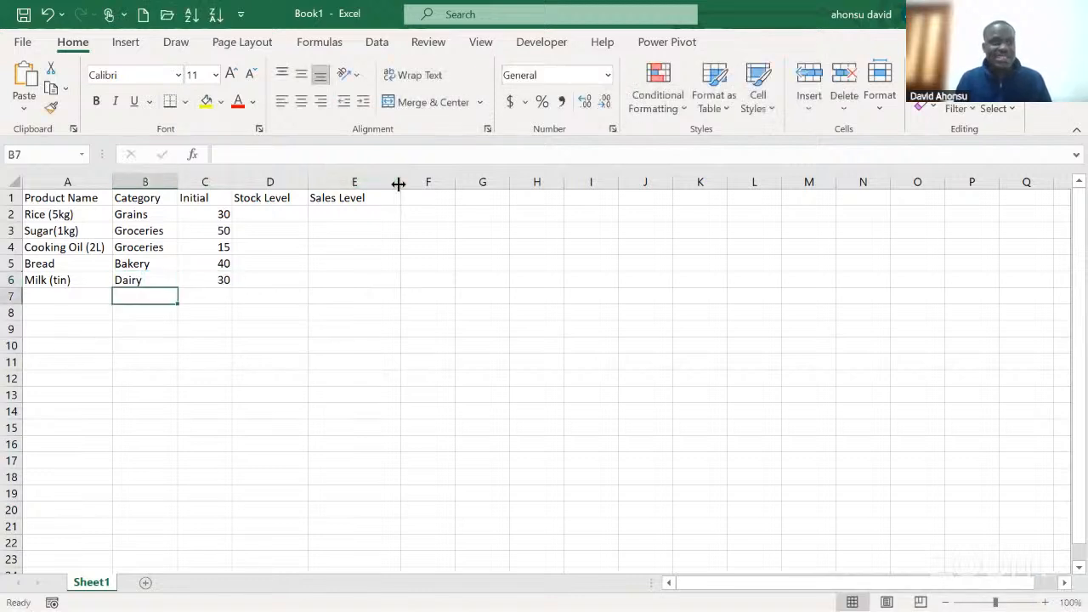
key("Left")
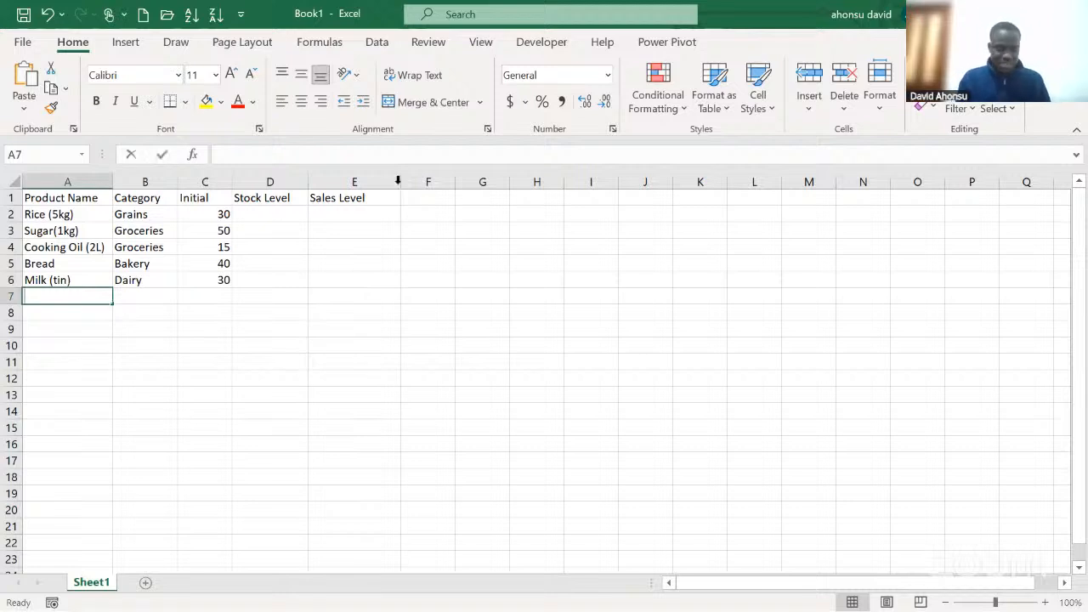
type("Eggs")
key("Tab")
type("Dai")
key("Tab")
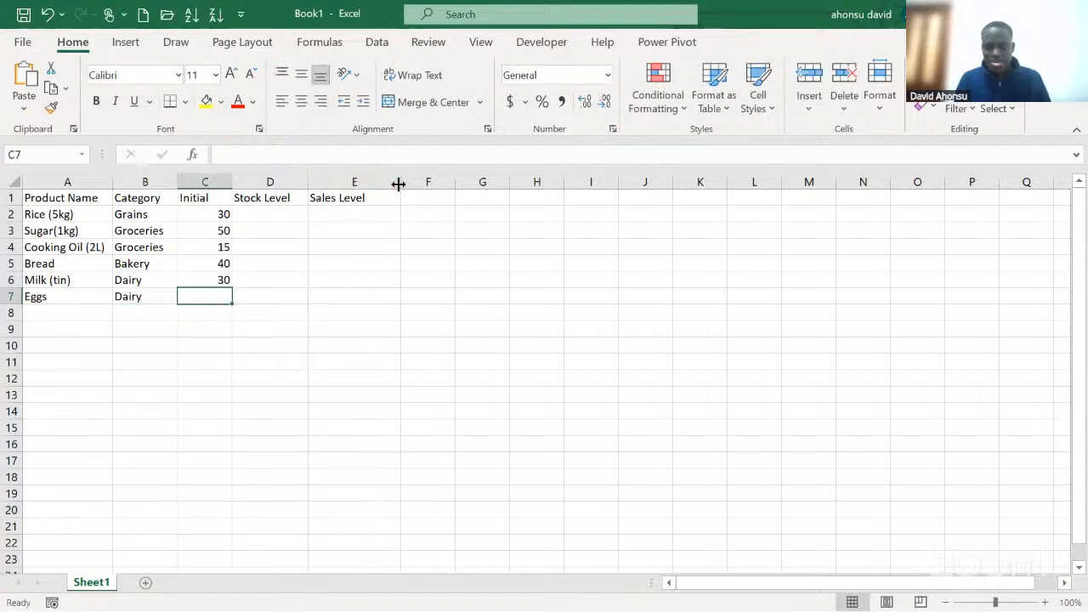
type("50")
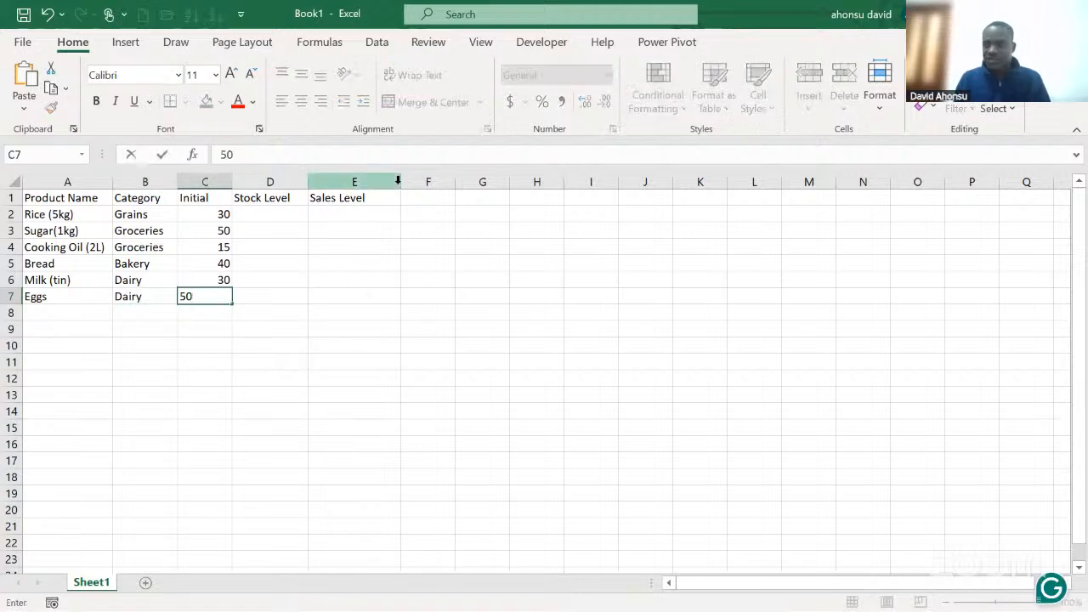
Step: Extend the product name in cell A7 to "Eggs (Crate)"
key("Left")
key("Left")
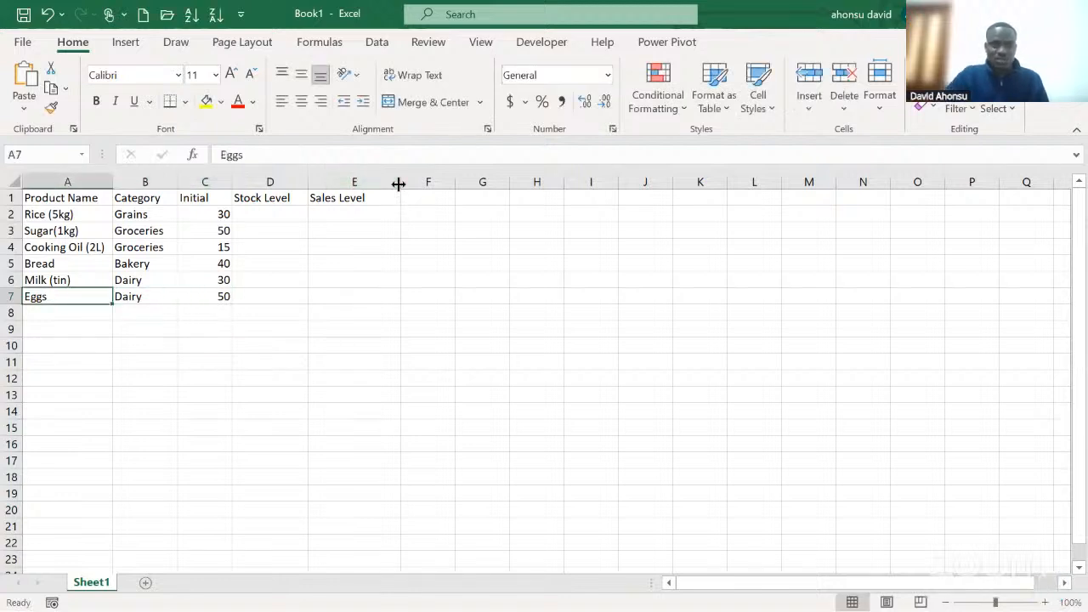
left_click(295, 155)
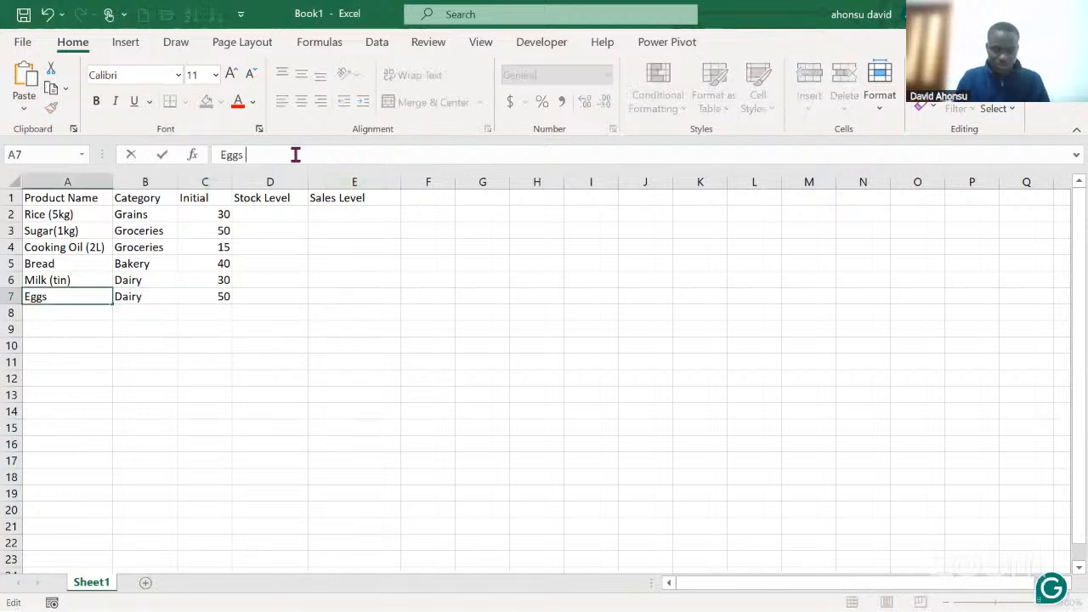
type("(Crate)")
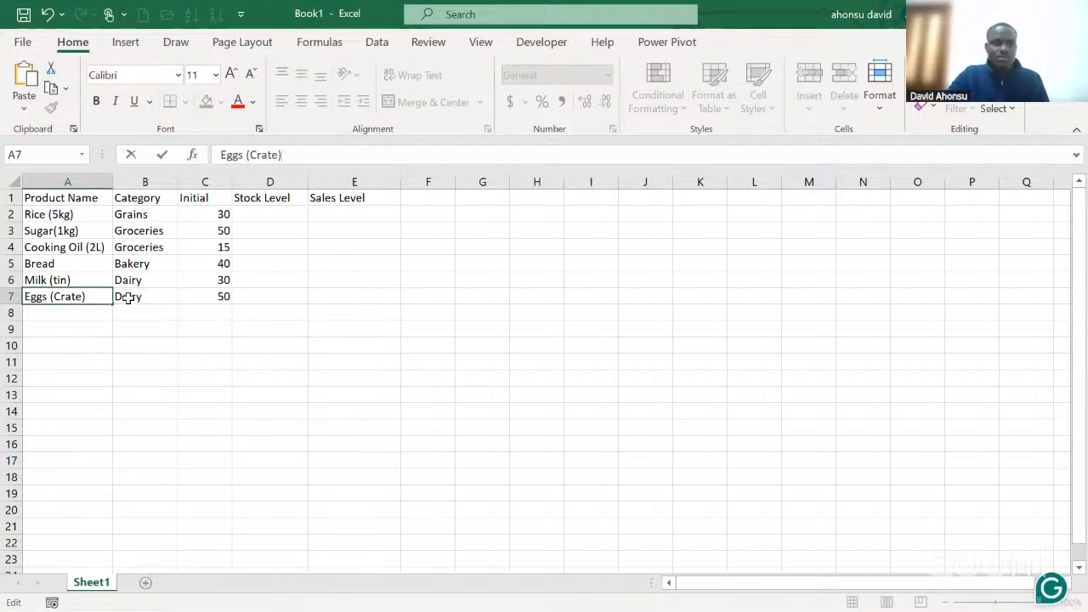
Step: Enter the product "Biscuits" in cell A8 and give it the category "Snacks"
left_click(106, 317)
key("Tab")
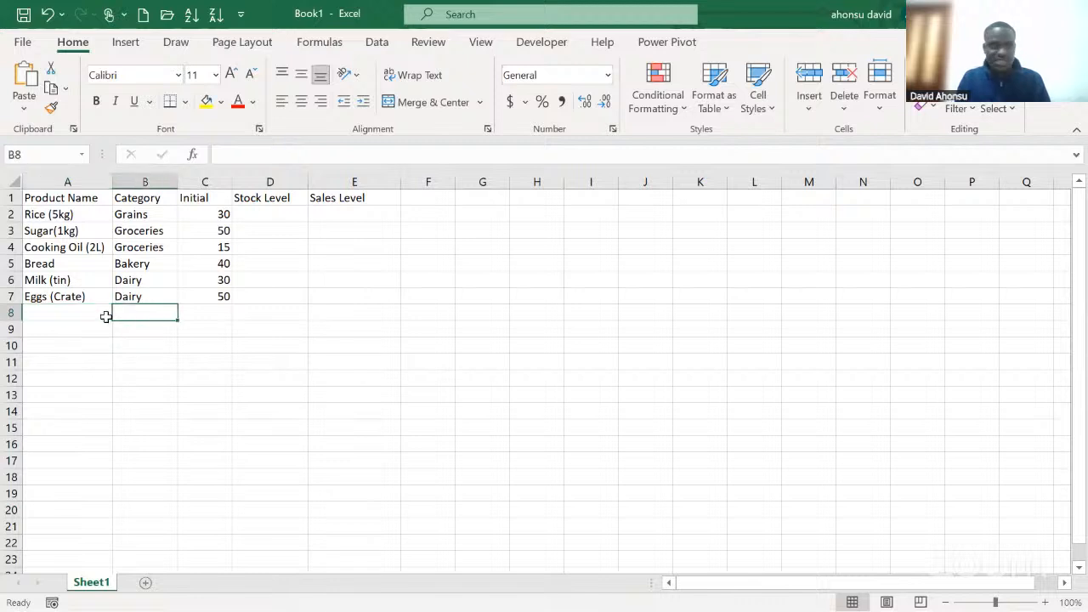
left_click(106, 317)
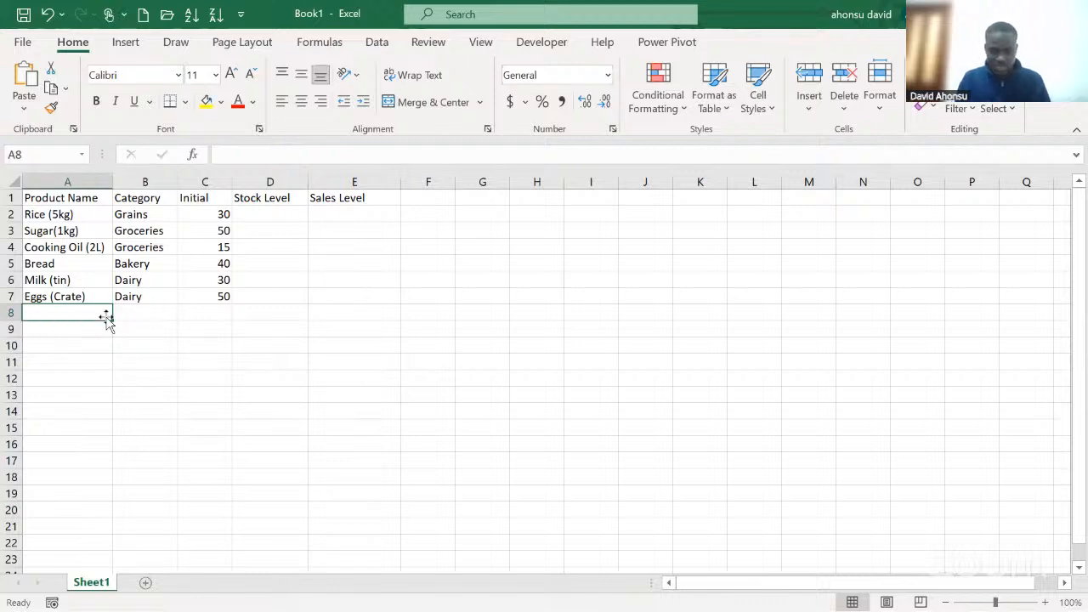
type("Bisc")
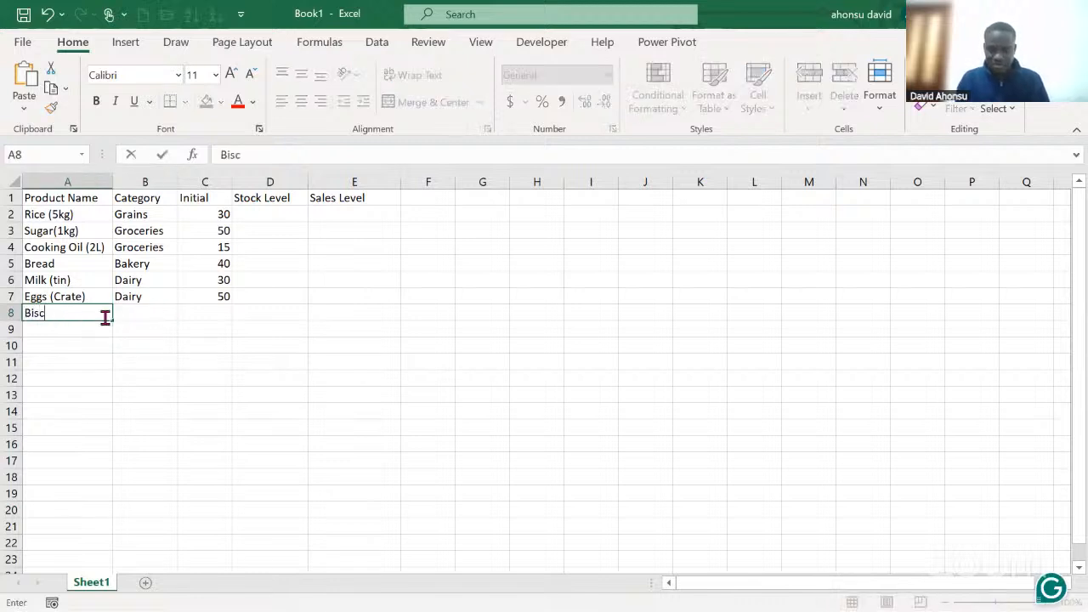
type("uits")
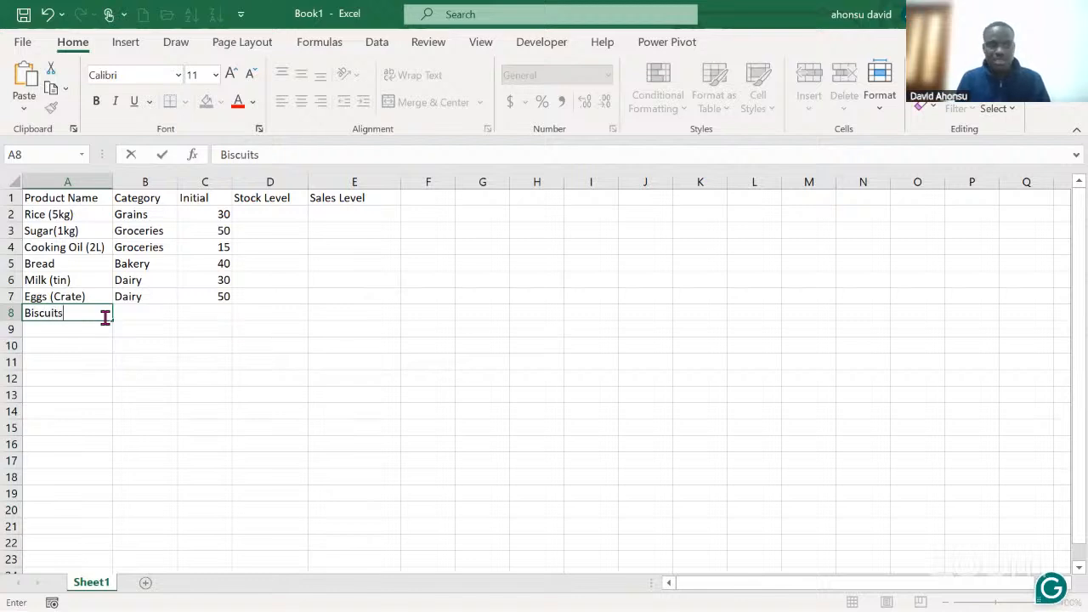
key("Tab")
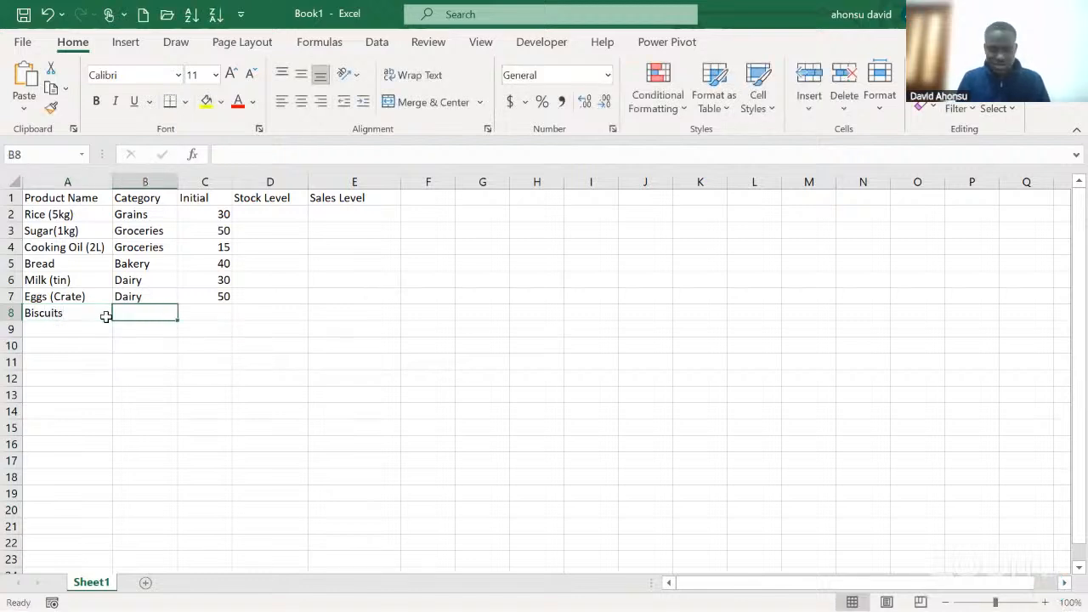
type("Snacks")
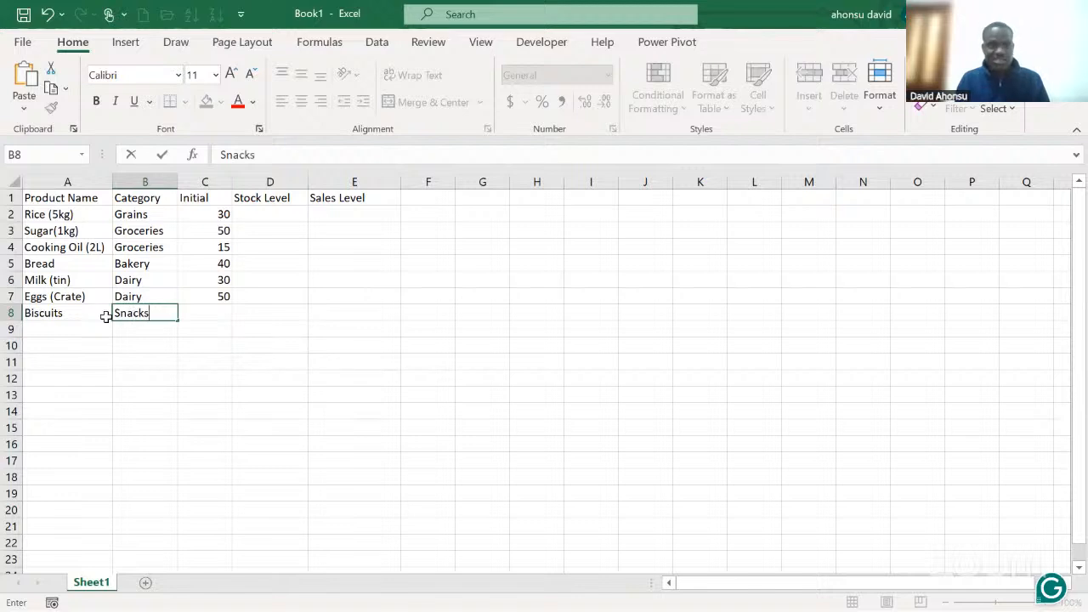
key("Tab")
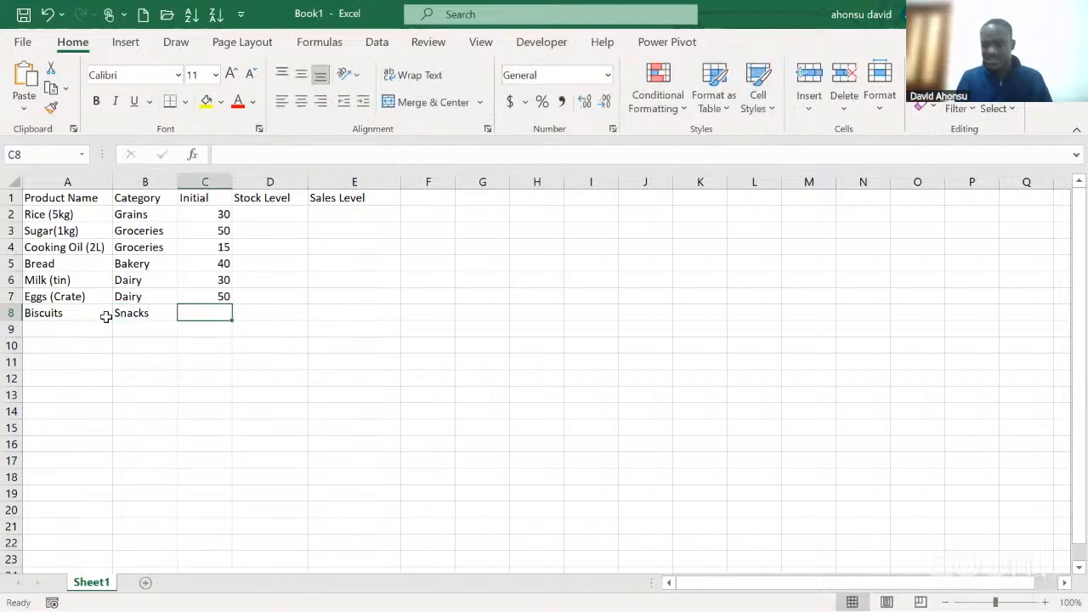
Step: Set the Initial value of the biscuits row to 40
type("40")
key("Down")
key("Left")
key("Left")
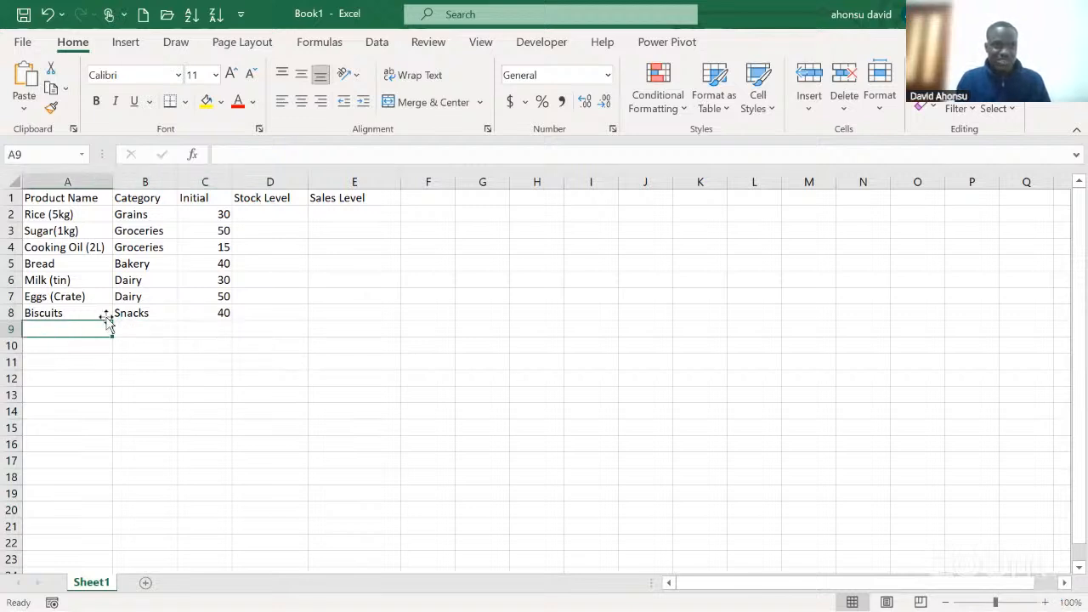
Step: Enter the product name "Soft Drink (500ml)" in cell A9
type("So")
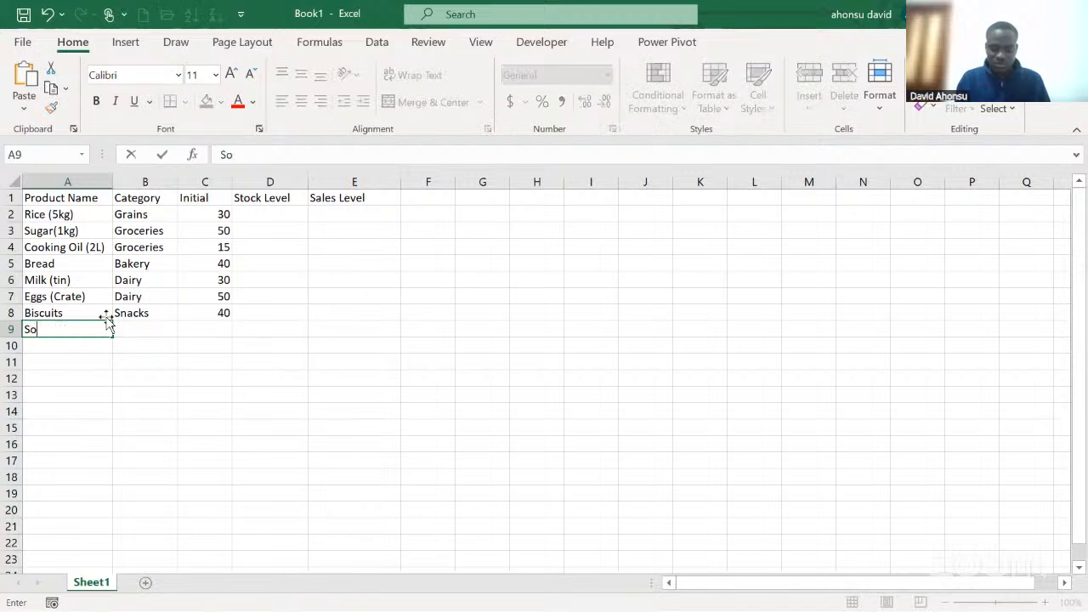
type("ft Dr")
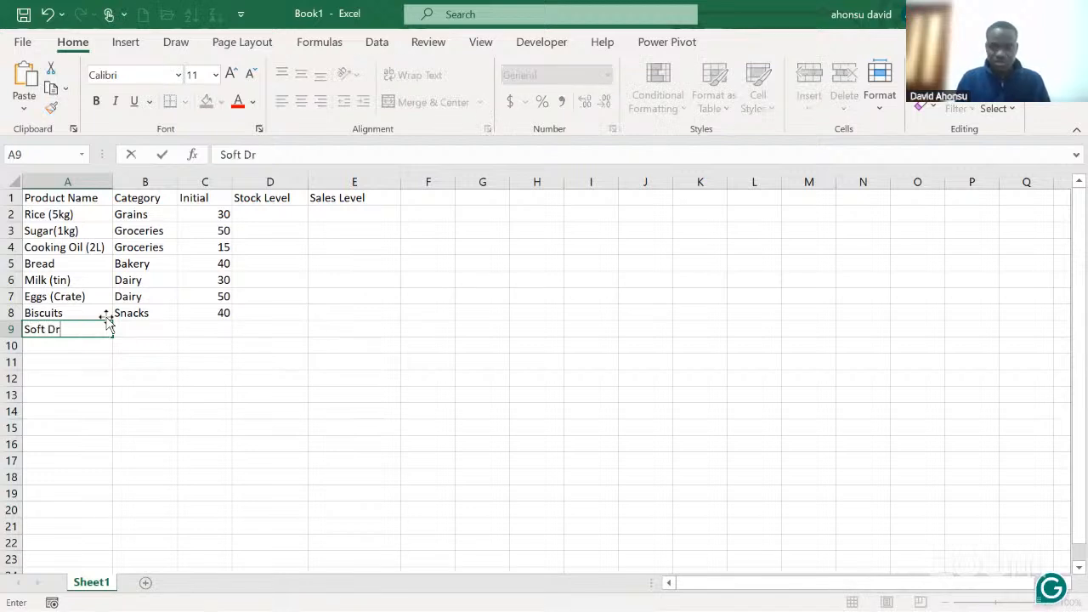
key("BackSpace")
key("BackSpace")
type("Drink")
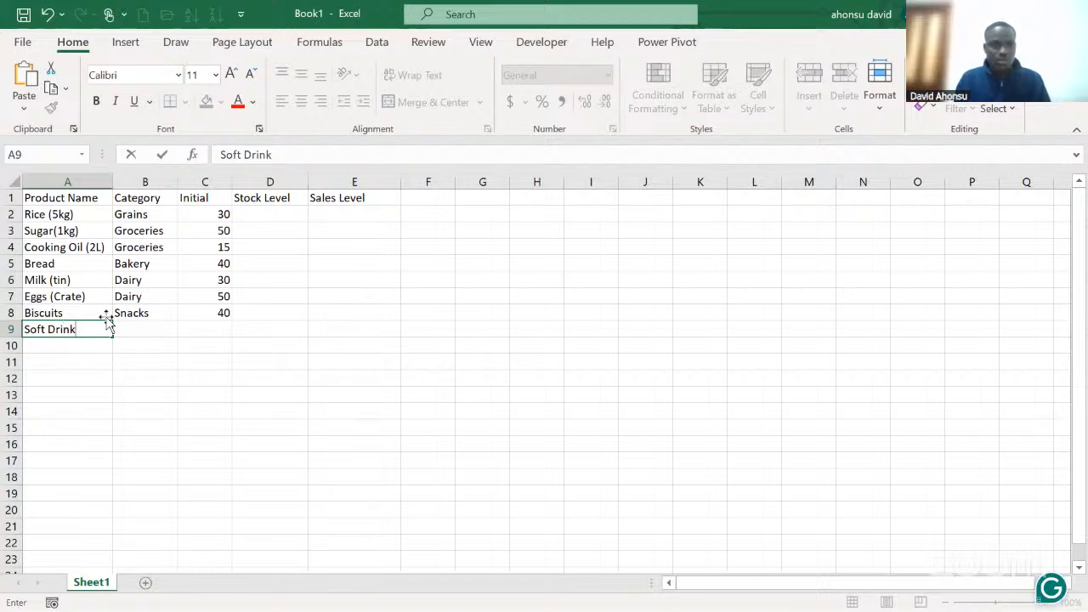
type(" (500")
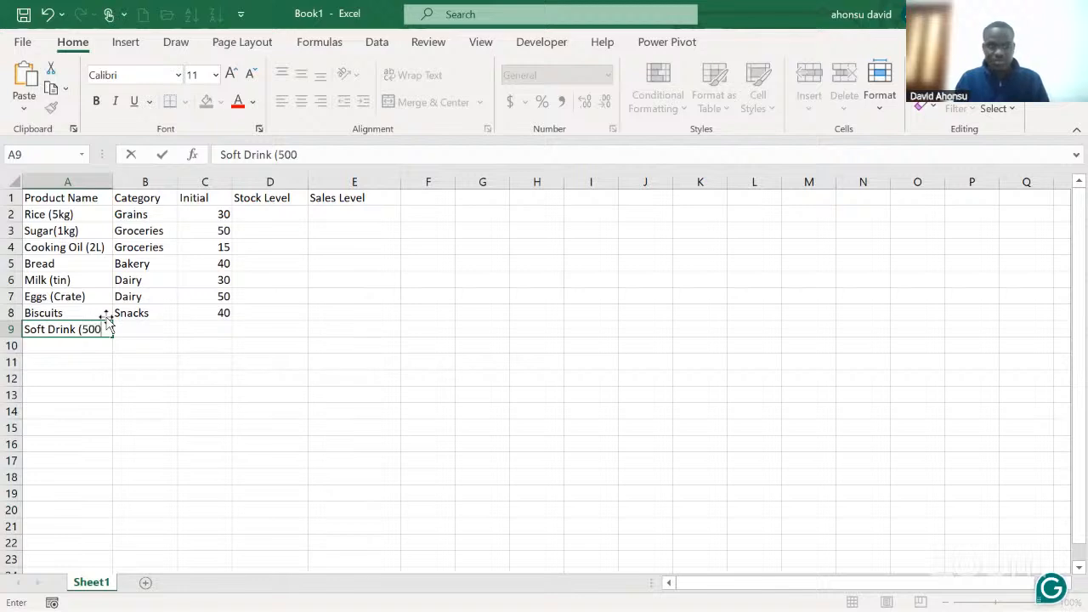
type("ml)")
key("Tab")
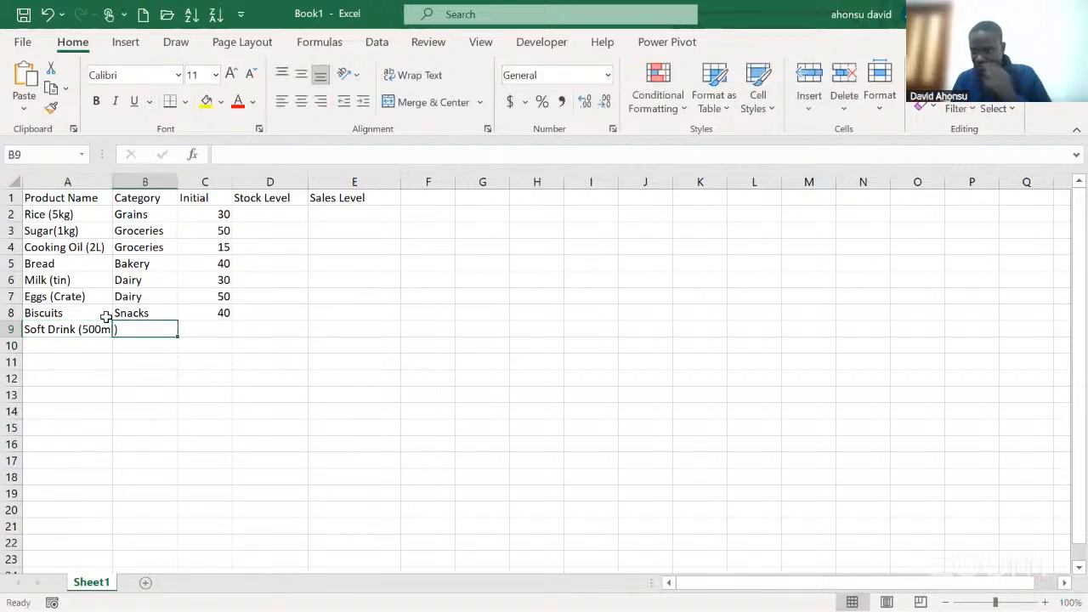
Step: Give the soft drink row the category "Beverages" and the Initial value 30
type("Beverages")
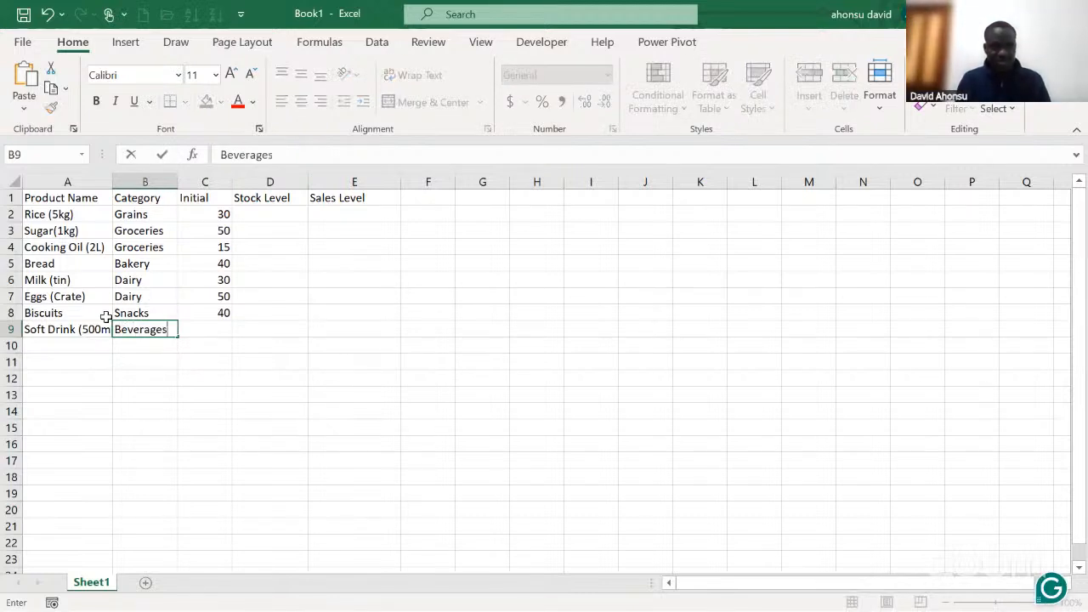
key("Tab")
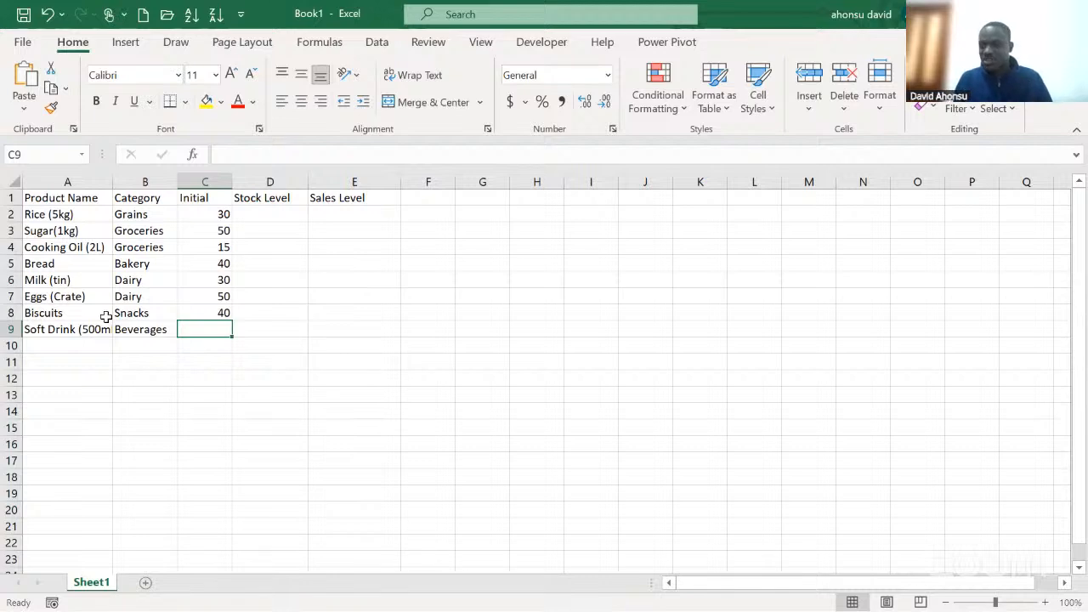
type("30")
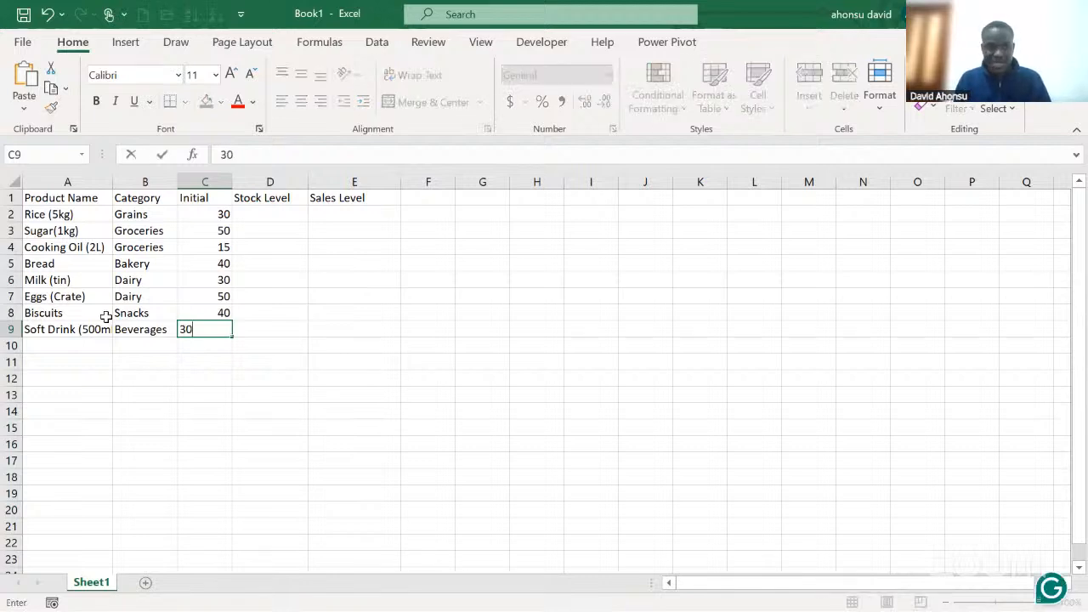
key("Return")
key("Left")
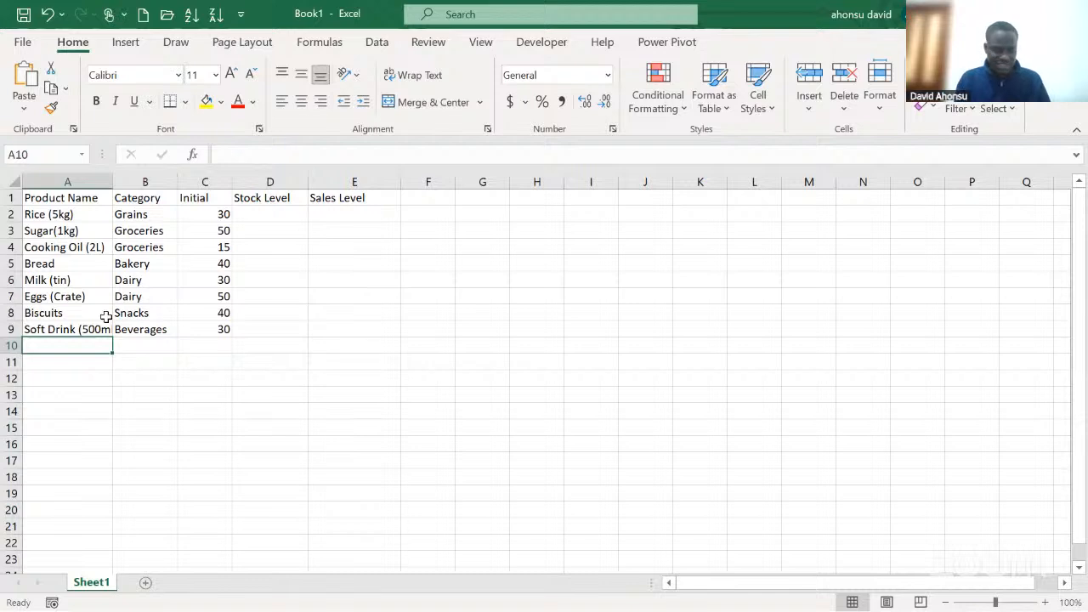
Step: Enter the product name "Water (packs)" in cell A10
type("Water (pack")
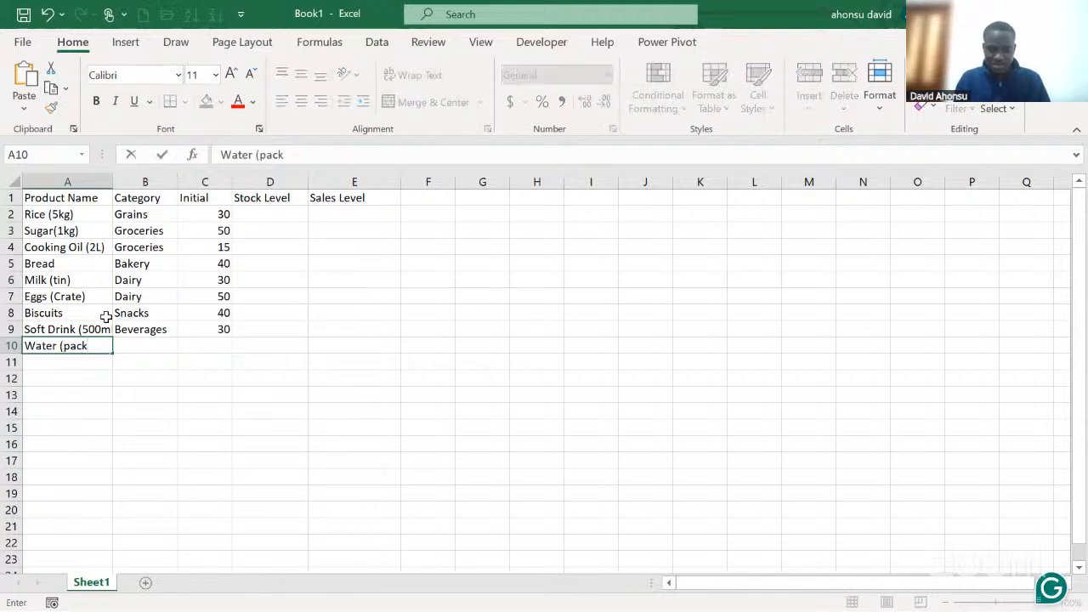
type("s)")
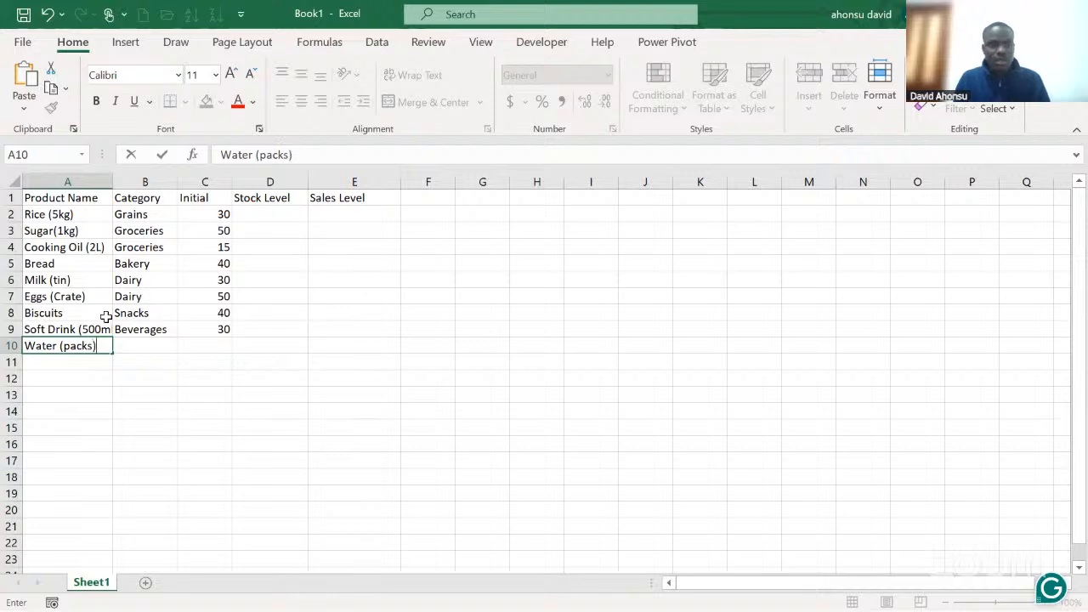
key("Tab")
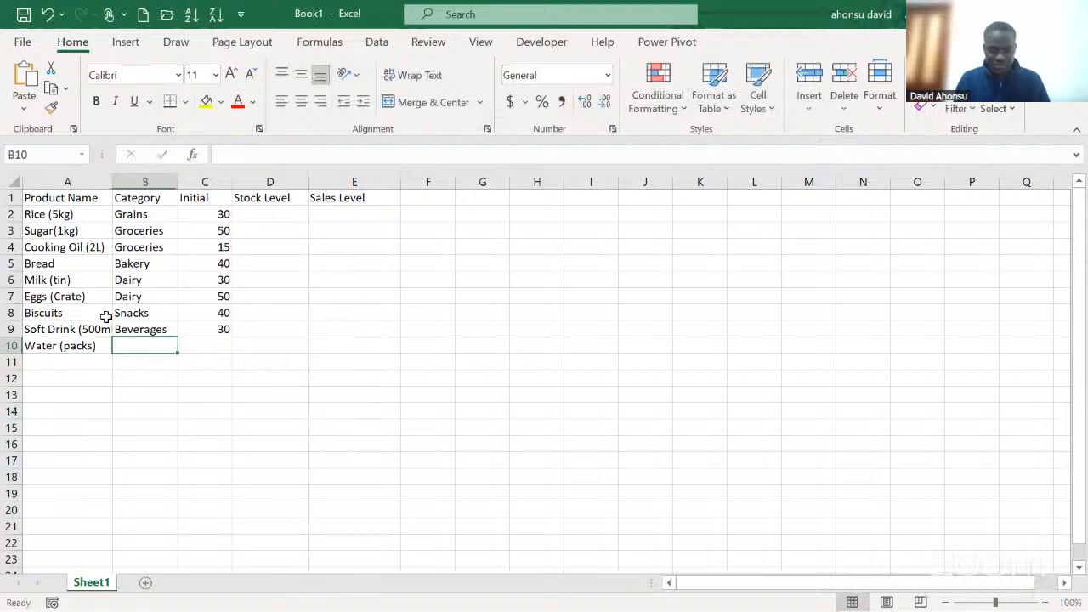
Step: Give the water row the category "Beverages" and the Initial value 26
type("Bev")
key("BackSpace")
type("evra")
key("BackSpace")
key("BackSpace")
type("e")
key("Tab")
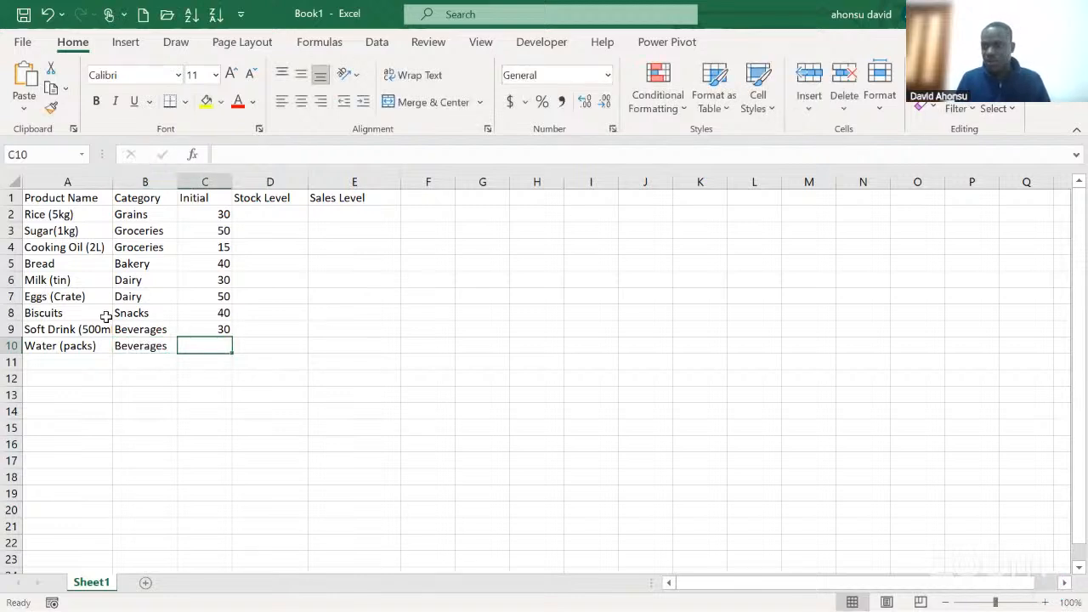
type("26")
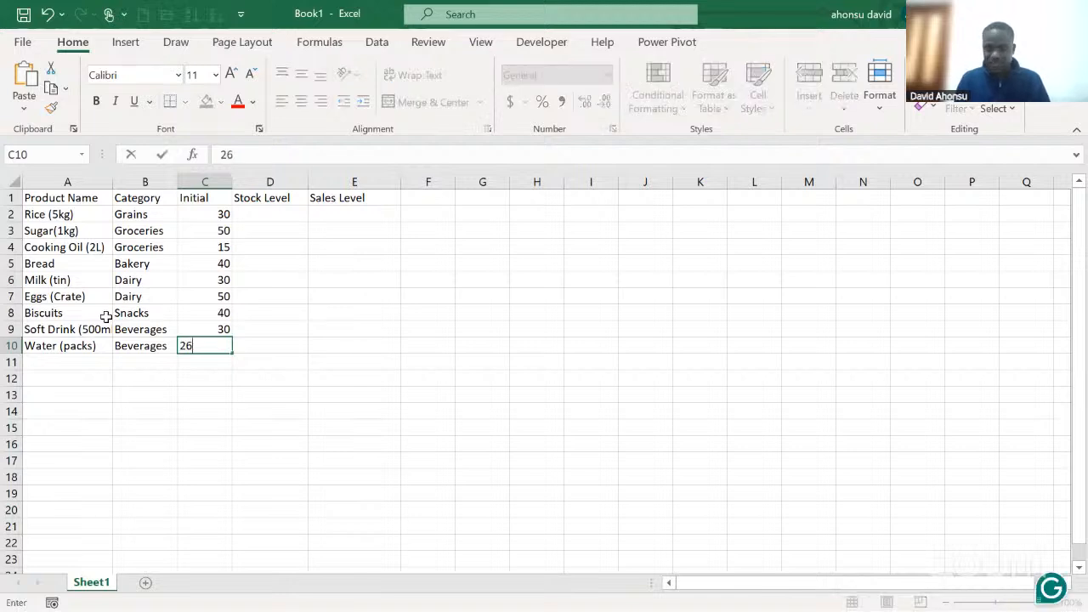
key("Return")
key("Left")
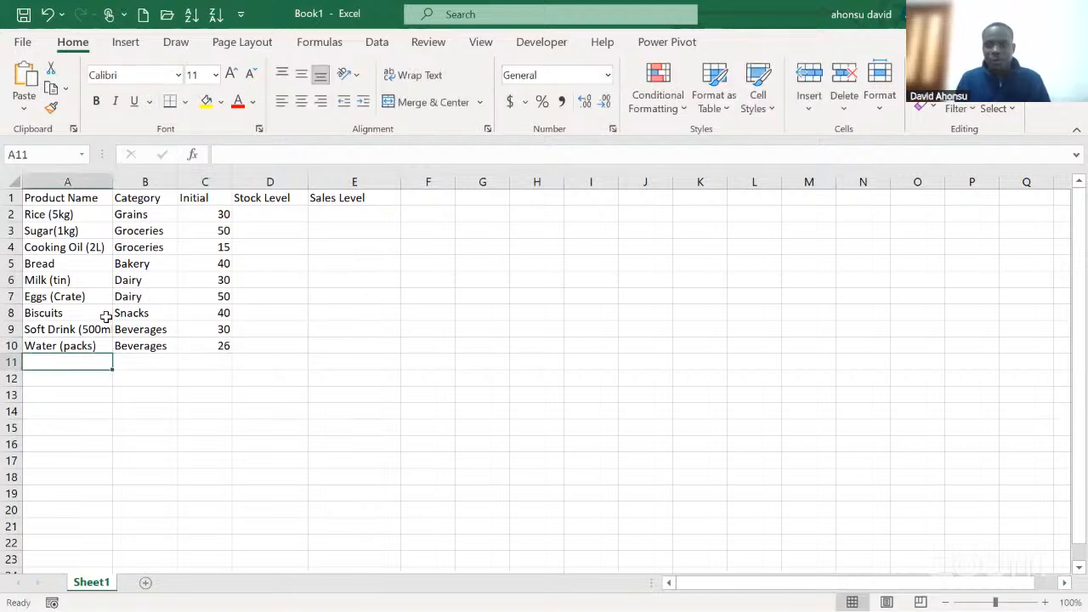
Step: Fill row 11 with the product "Soap (bar)", the category "Household" and the Initial value 40
type("Soa")
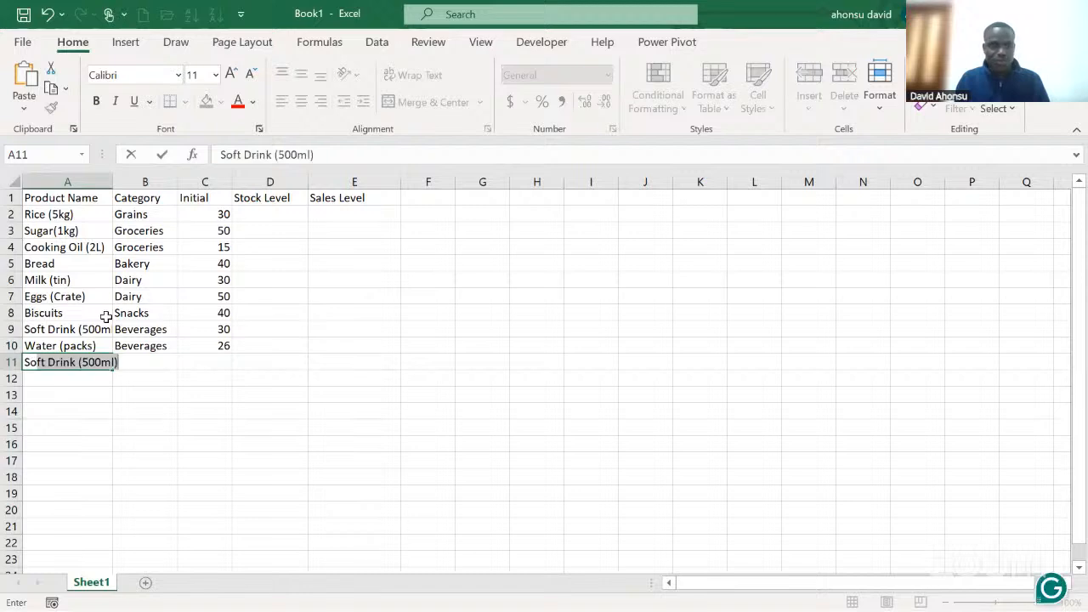
type("p (")
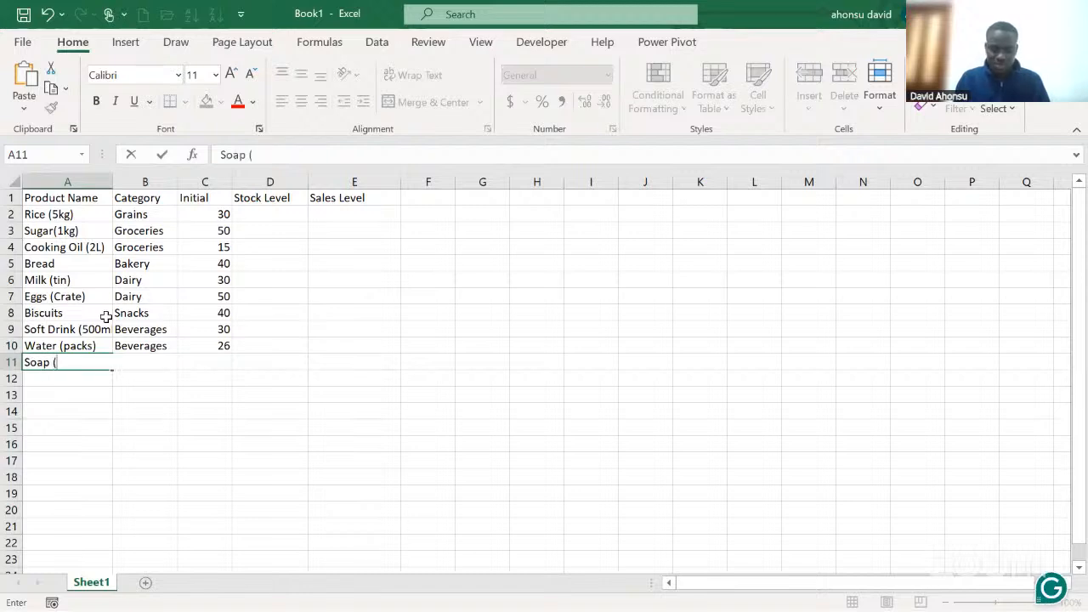
type("bar)")
key("Tab")
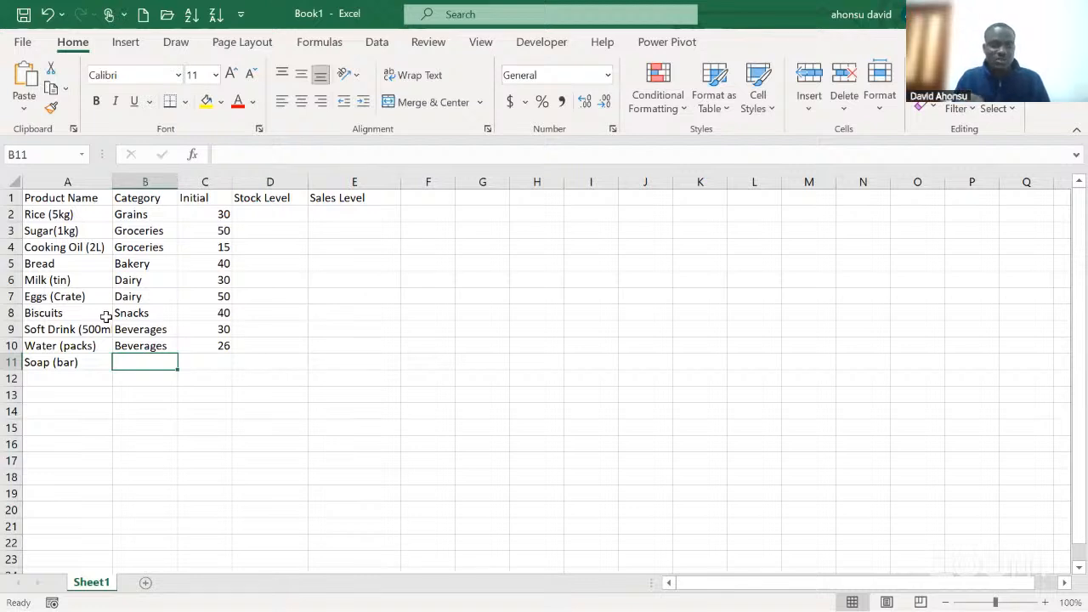
type("Ho")
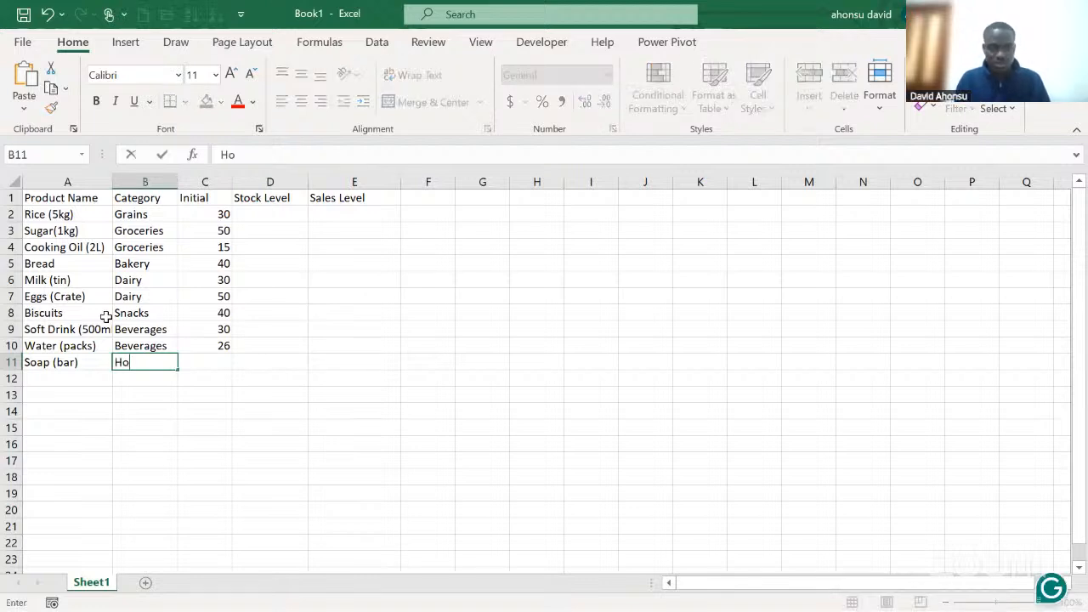
type("usehold")
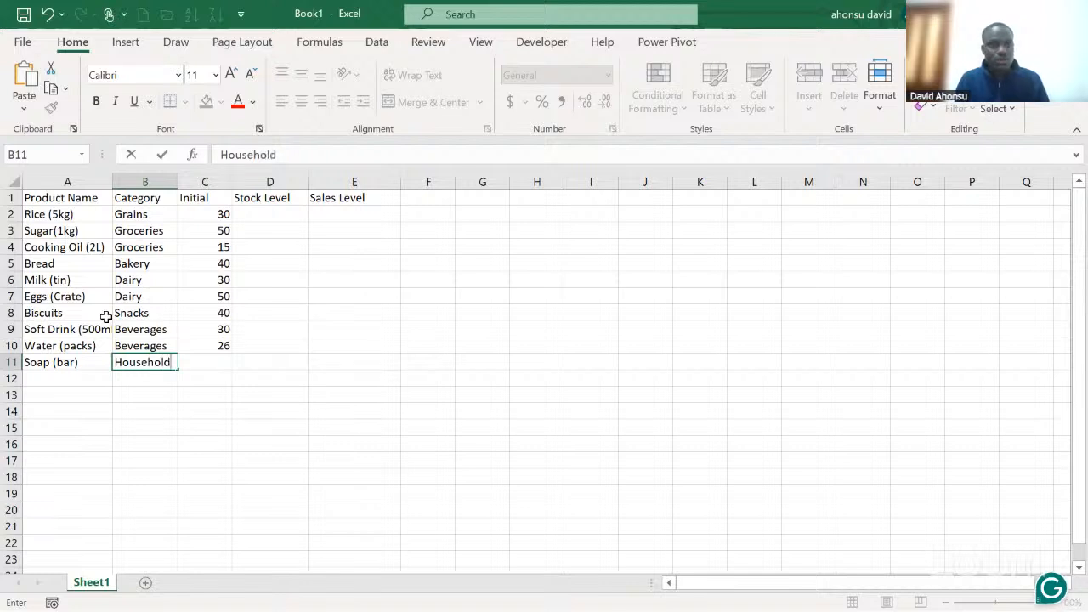
key("Tab")
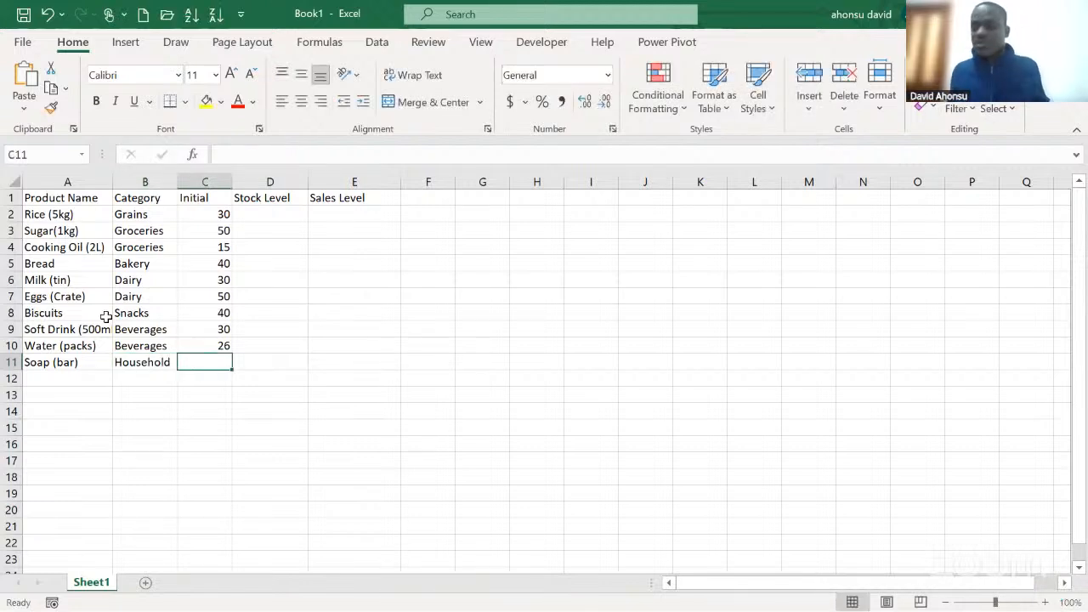
type("40")
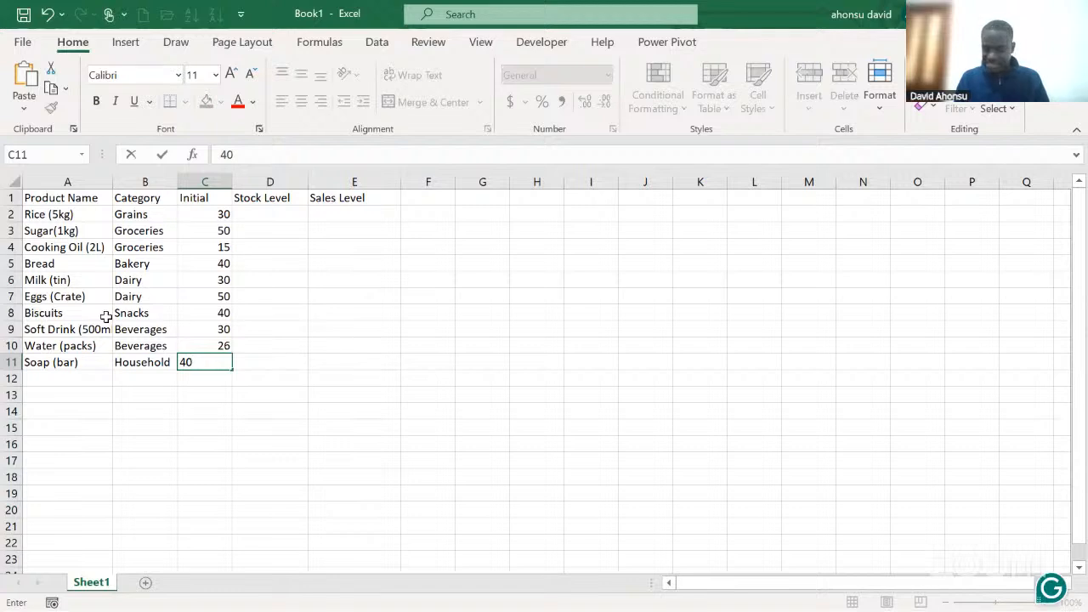
key("Return")
key("Home")
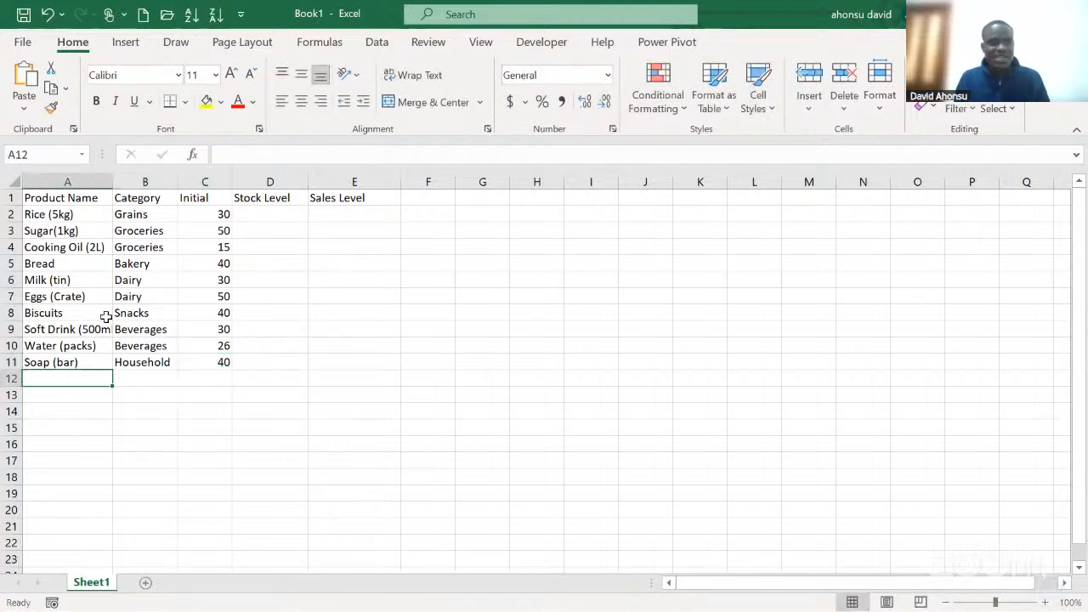
Step: Fill row 12 with the product "Detergents (1kg)", the category "Household" and the Initial value 40
type("D")
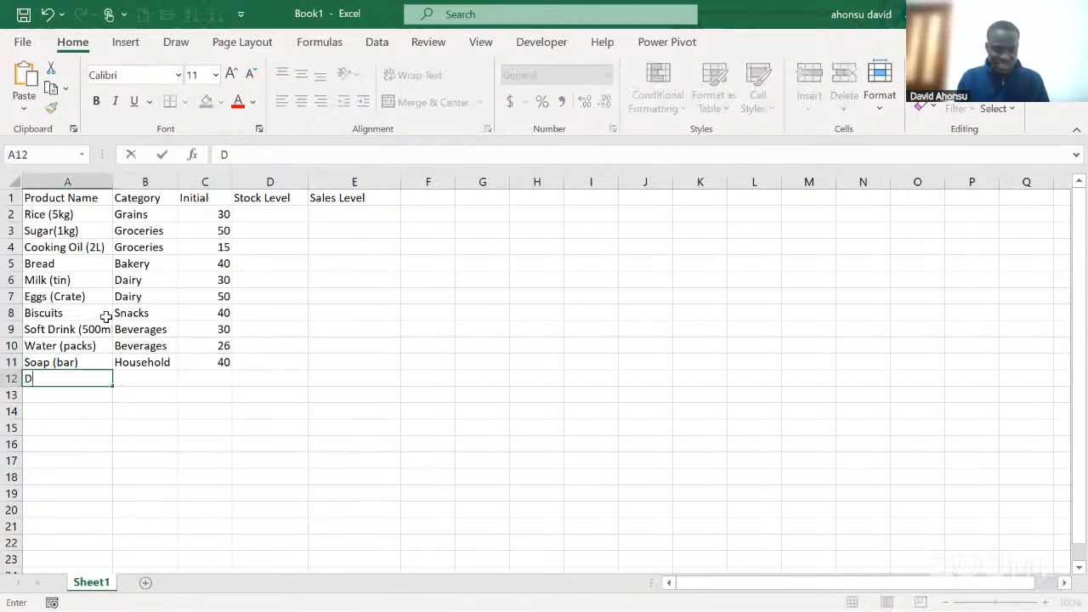
type("etergents")
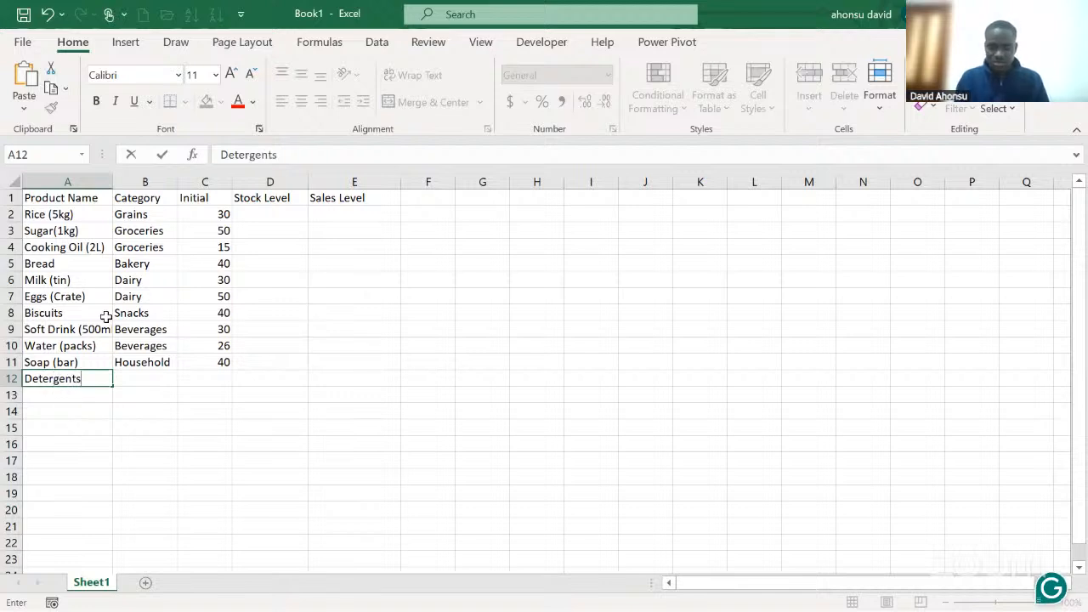
type(" (1")
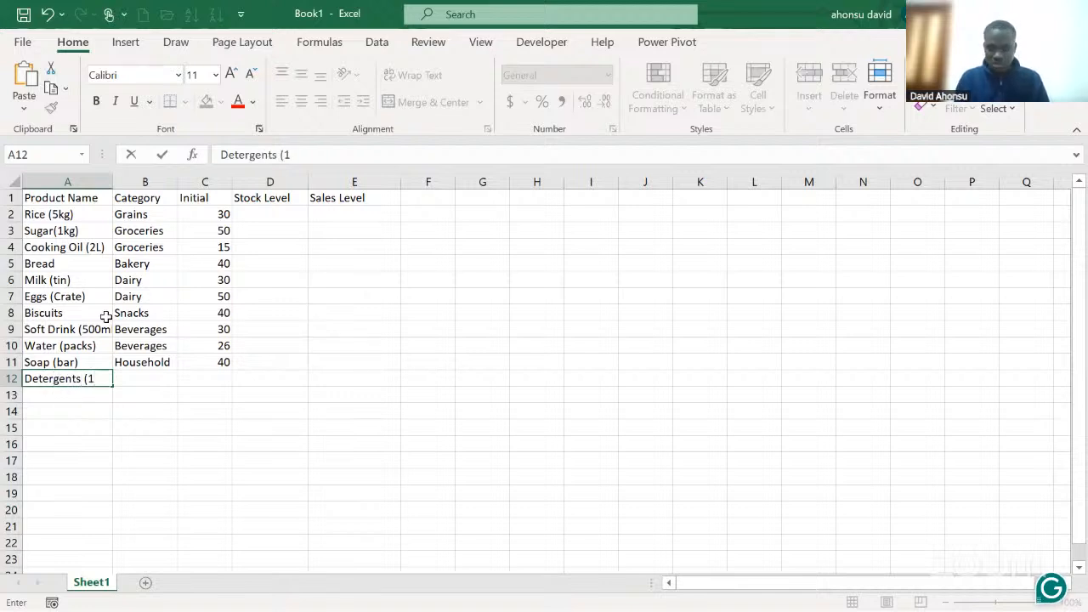
type("kg)")
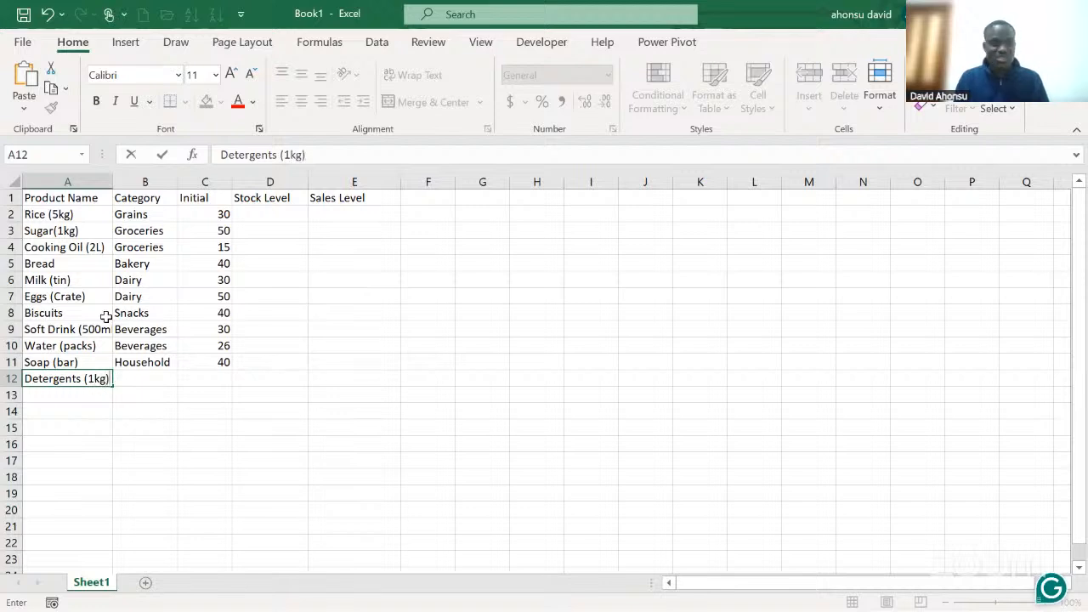
key("Tab")
type("H")
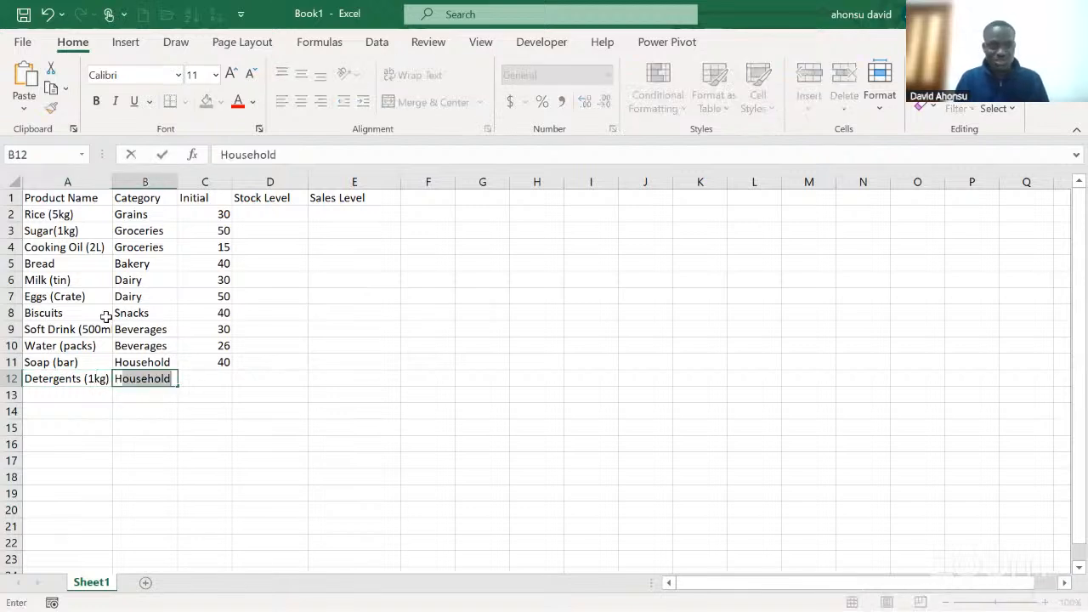
key("Tab")
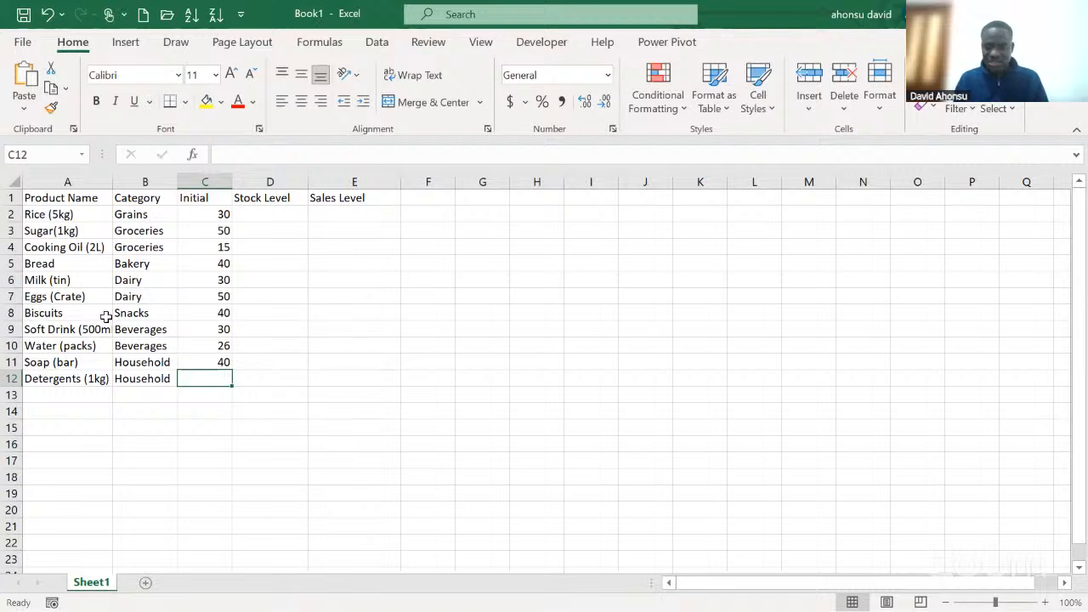
type("40")
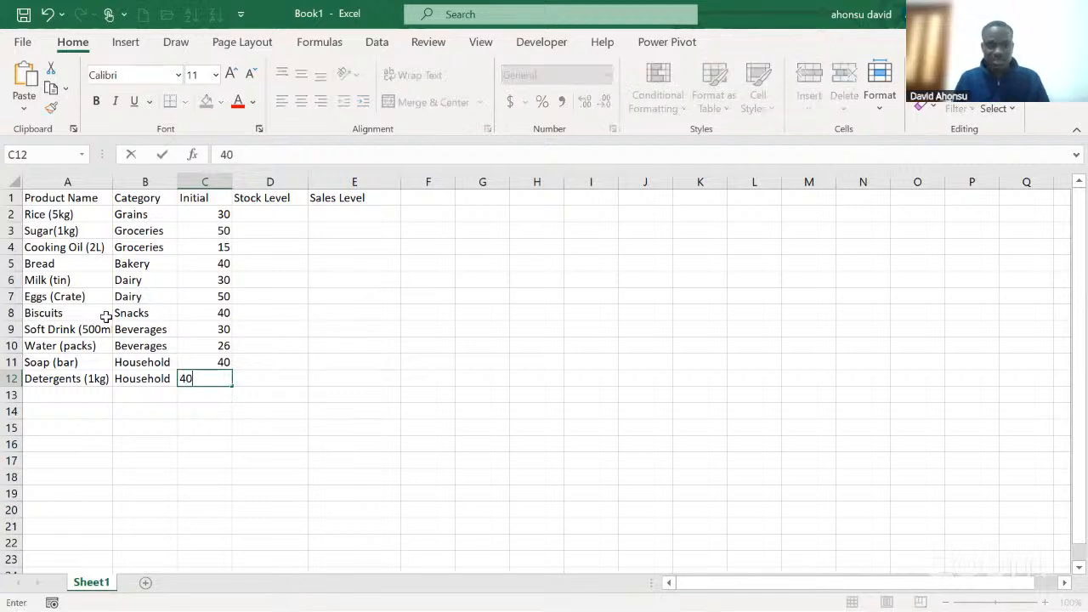
key("Tab")
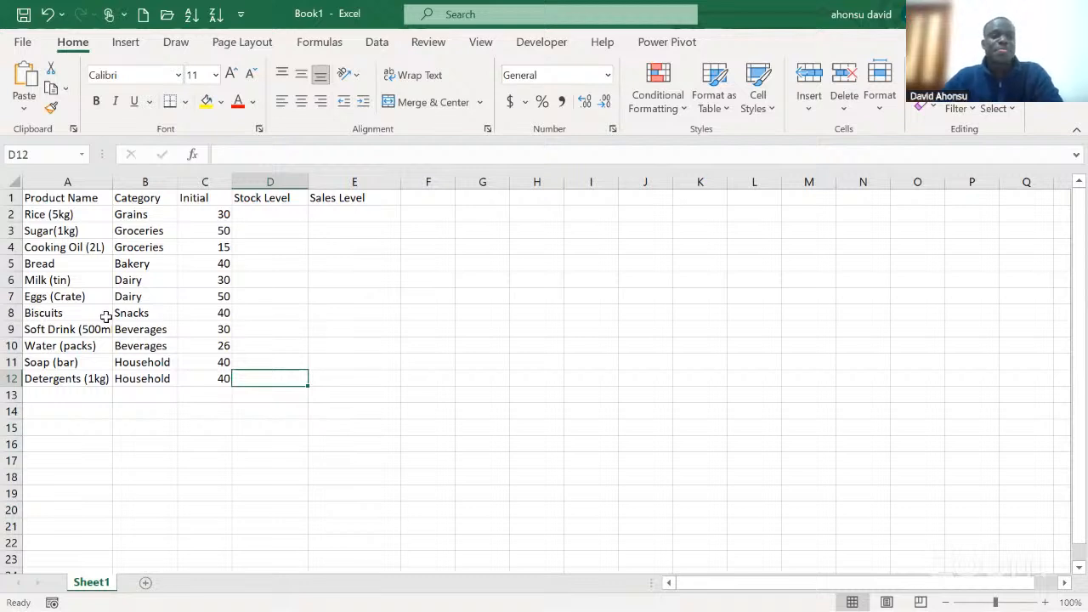
Step: Extend the column header in cell C1 to "Initial Stock"
left_click(220, 199)
left_click(268, 150)
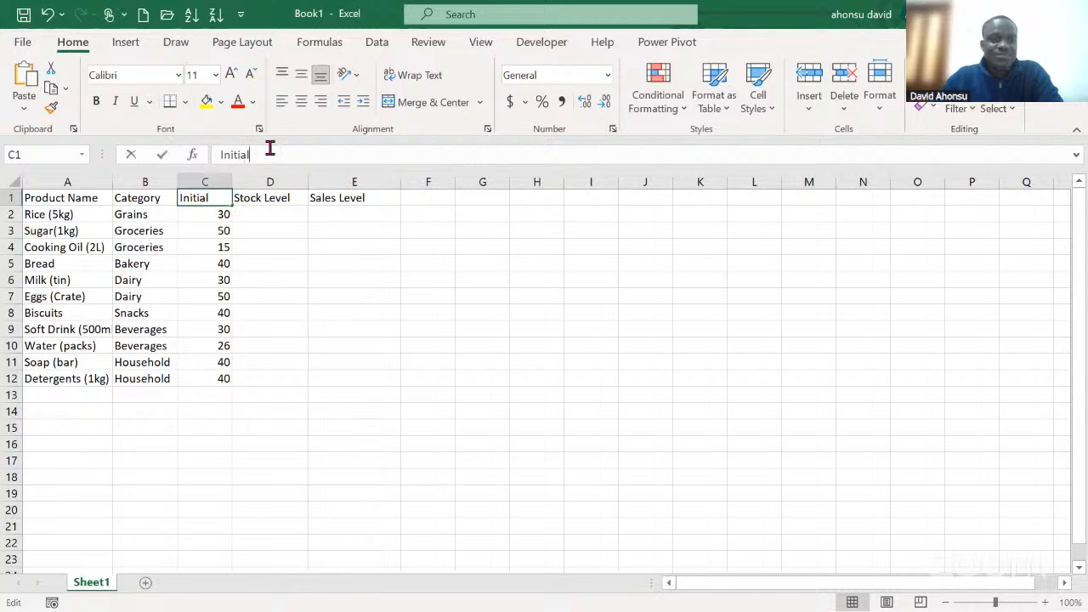
type("Stock")
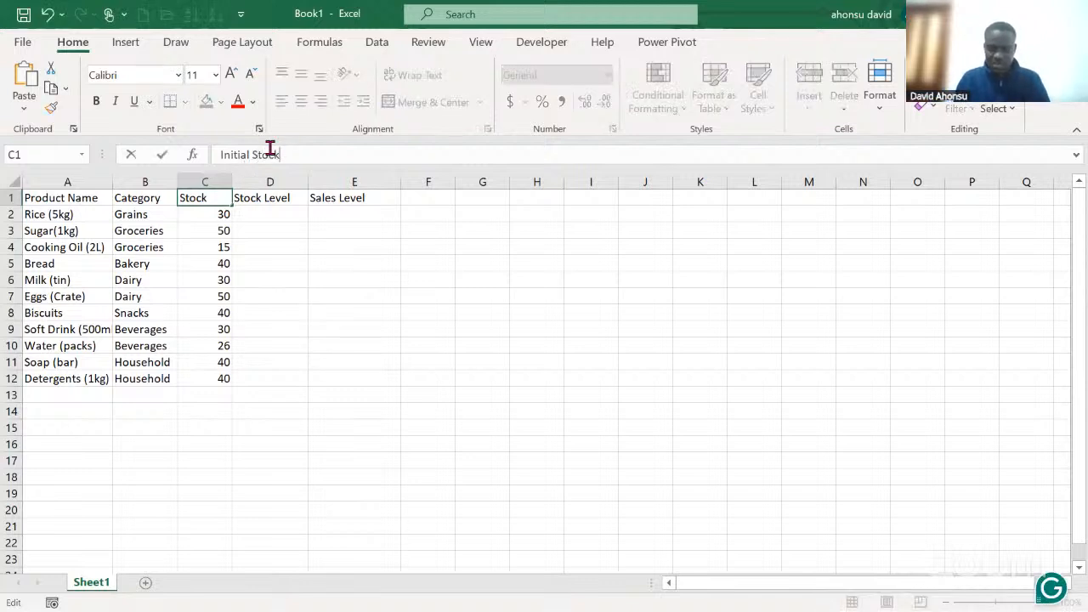
left_click(309, 228)
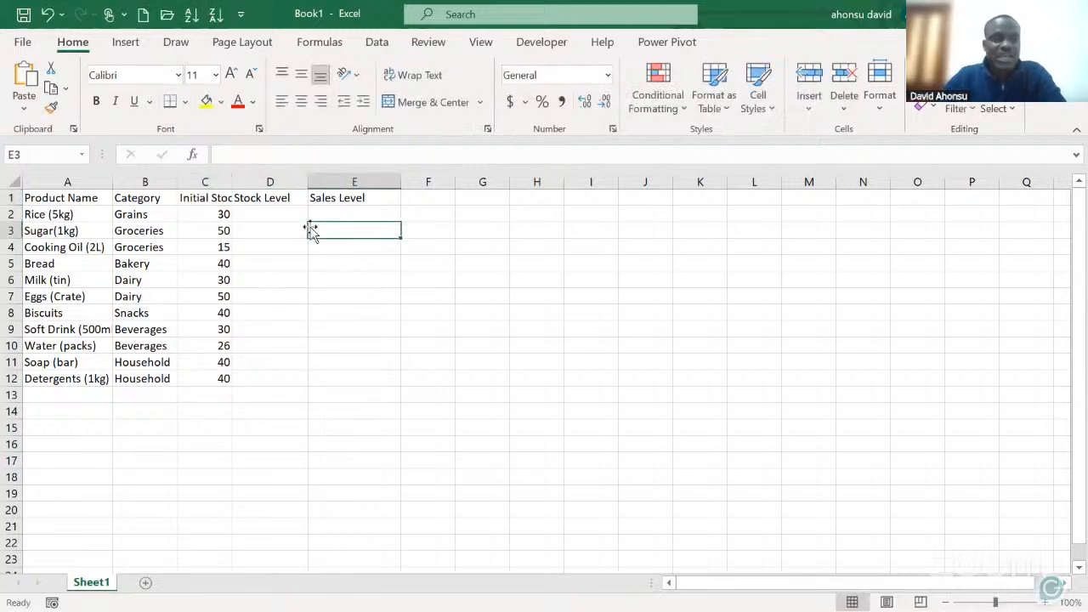
Step: Widen column C so the full "Initial Stock" header fits
left_click_drag(229, 184, 274, 182)
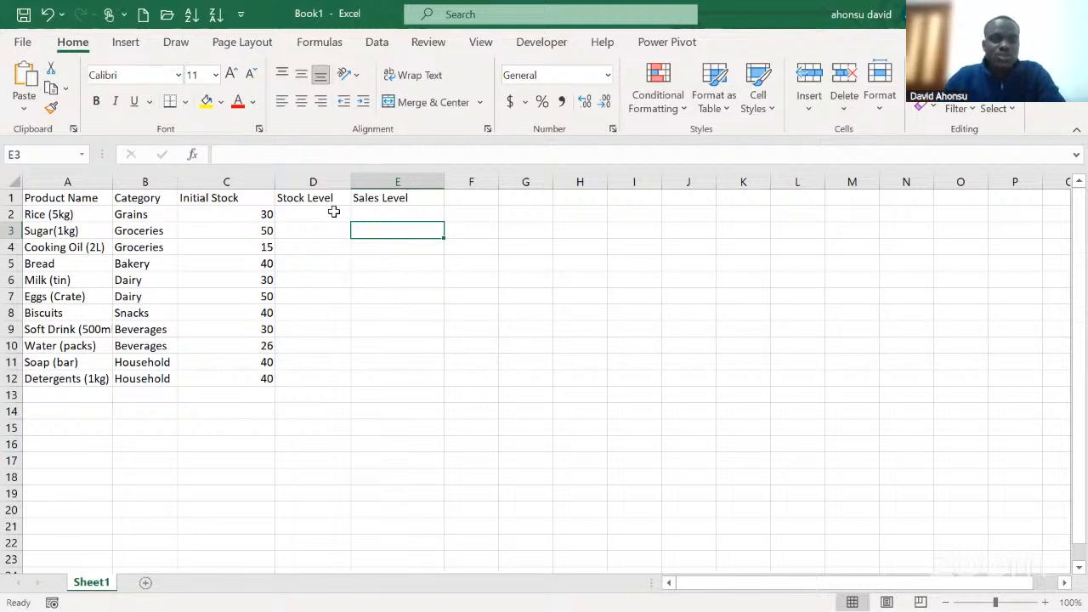
left_click(389, 201)
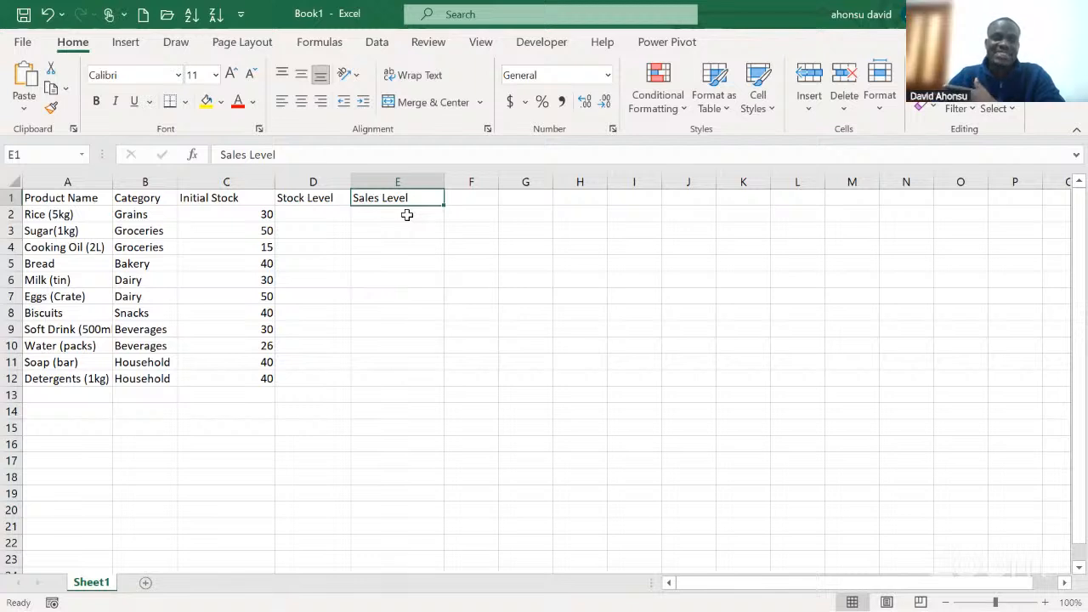
left_click(396, 219)
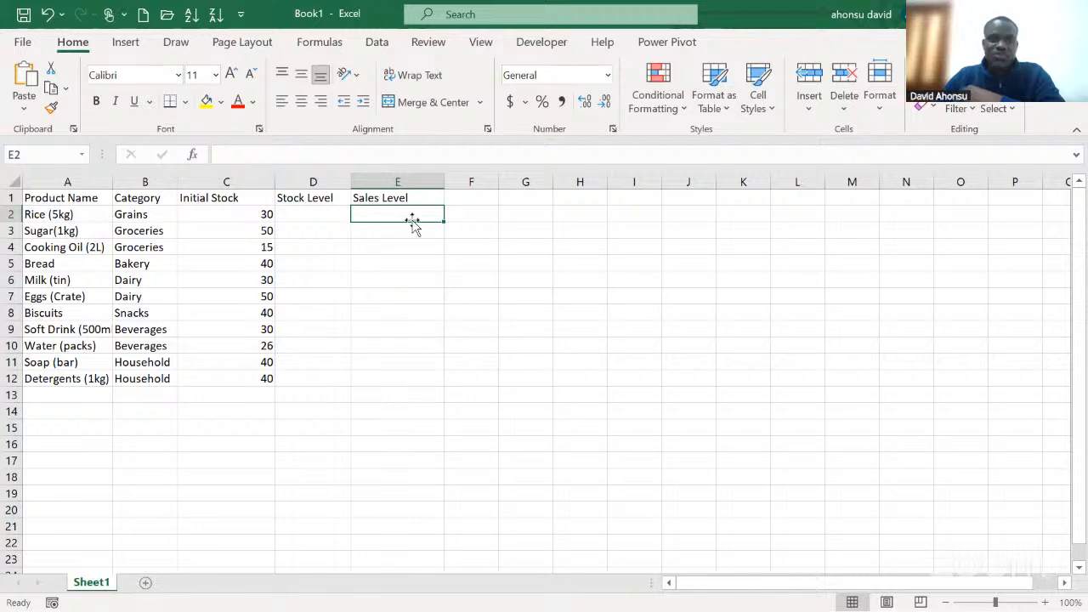
left_click(312, 216)
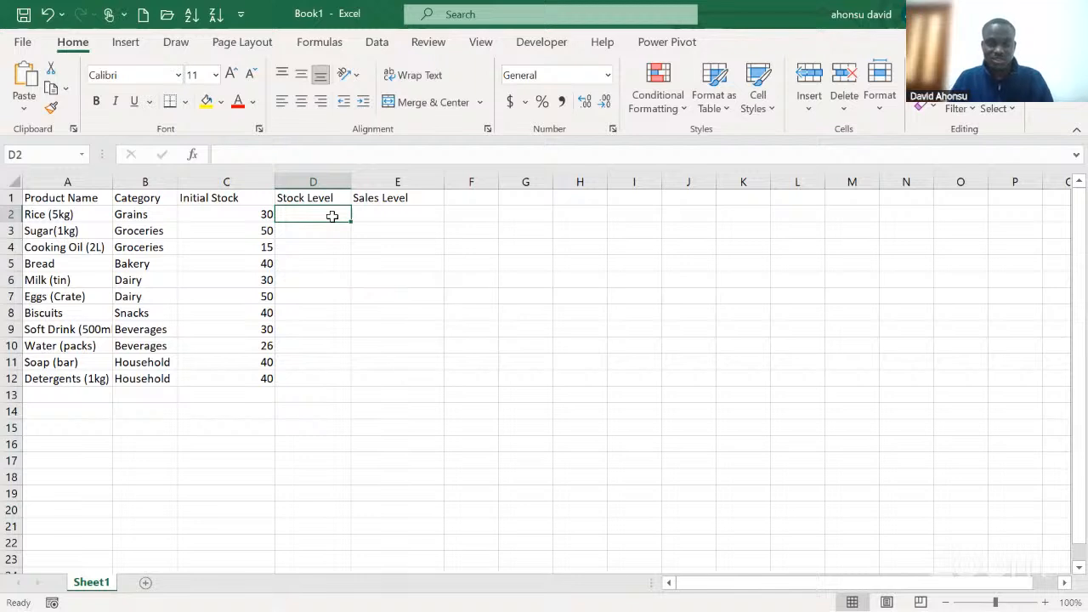
left_click(387, 308)
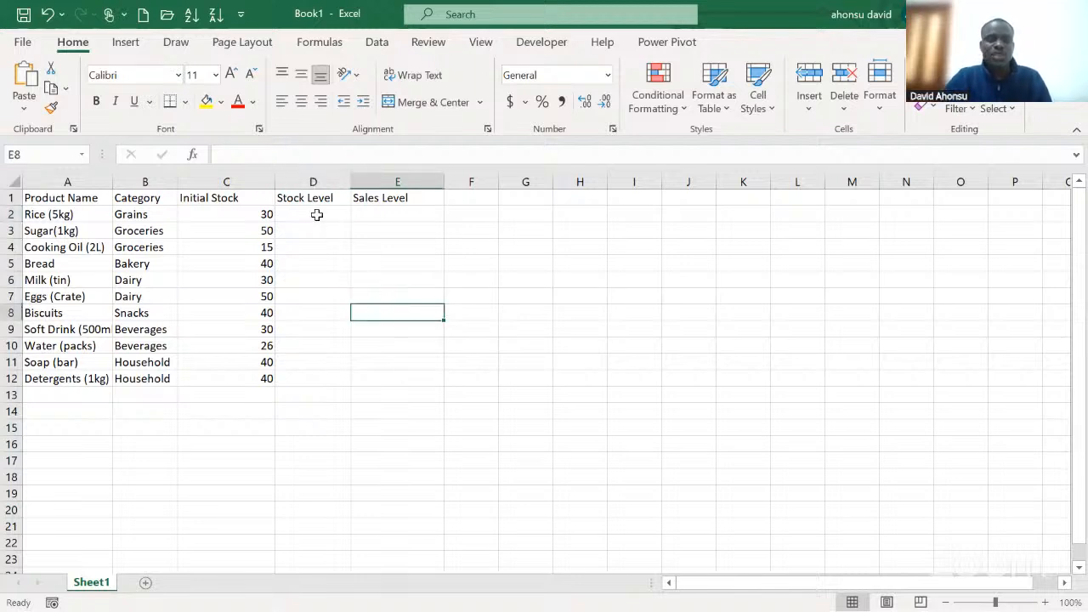
left_click(316, 215)
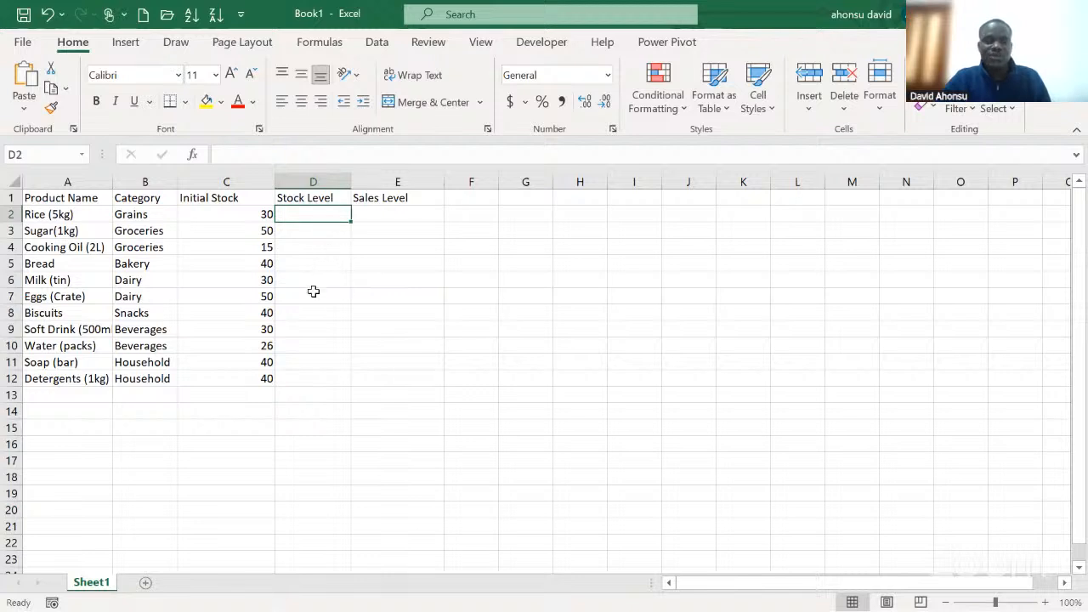
left_click(228, 215)
left_click(391, 219)
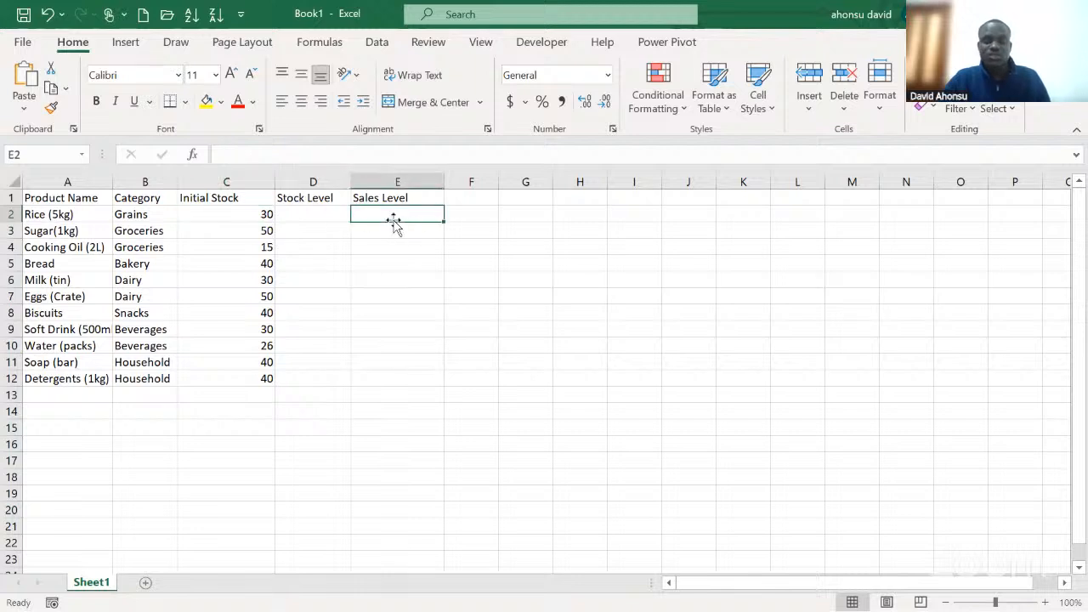
left_click(336, 215)
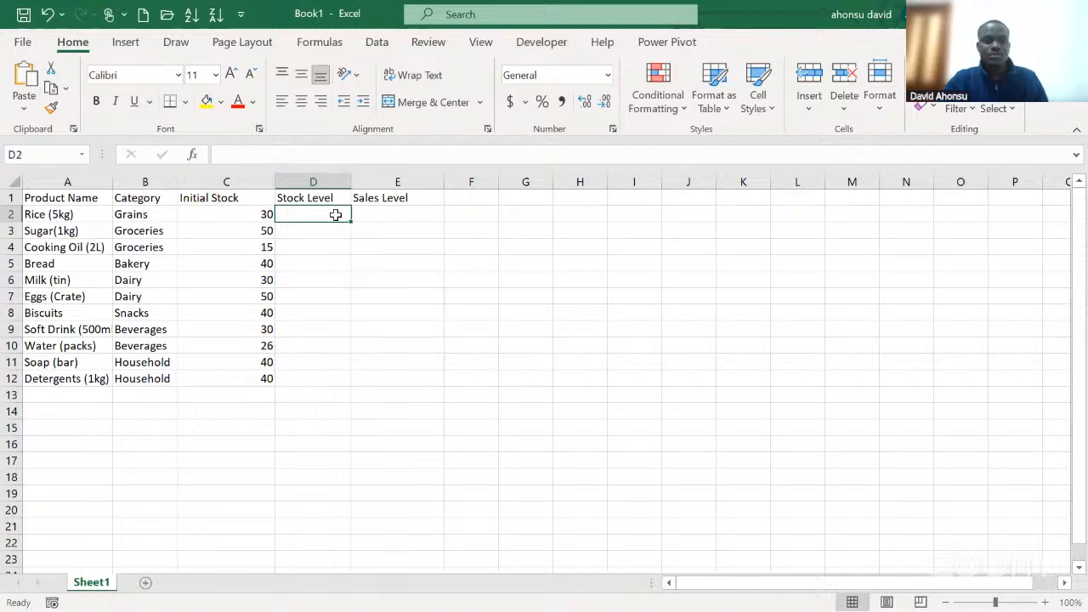
left_click(223, 212)
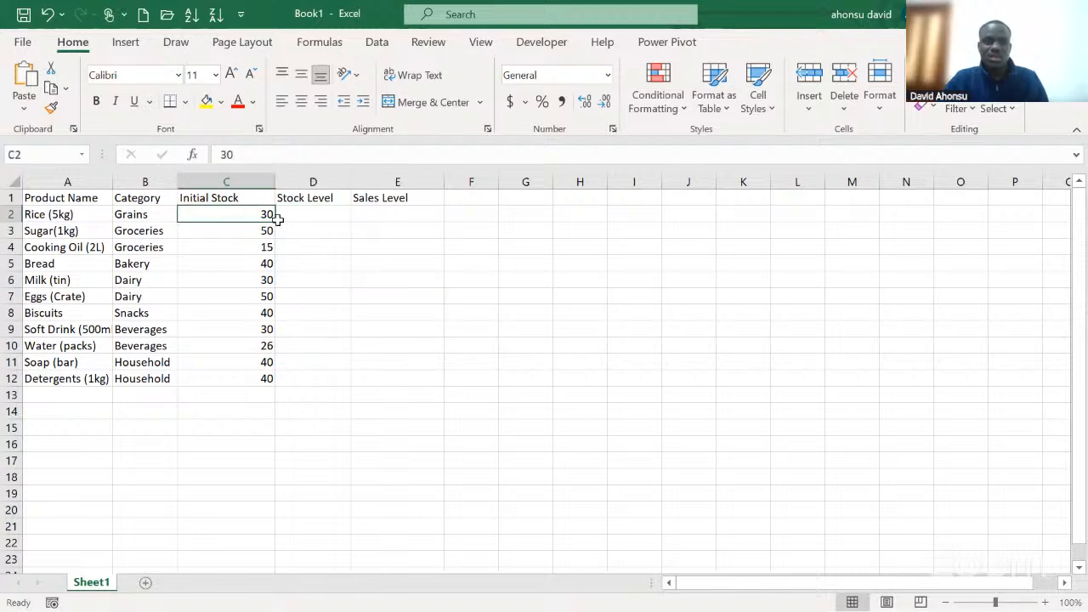
left_click(405, 213)
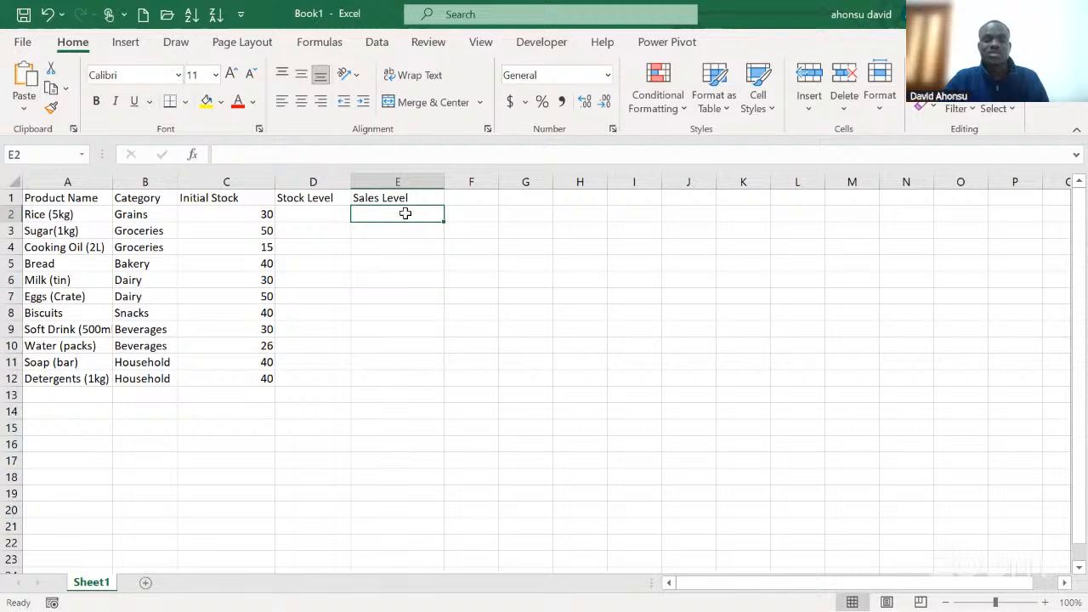
Step: Enter the formula =C2-E2 in cell D2 to calculate the rice's stock level from initial stock minus sales
left_click(313, 214)
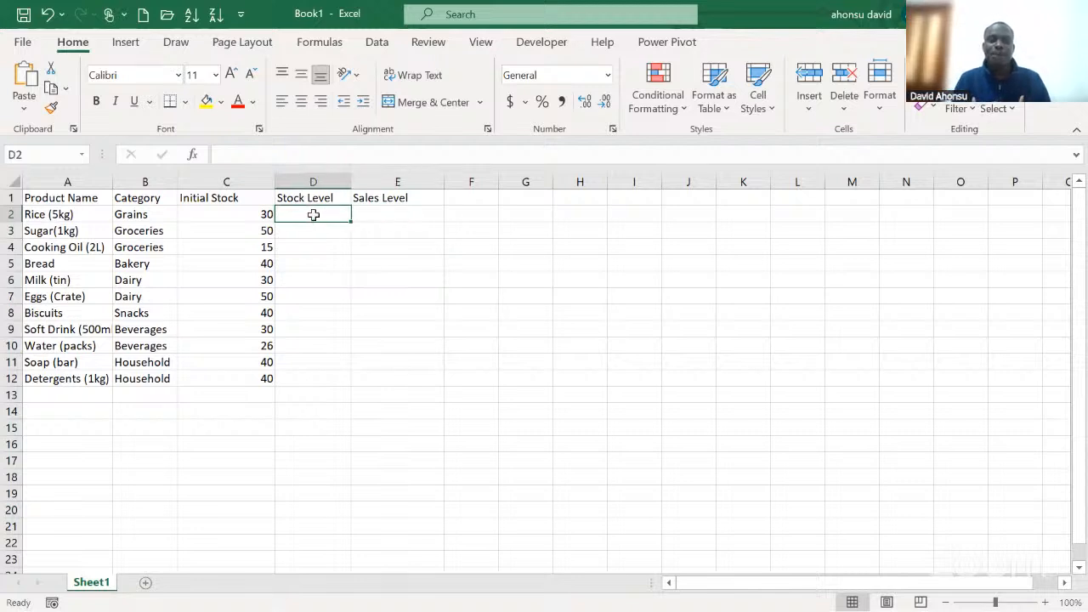
type("=")
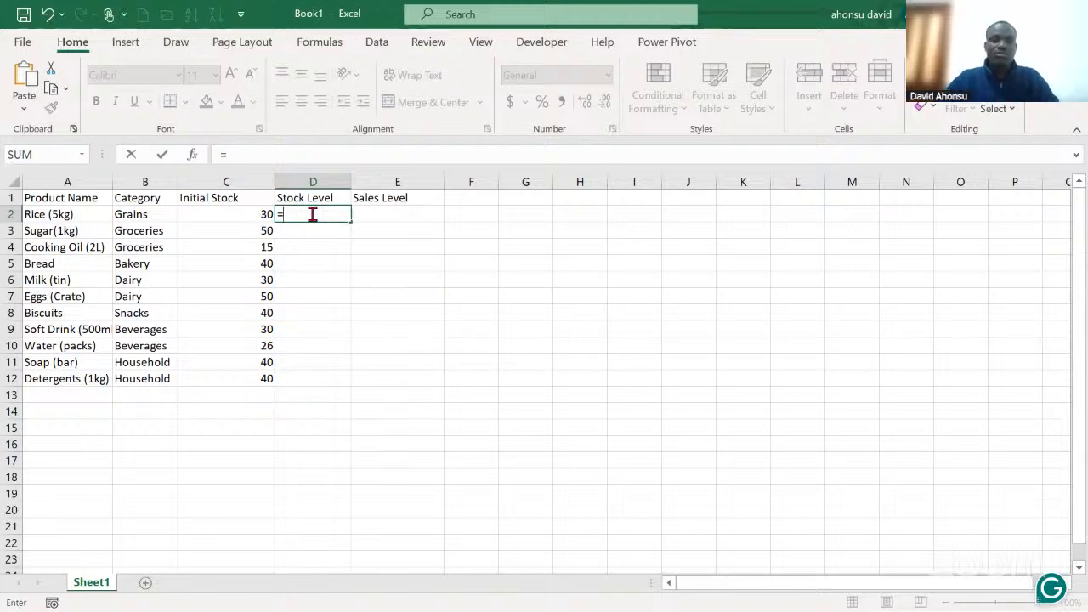
left_click(244, 215)
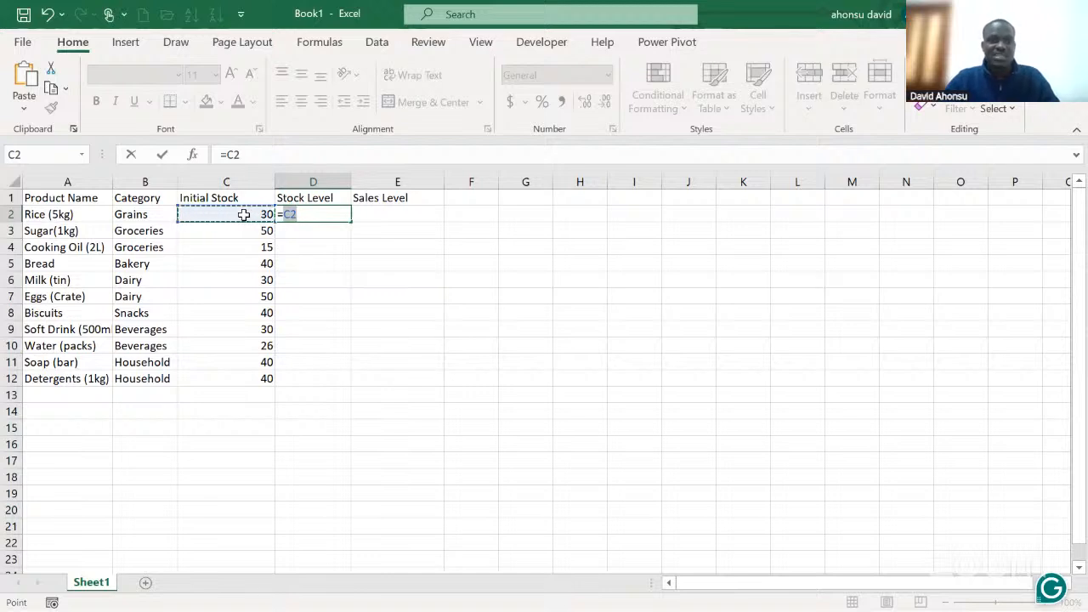
type("-")
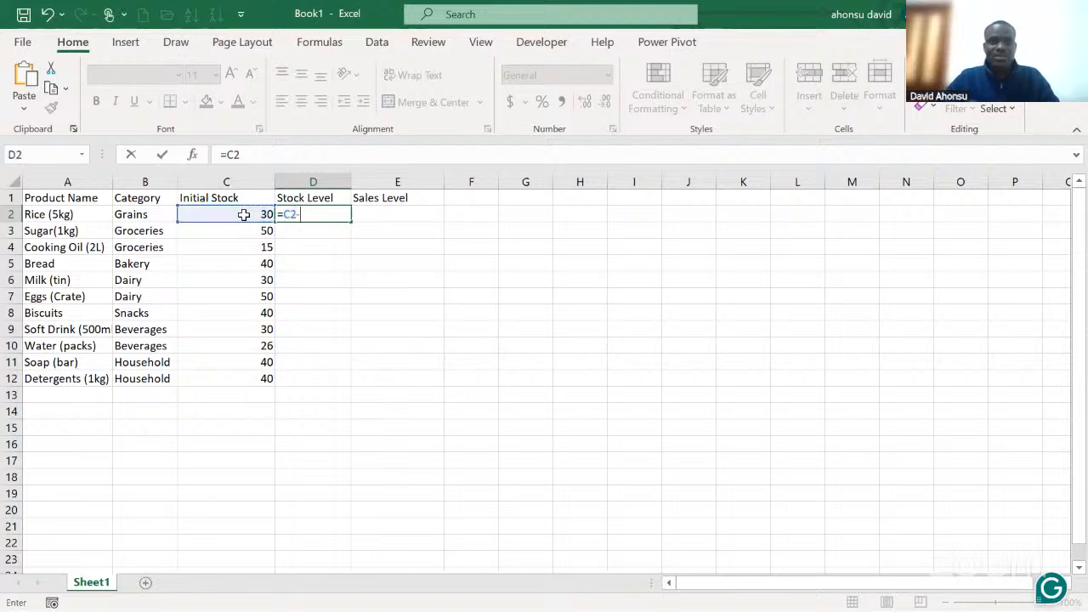
left_click(392, 213)
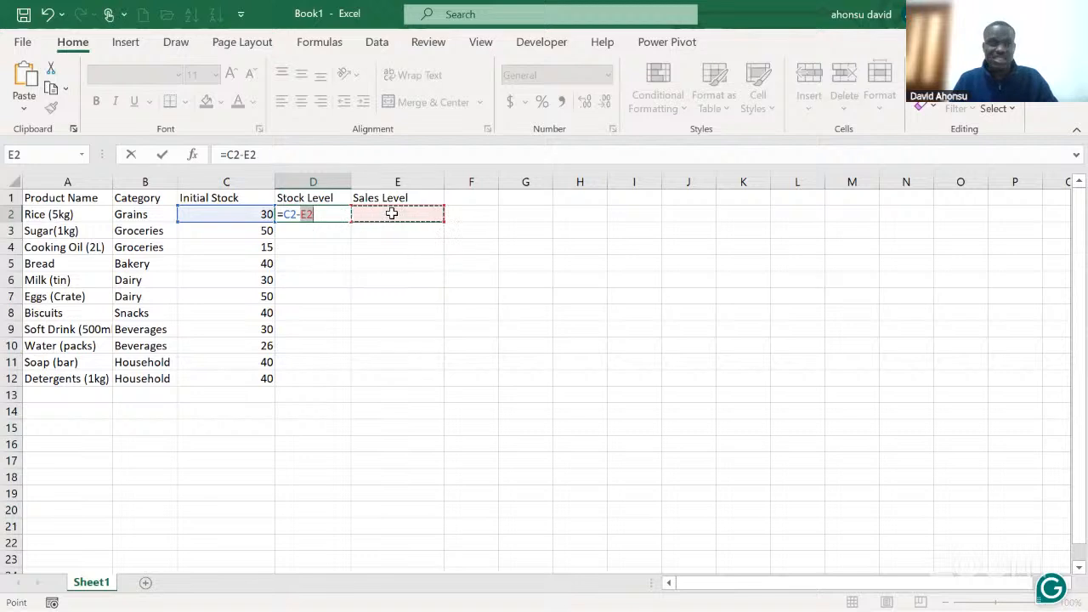
key("Return")
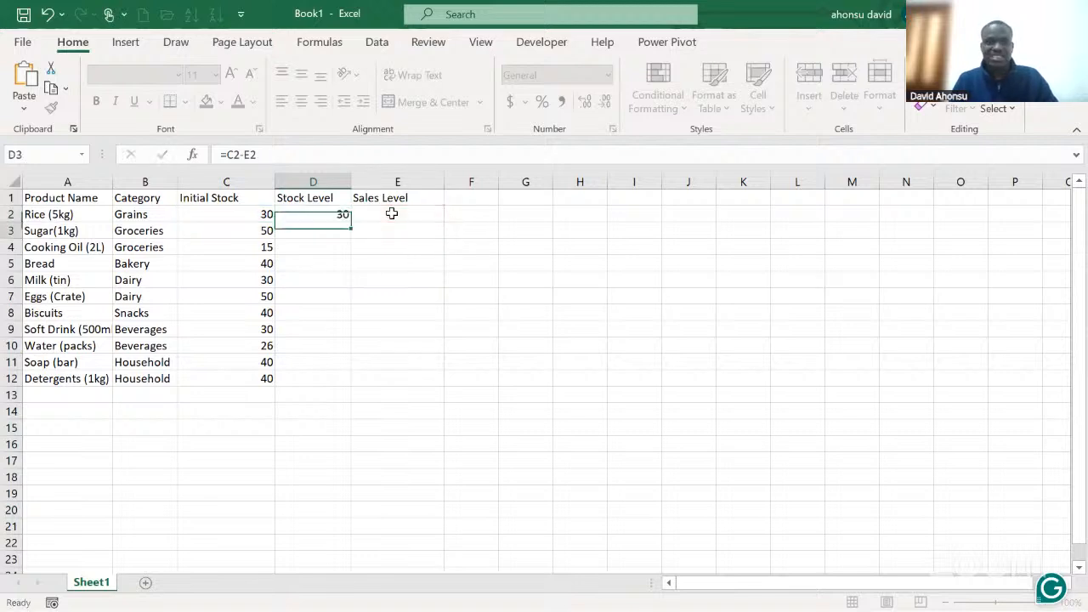
left_click(331, 213)
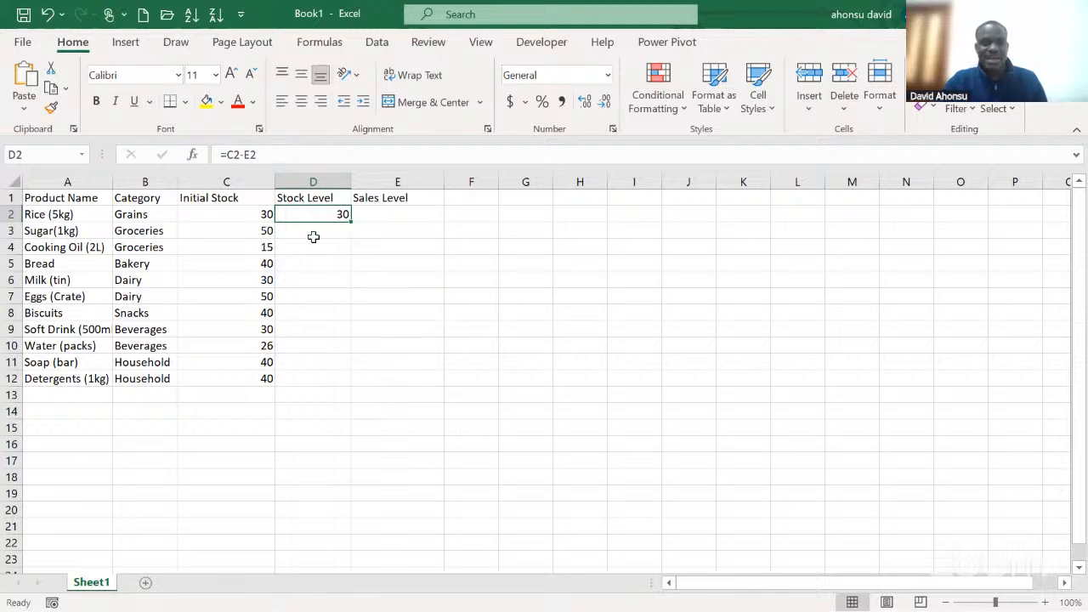
left_click(313, 235)
left_click(316, 213)
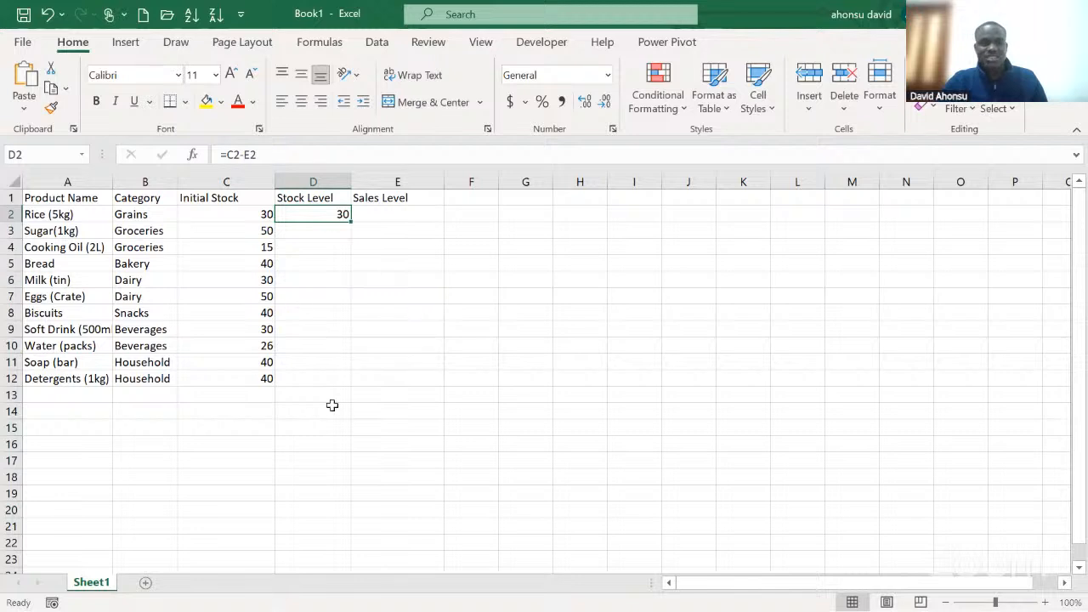
double_click(351, 221)
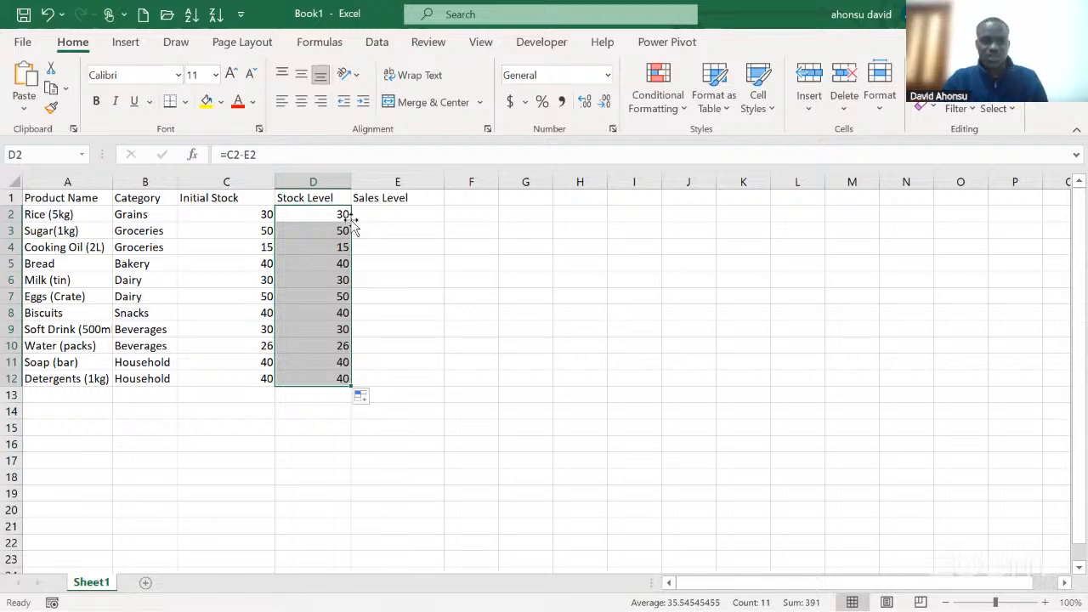
key("ctrl+z")
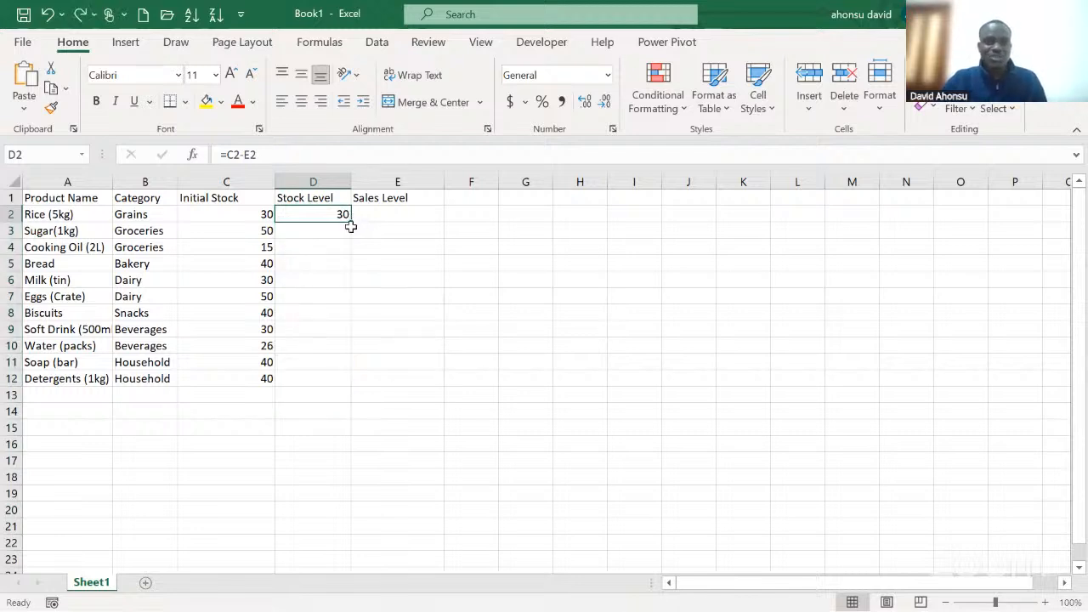
Step: Fill the Stock Level formula from D2 down through D12
left_click_drag(353, 221, 353, 221)
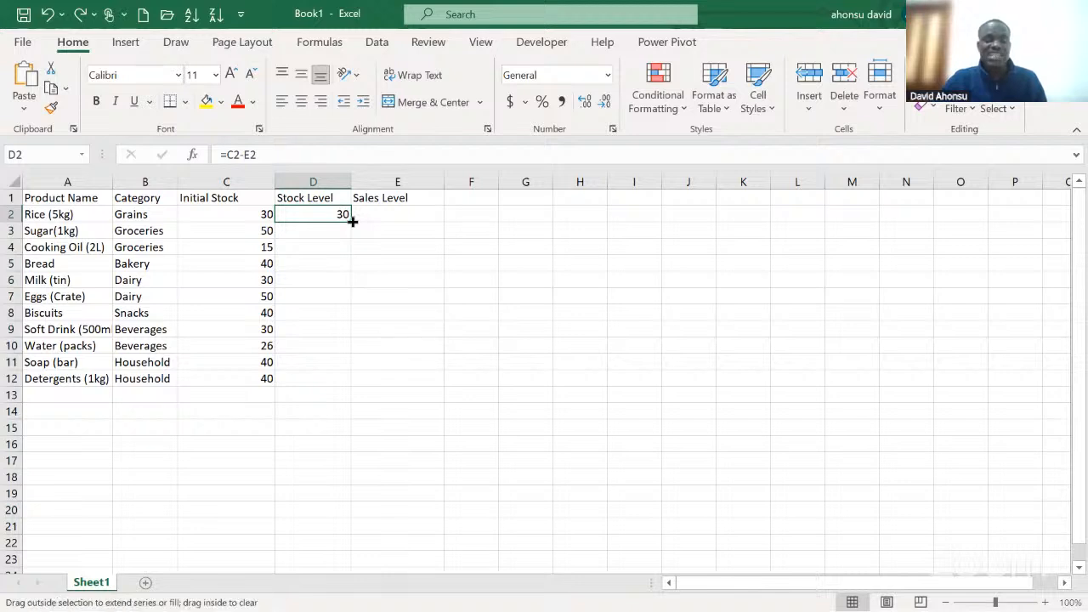
left_click_drag(353, 221, 353, 384)
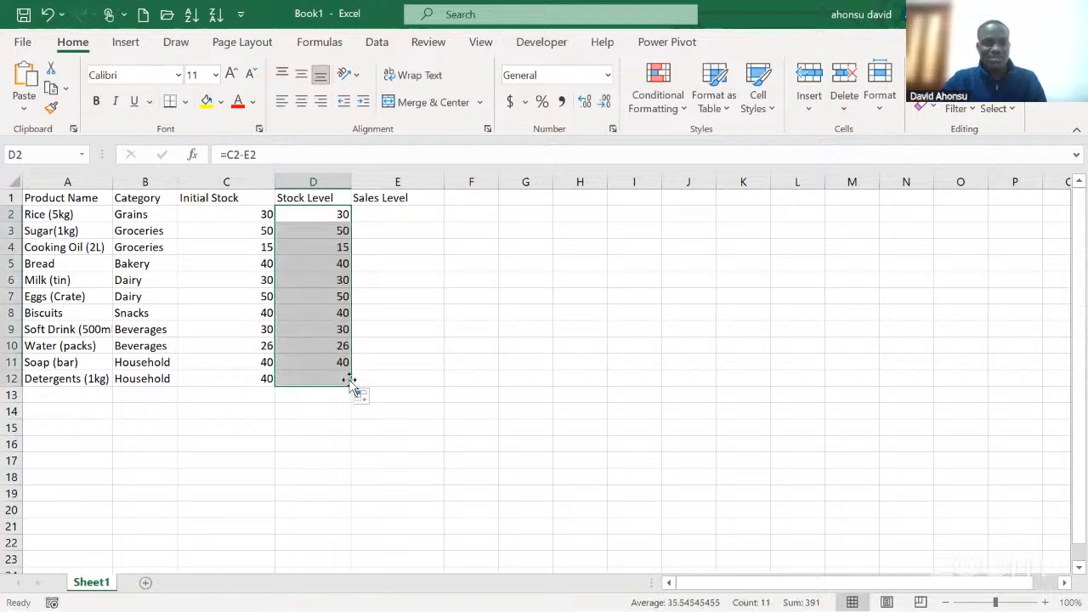
left_click(388, 214)
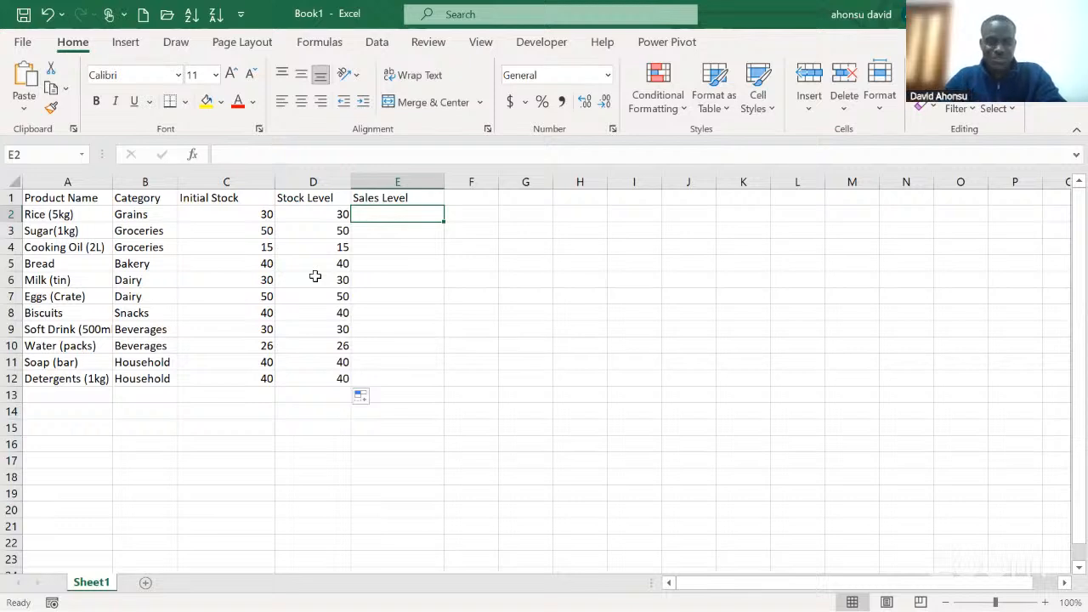
left_click(321, 175)
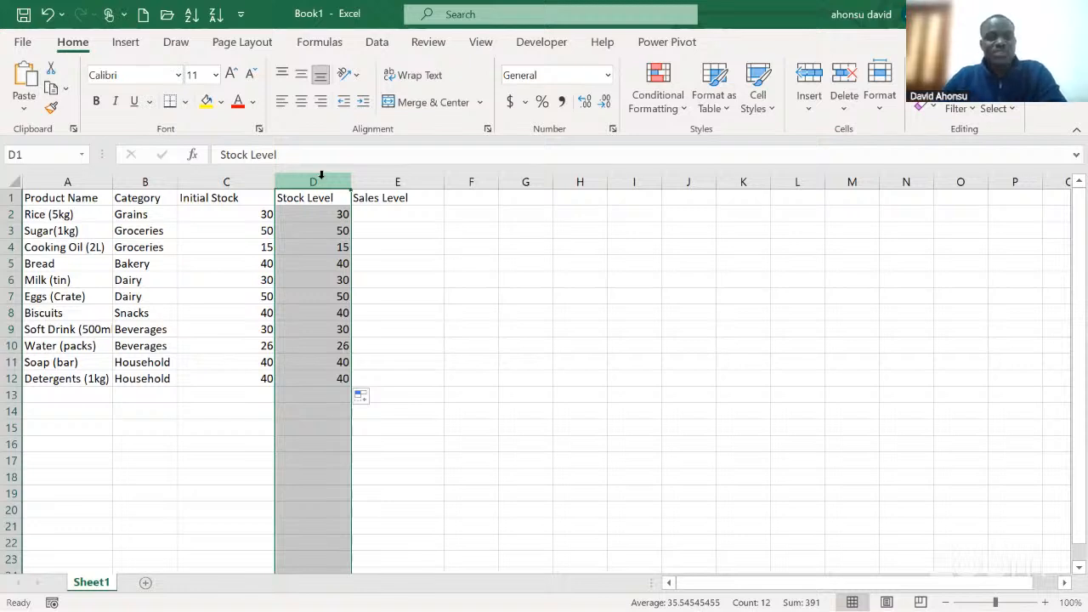
Step: Set up a Less Than highlight rule with a threshold of 10 for the stock levels in D2 through D12
left_click(326, 211)
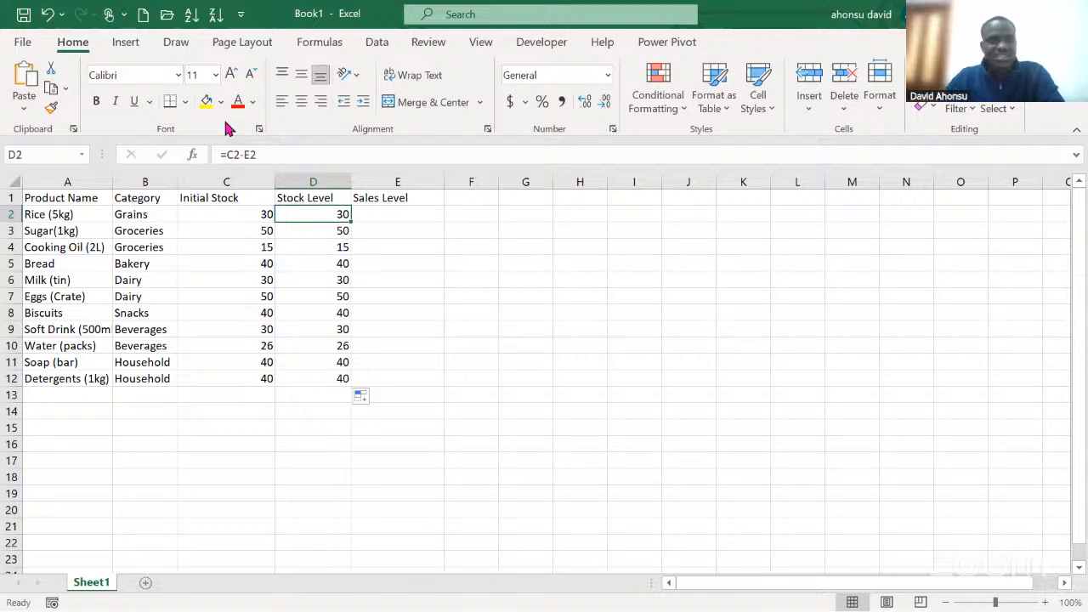
left_click(127, 44)
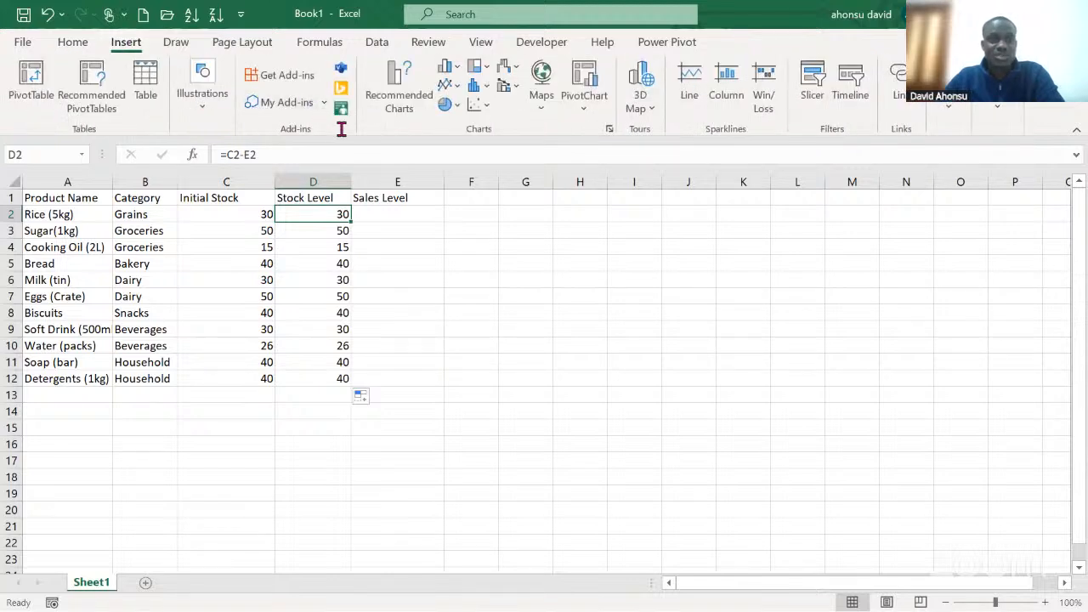
left_click(71, 44)
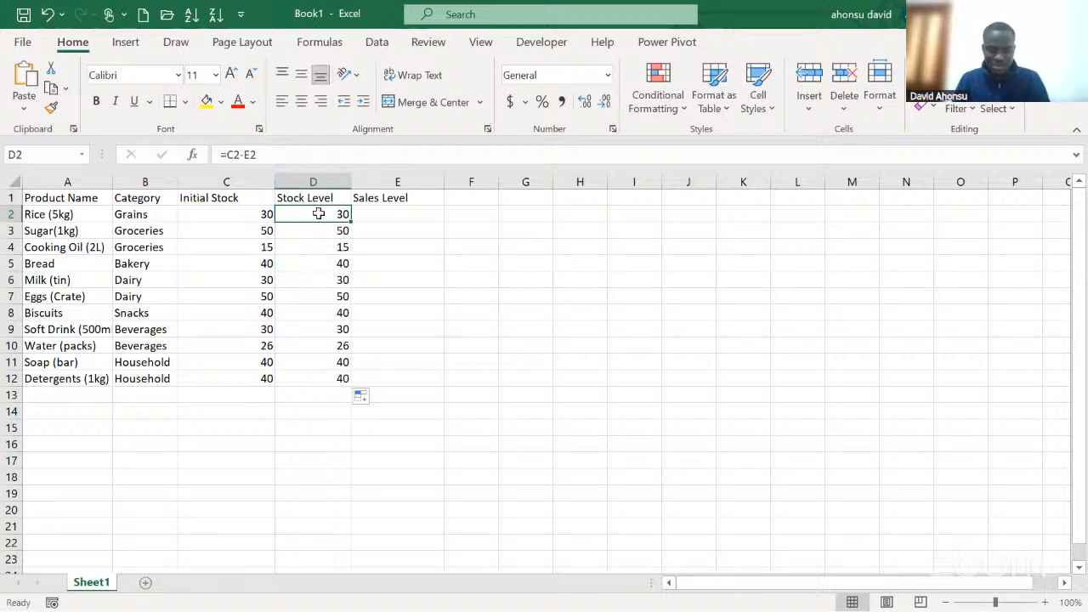
key("shift+Down")
key("shift+Down")
key("shift+Down")
key("shift+Down")
key("shift+Down")
key("shift+Down")
key("shift+Down")
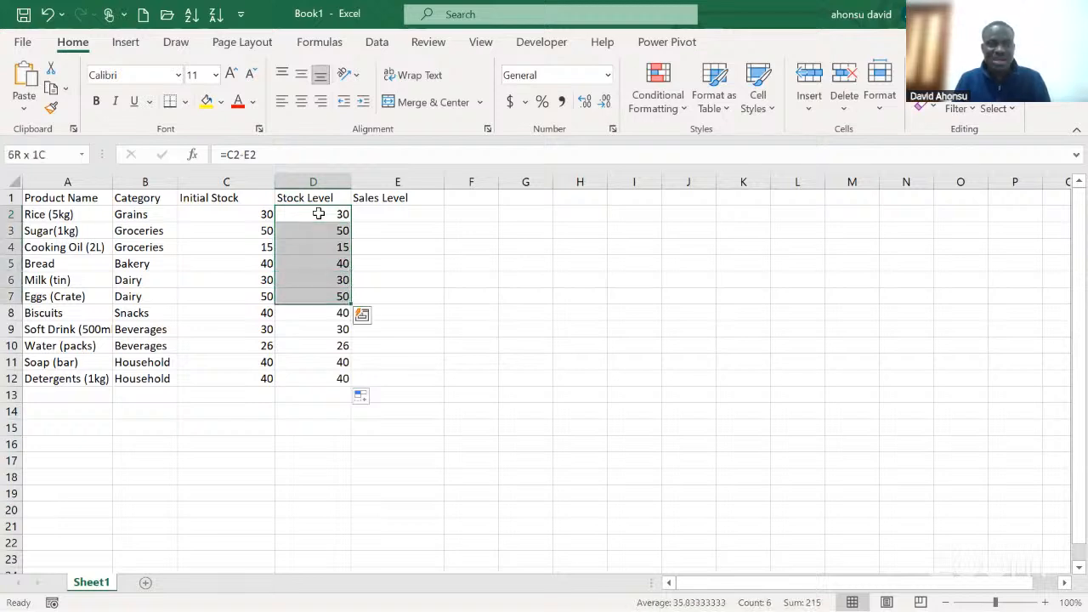
key("shift+Down")
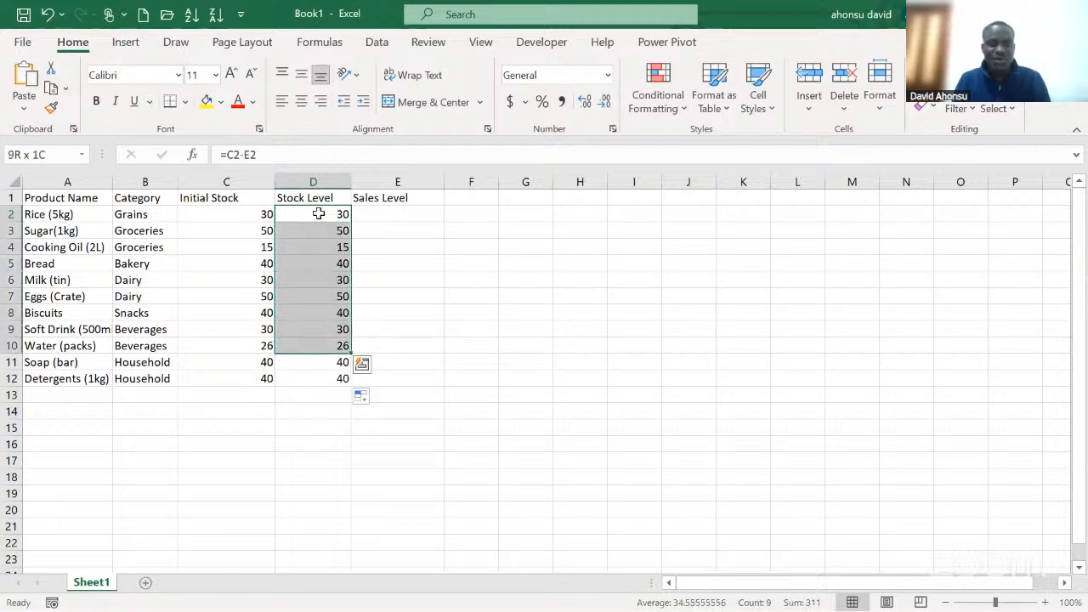
key("shift+Down")
key("shift+Down")
key("shift+Down")
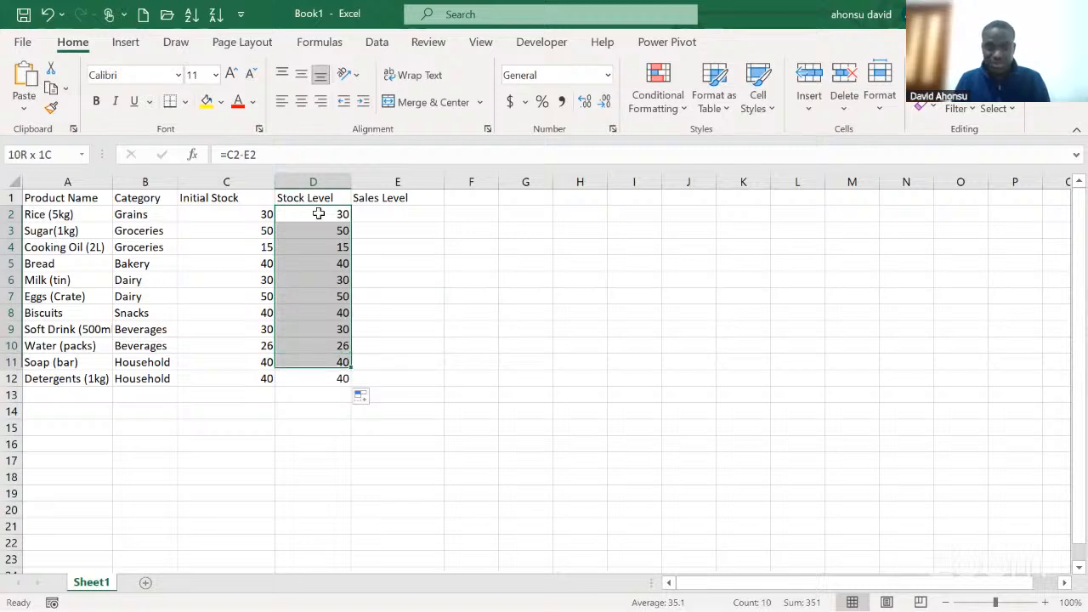
key("shift+Up")
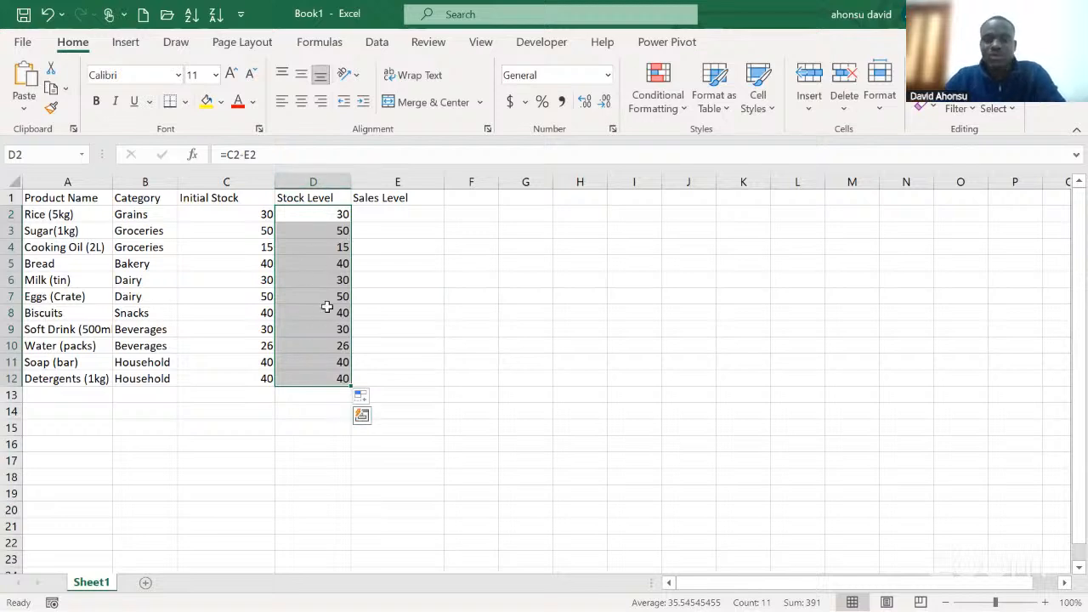
left_click(665, 108)
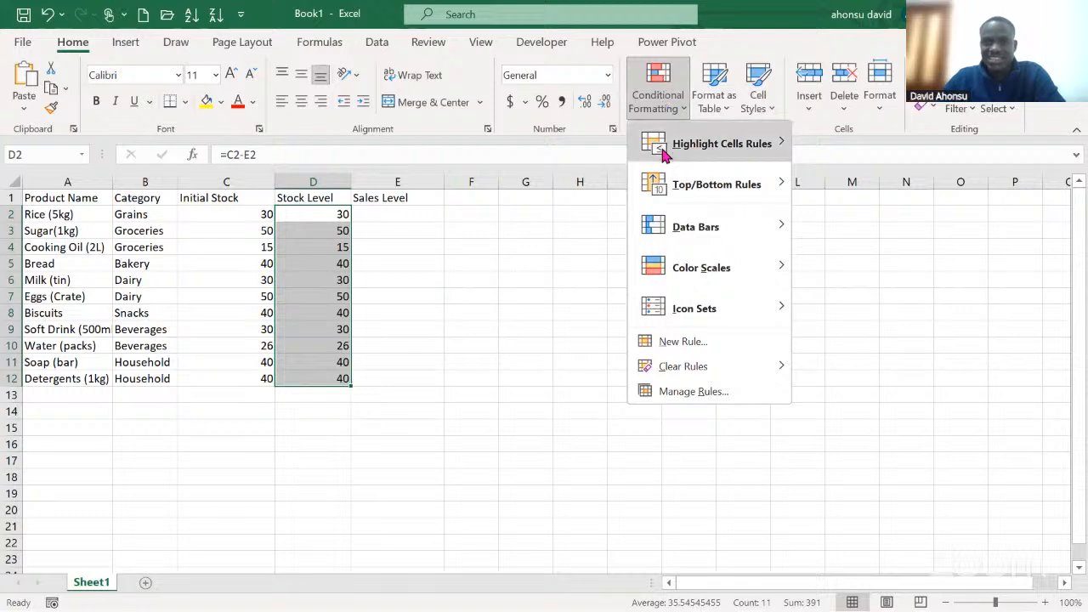
mouse_move(668, 152)
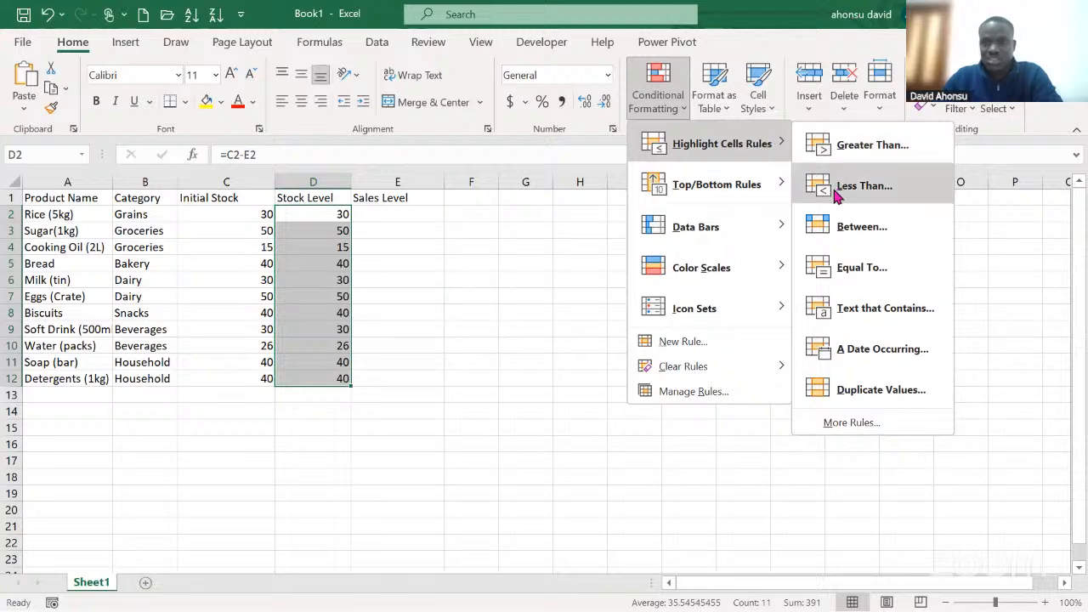
left_click(863, 185)
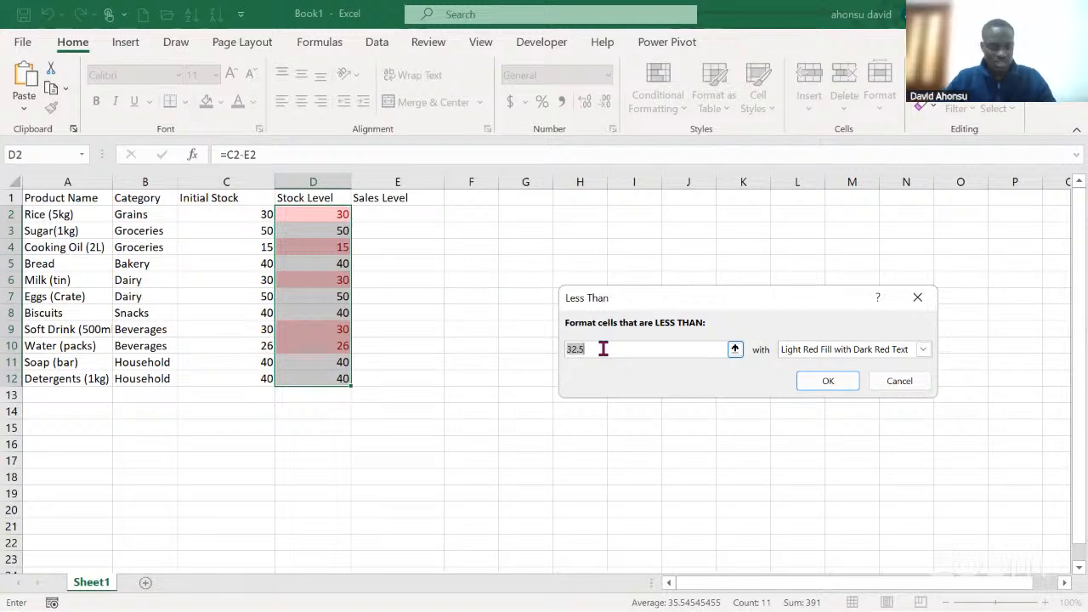
key("BackSpace")
type("10")
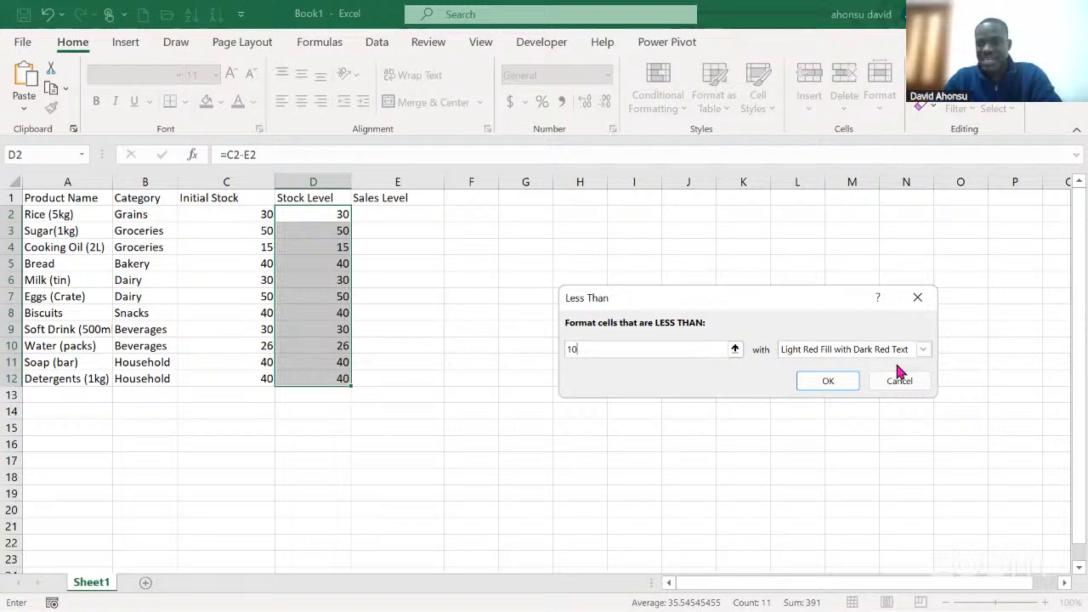
Step: Give the Less Than rule a custom format with a bright red fill and apply it to the stock levels
left_click(923, 350)
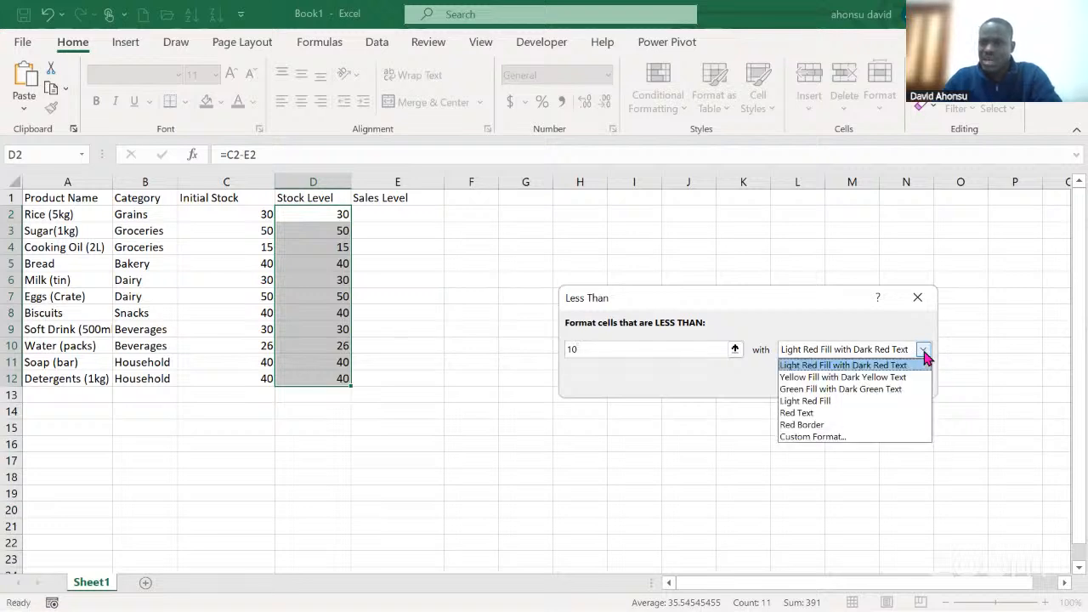
left_click(923, 352)
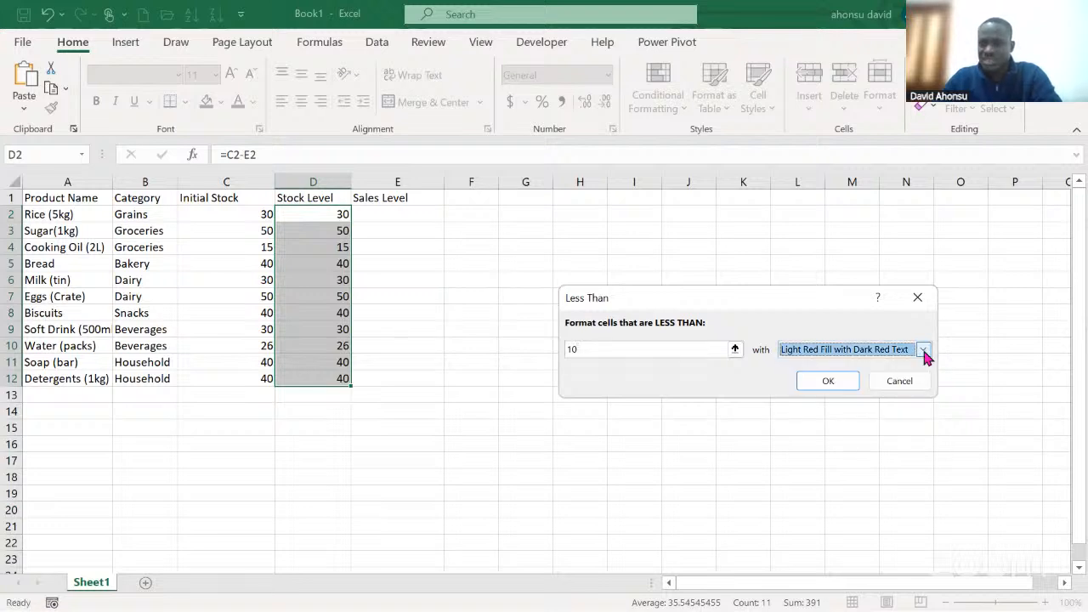
left_click(922, 350)
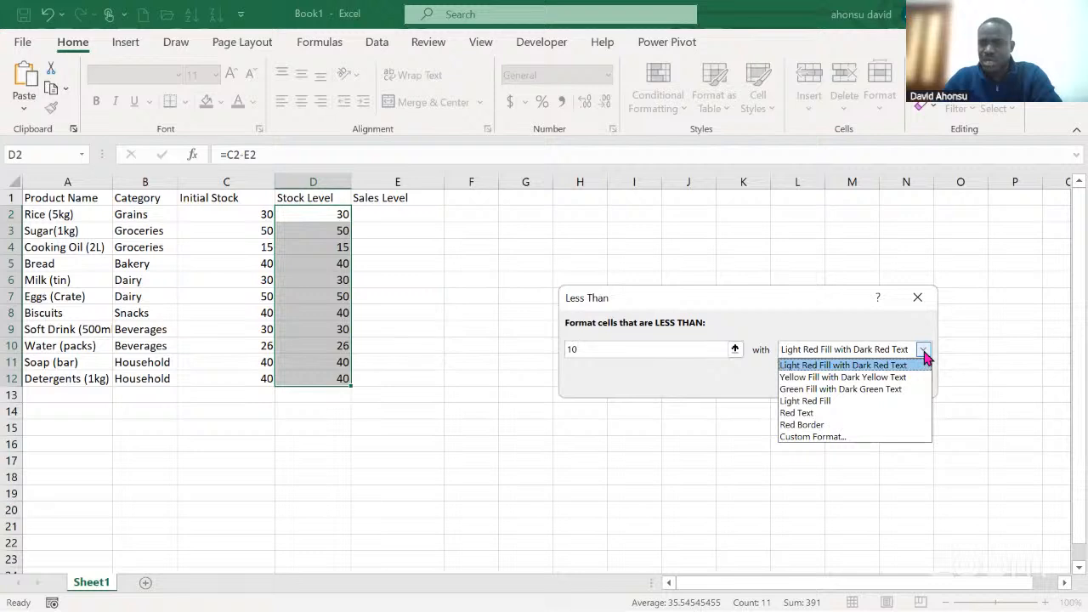
left_click(817, 436)
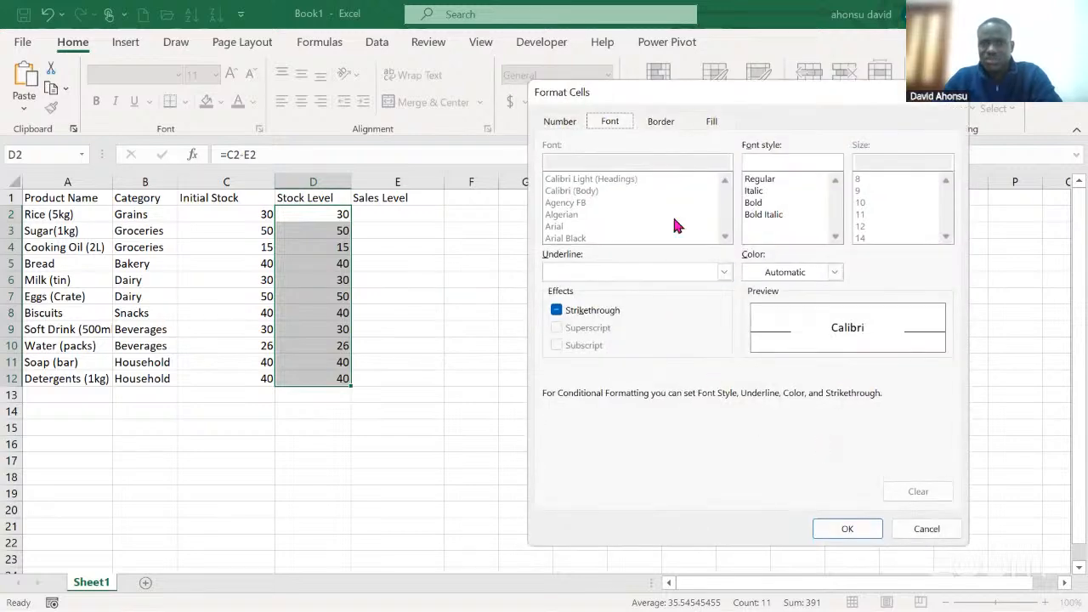
left_click(710, 122)
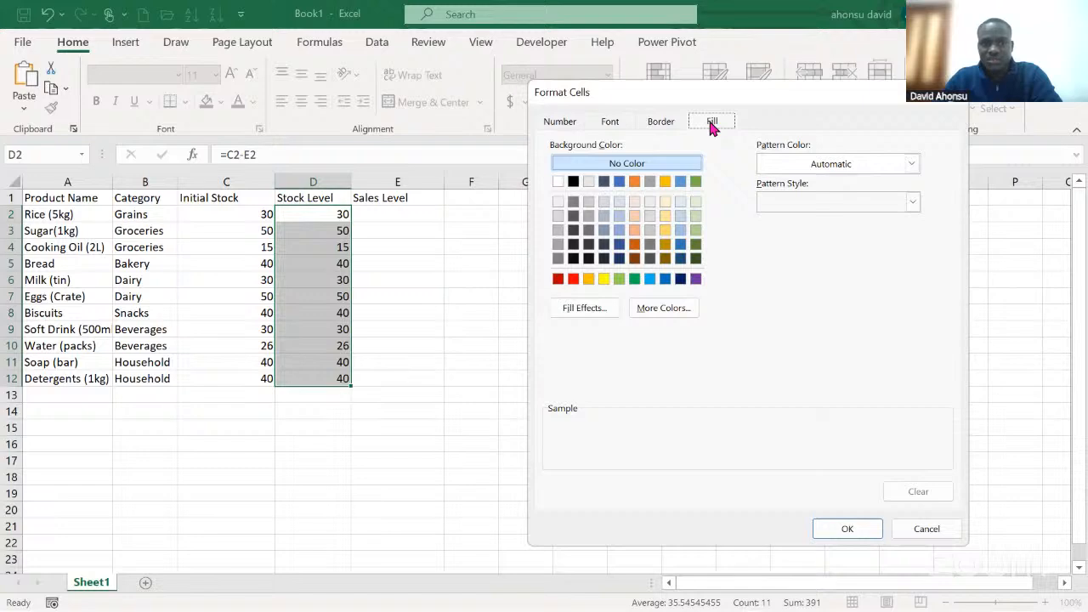
left_click(573, 279)
left_click(831, 529)
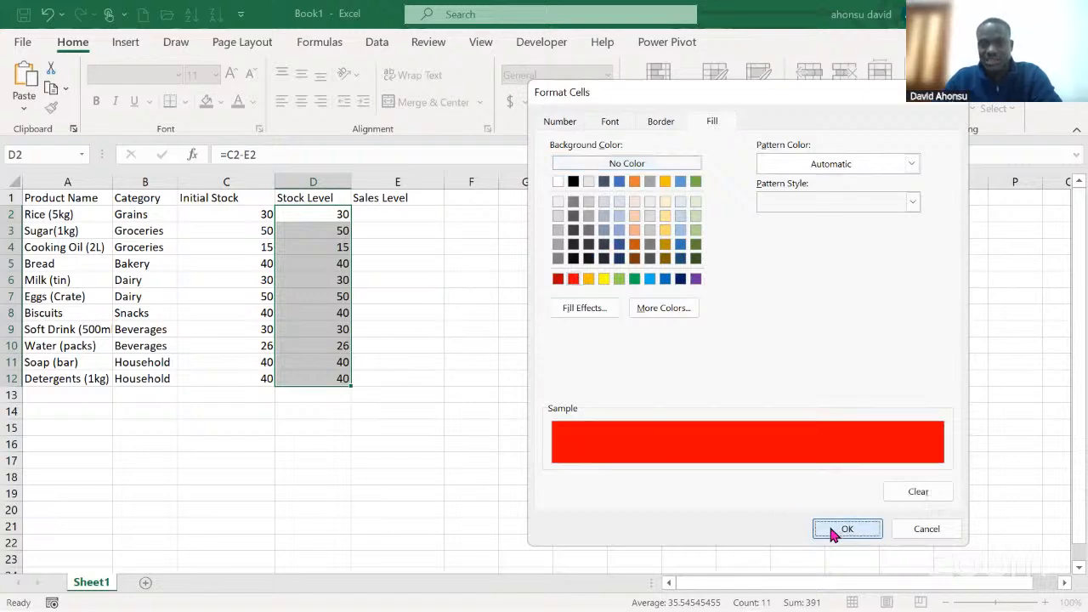
left_click(835, 384)
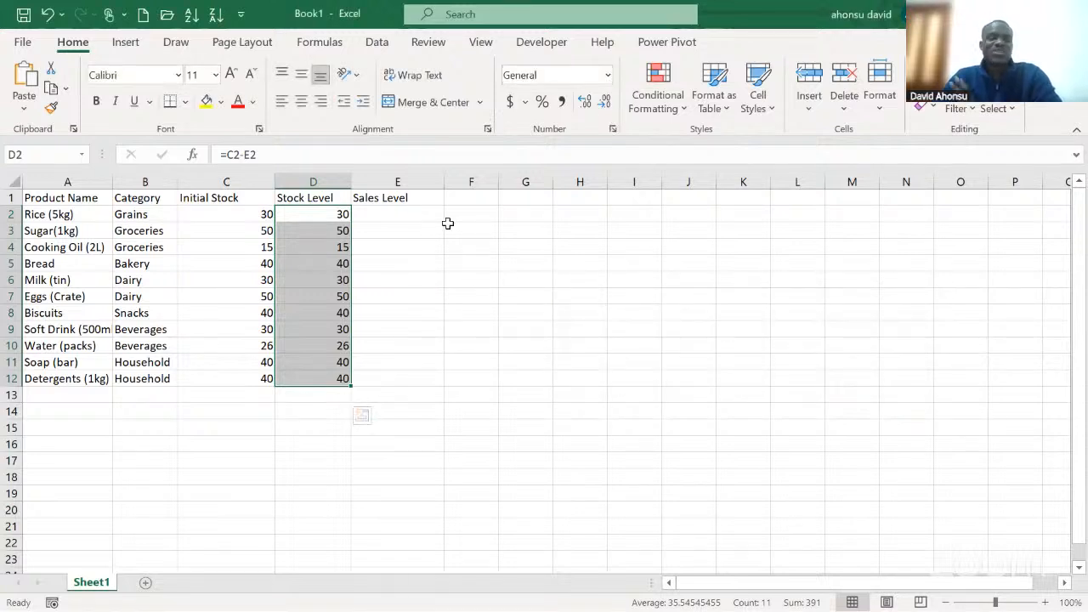
Step: Enter 21 as the rice's sales level in cell E2 and check the recalculated stock level
left_click(417, 217)
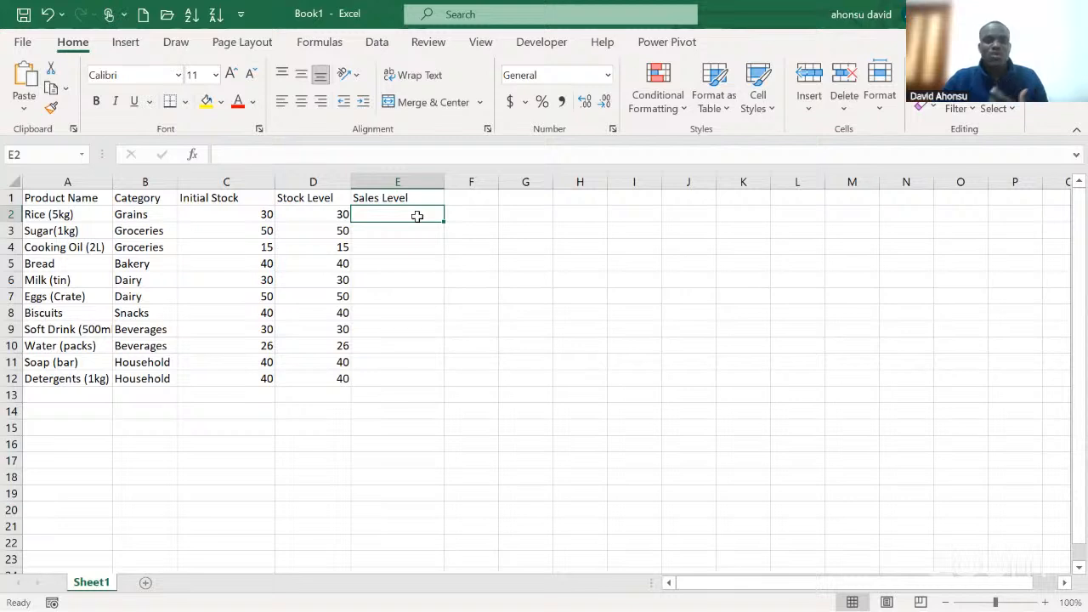
left_click(328, 214)
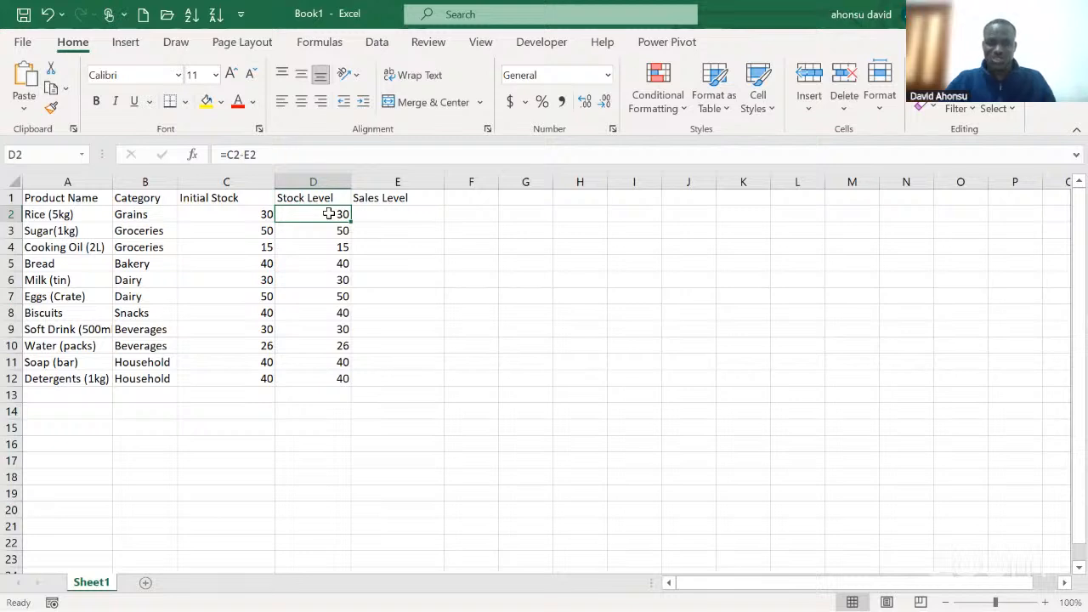
left_click(408, 214)
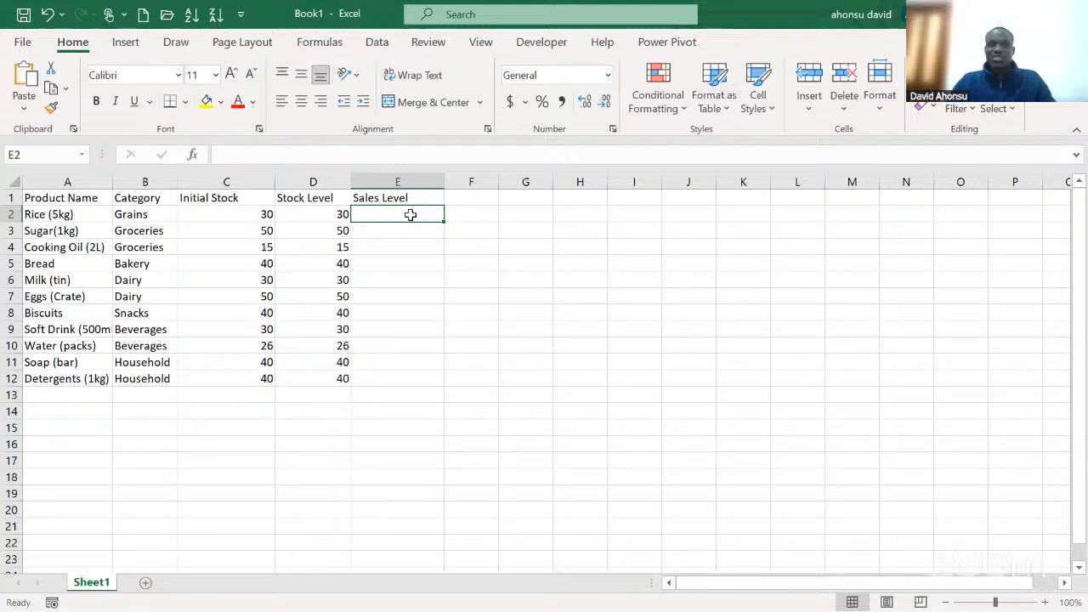
type("21")
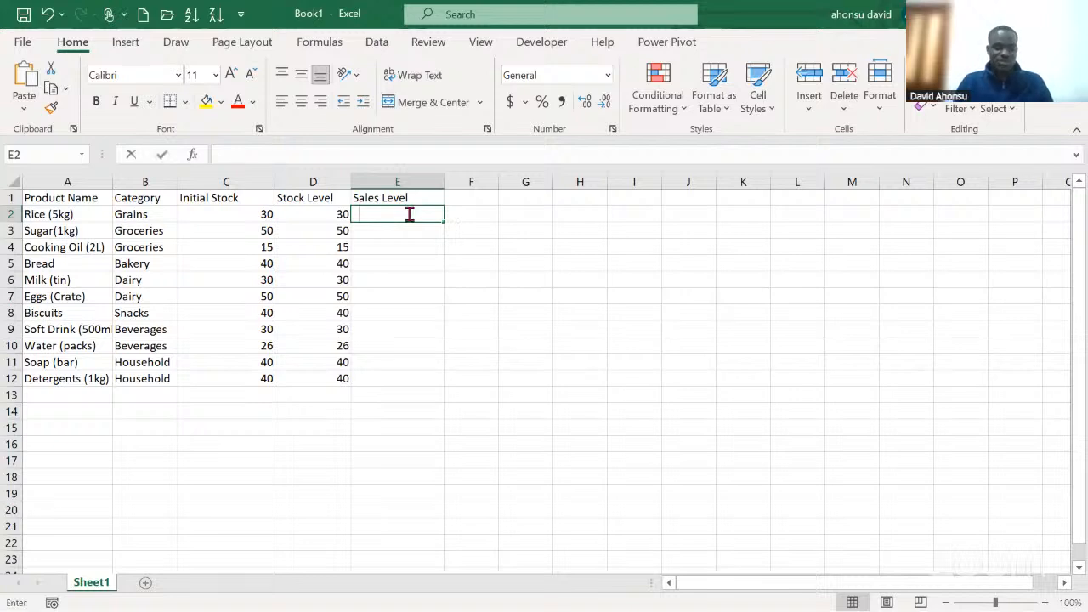
key("Return")
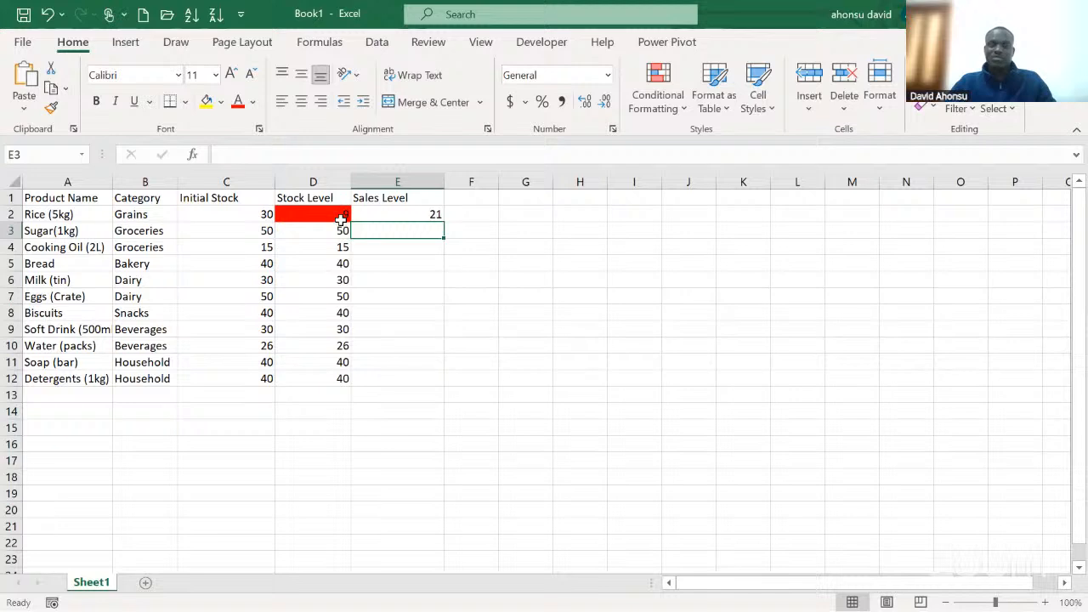
left_click(341, 215)
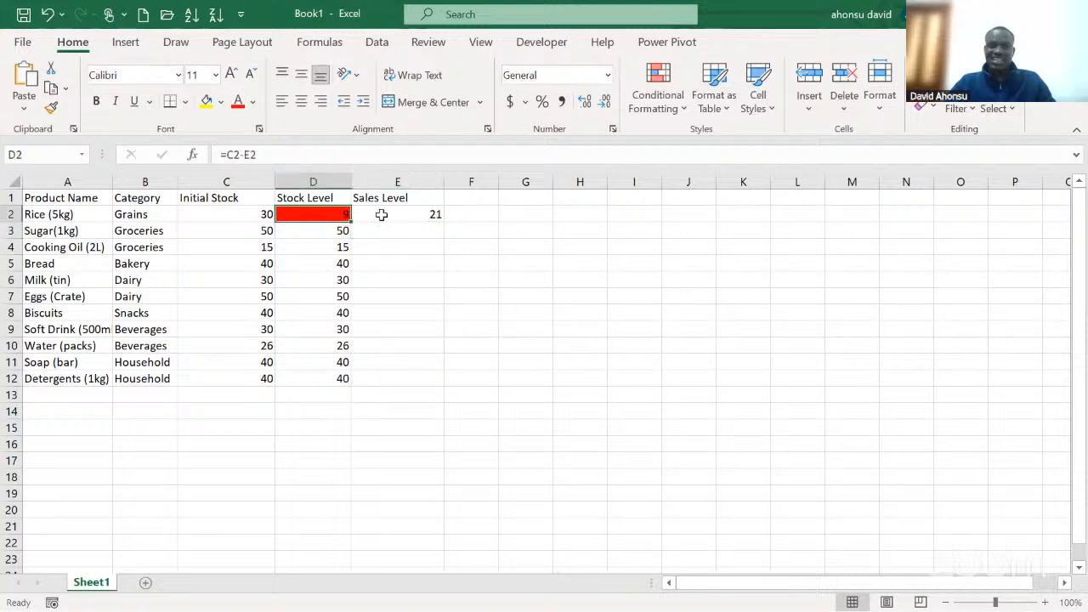
left_click(421, 217)
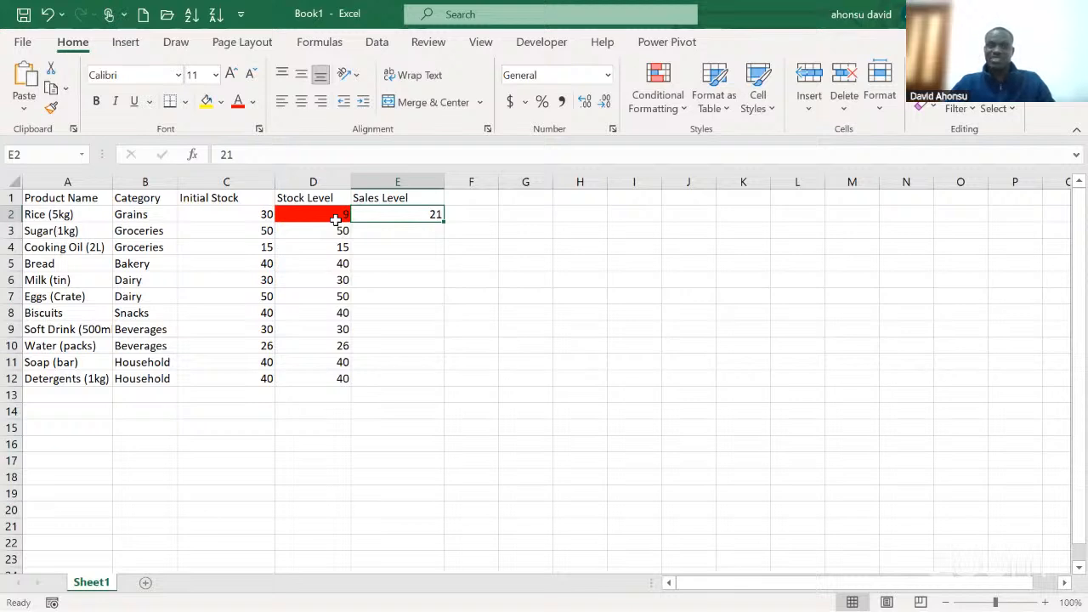
Step: Enter the sales levels 40 for sugar, 6 for cooking oil and 35 for bread in cells E3 through E5
left_click(387, 232)
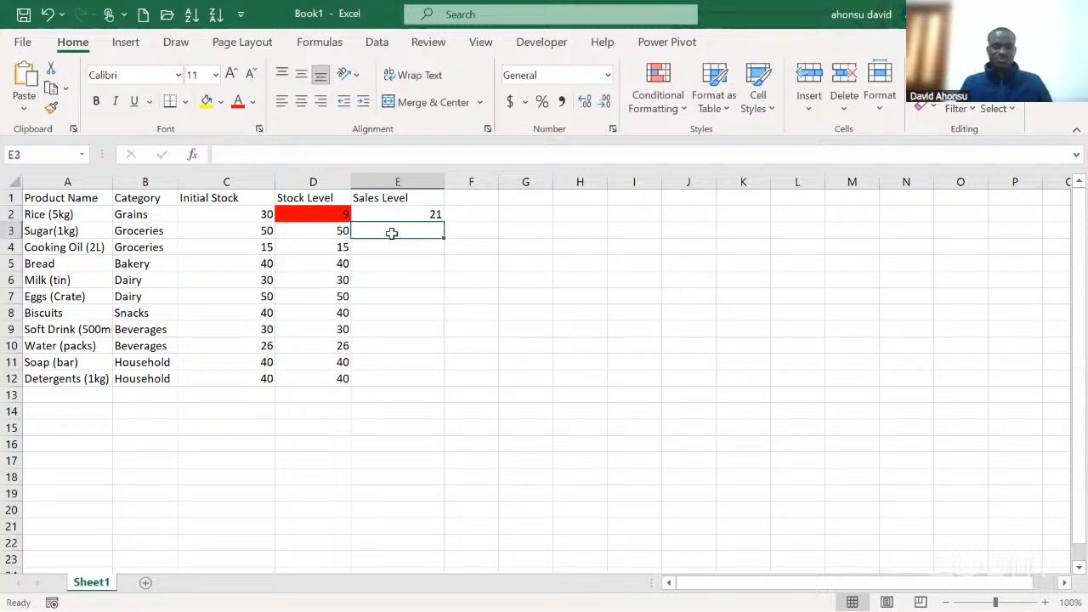
type("40")
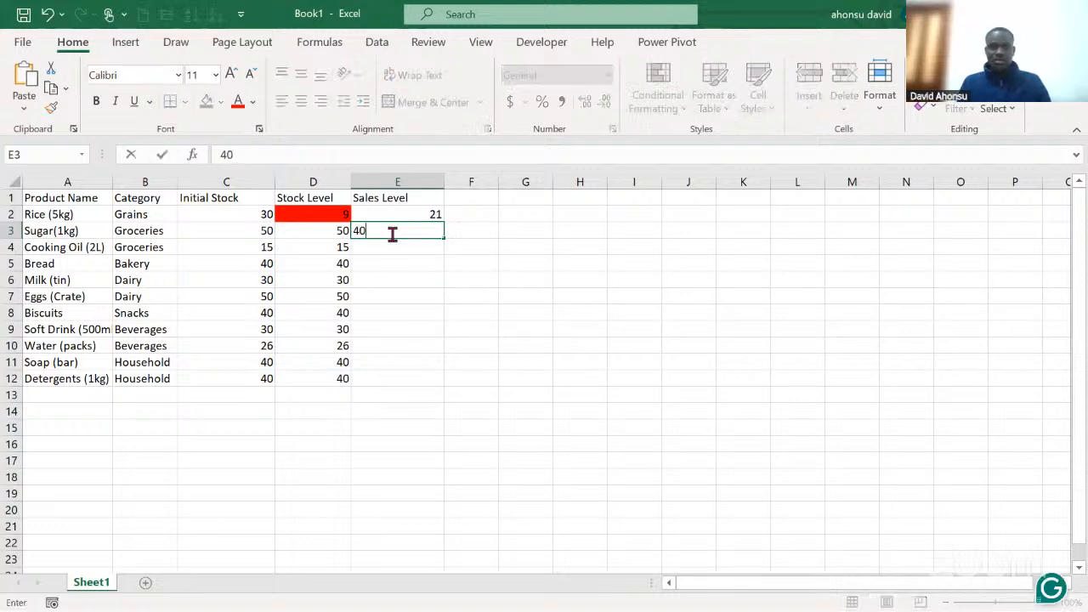
key("Return")
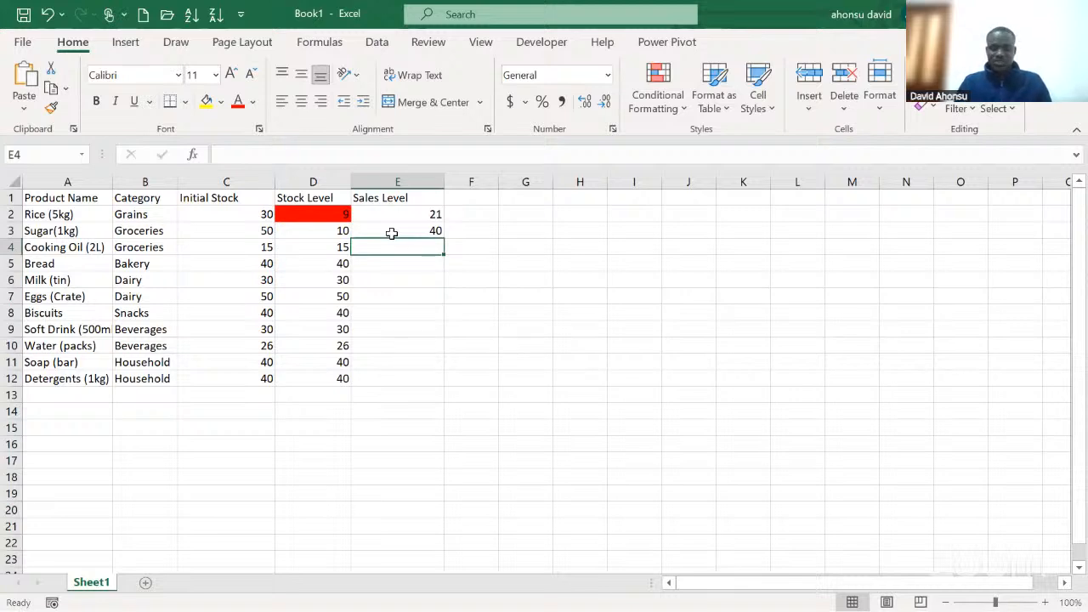
type("6")
key("Return")
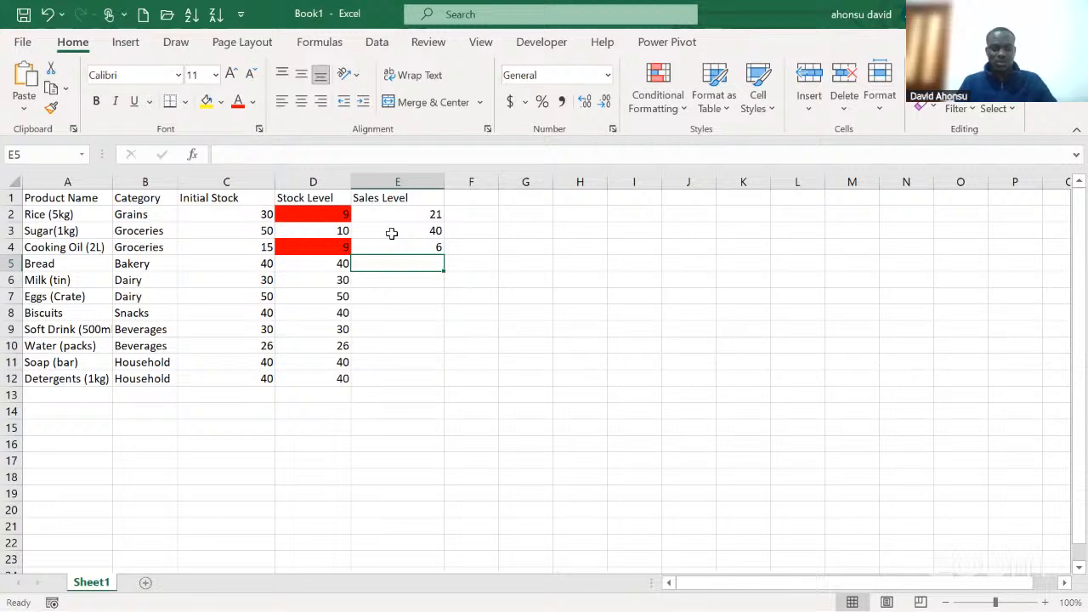
type("35")
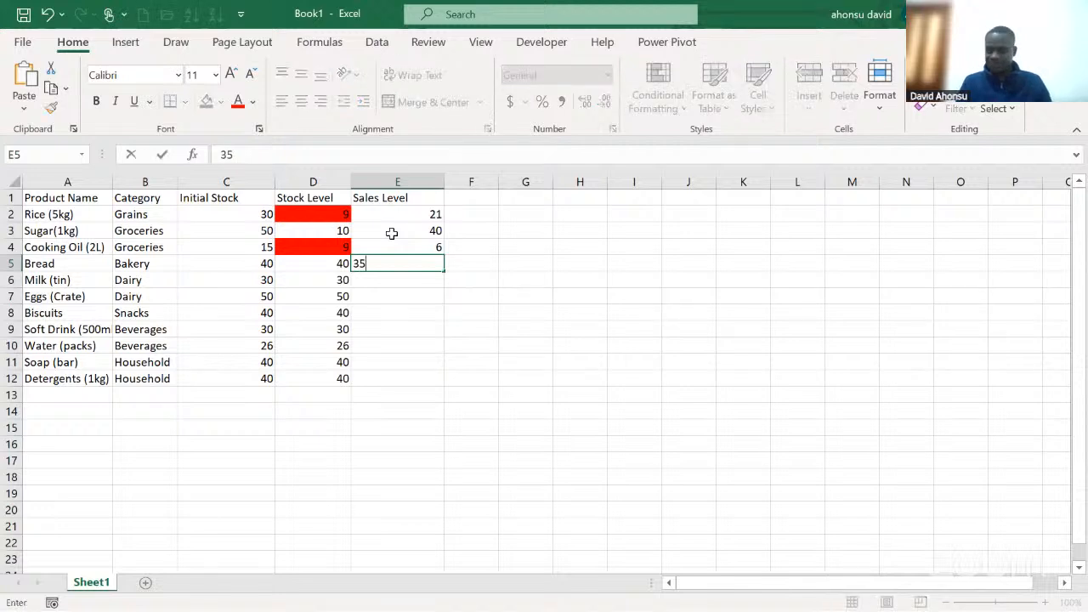
key("Return")
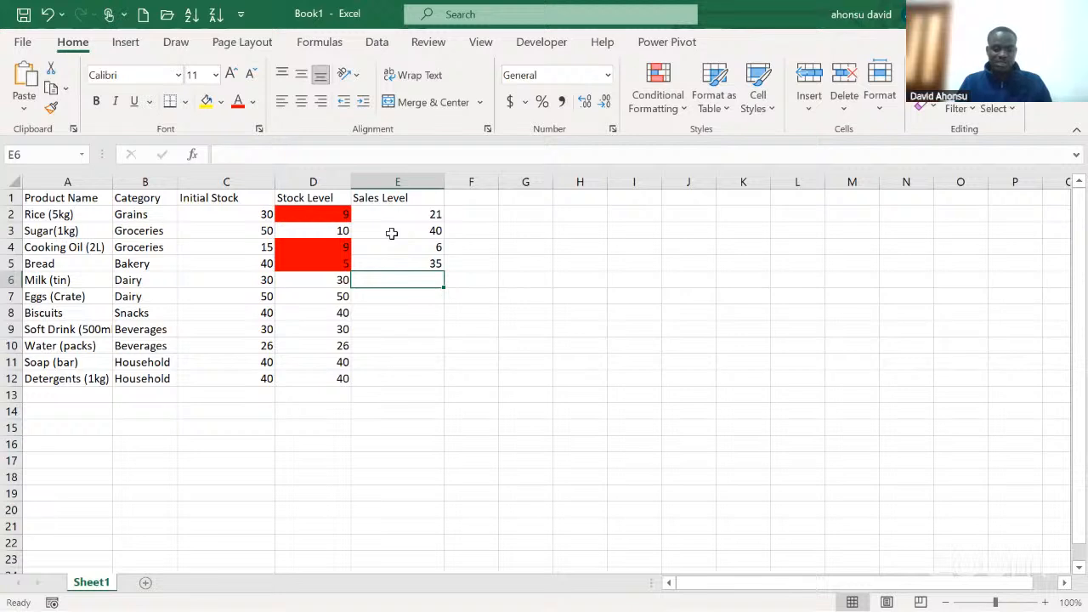
Step: Enter the sales levels 23 for milk, 40 for eggs and 35 for biscuits in cells E6 through E8
type("23")
key("Return")
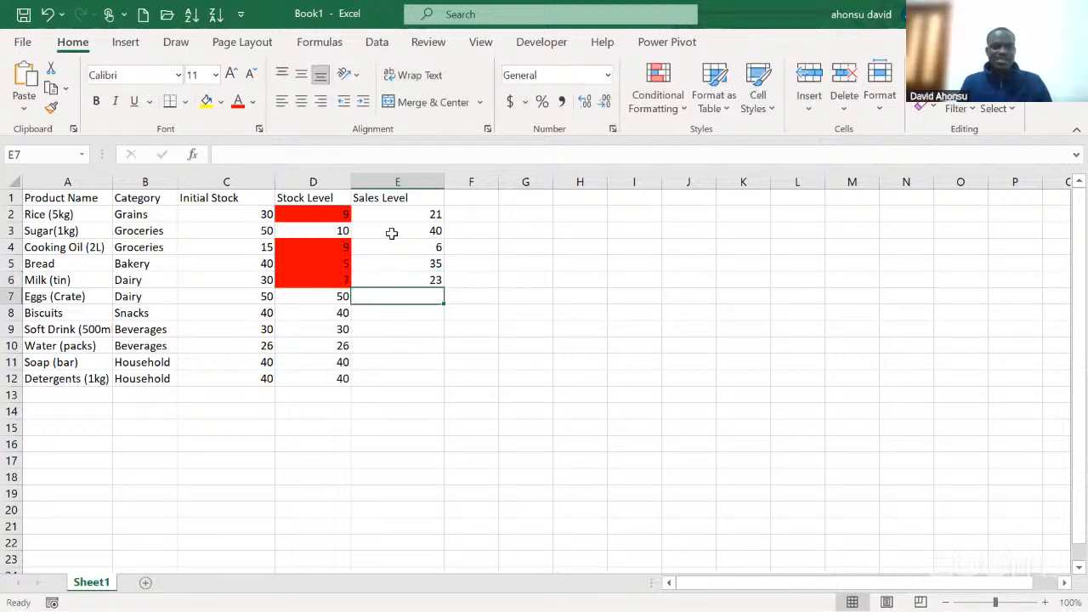
type("40")
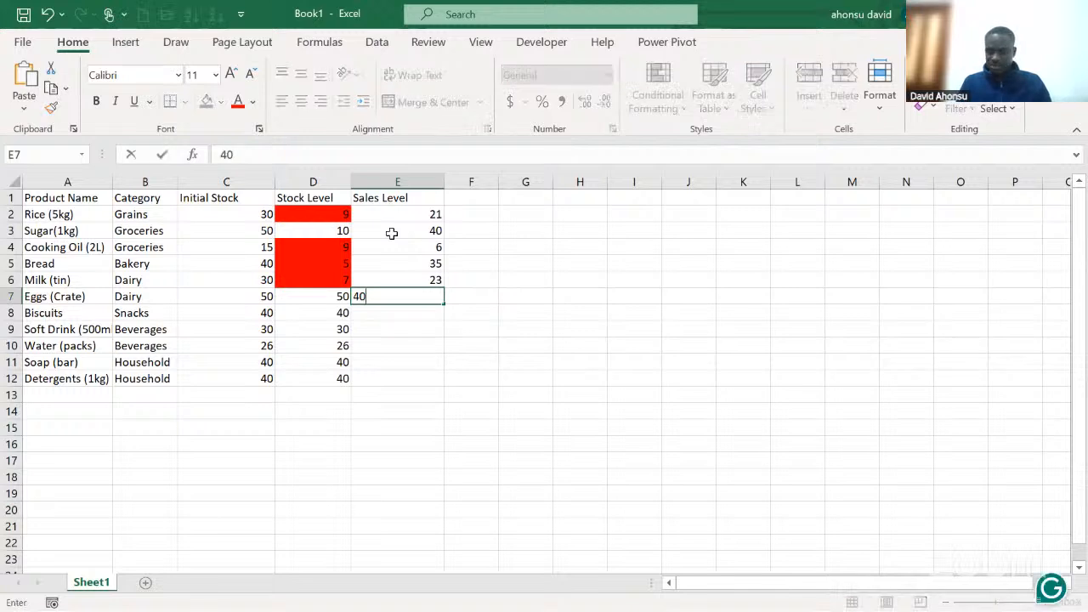
key("Return")
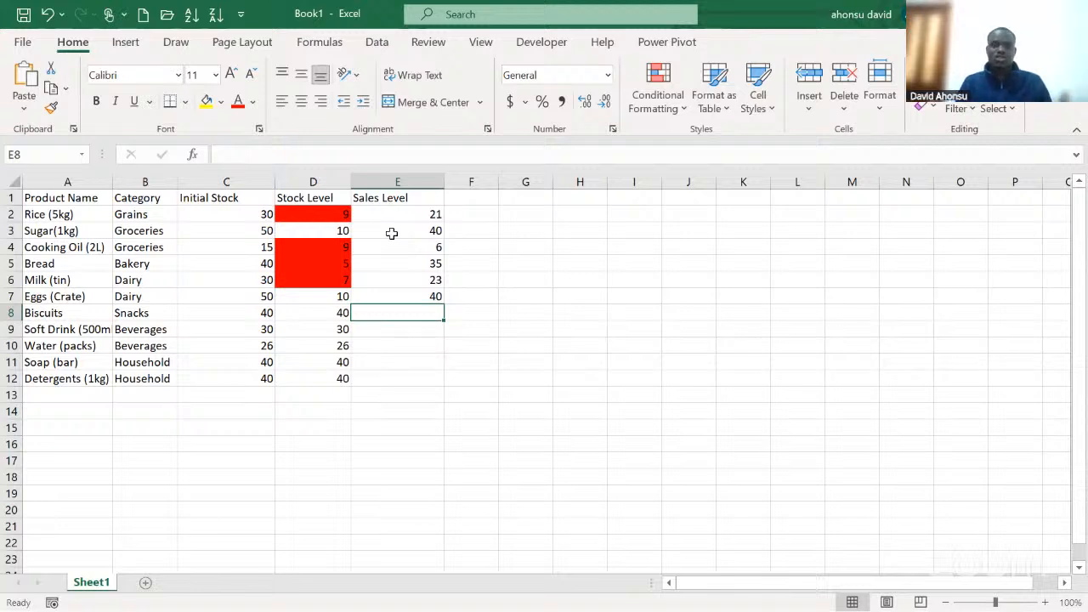
type("35")
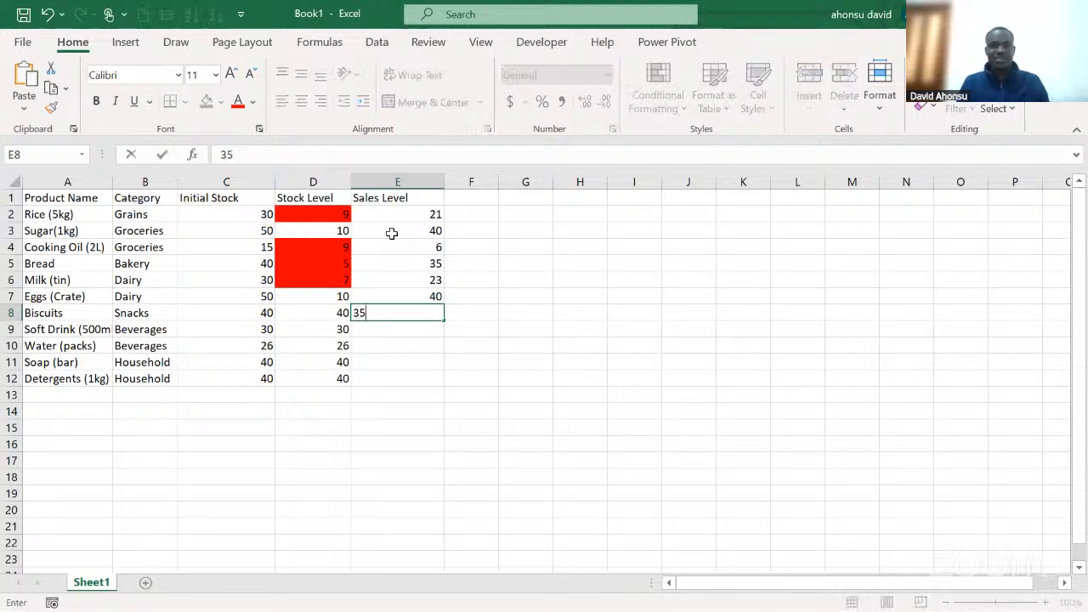
key("Return")
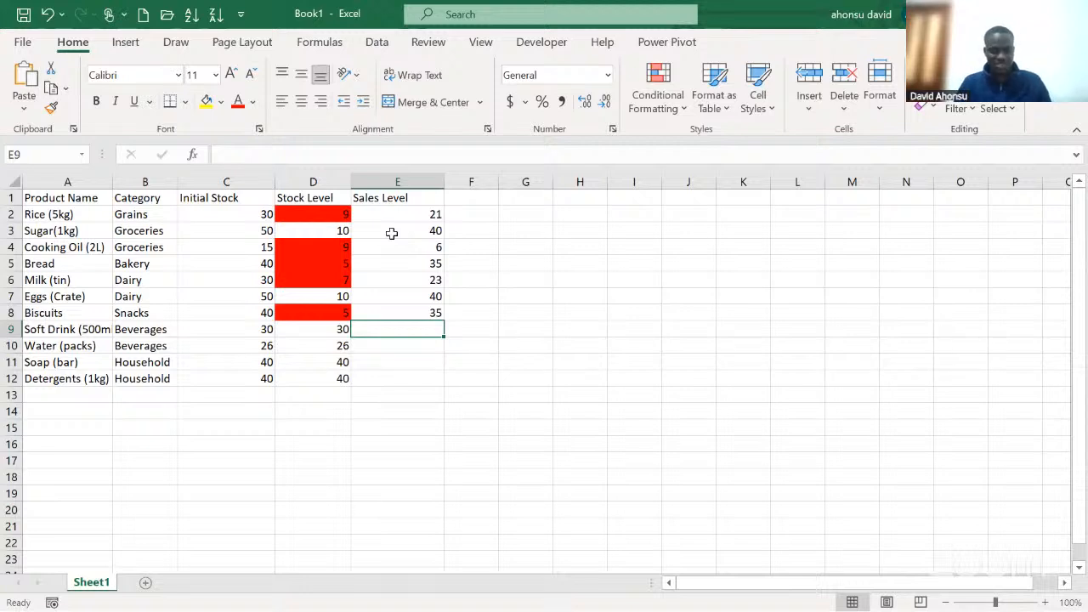
Step: Enter the sales levels 23 for soft drink, 20 for water, 20 for soap and 23 for detergents in cells E9 through E12
type("23")
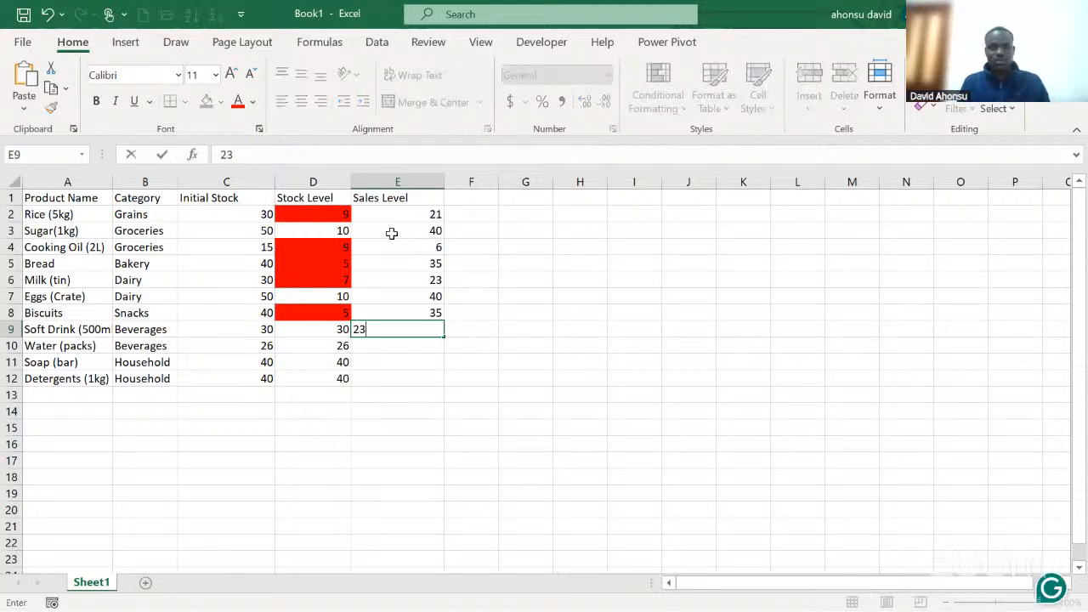
key("Return")
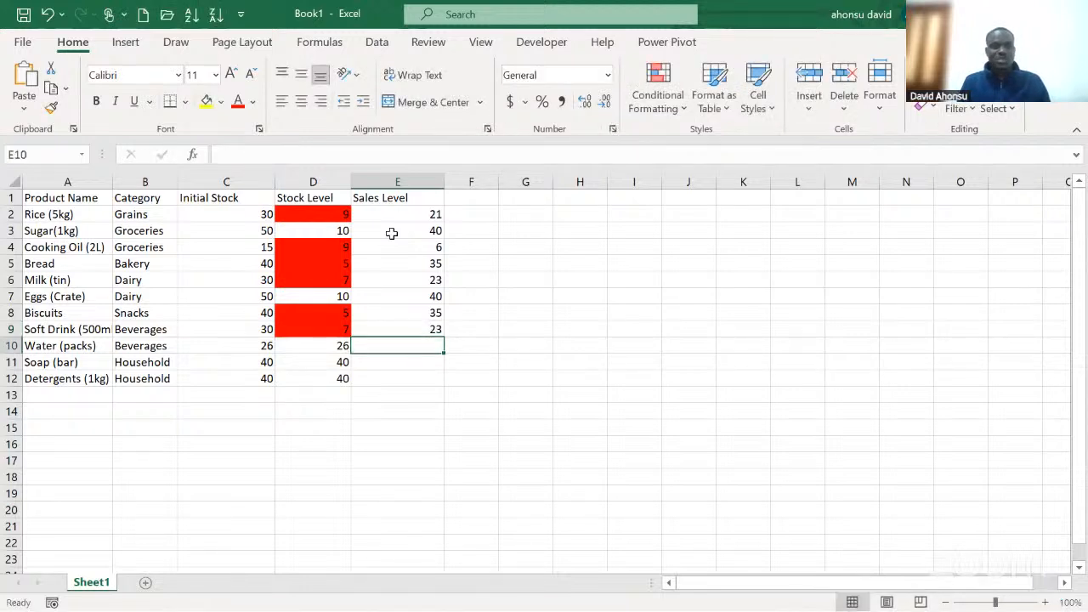
type("20")
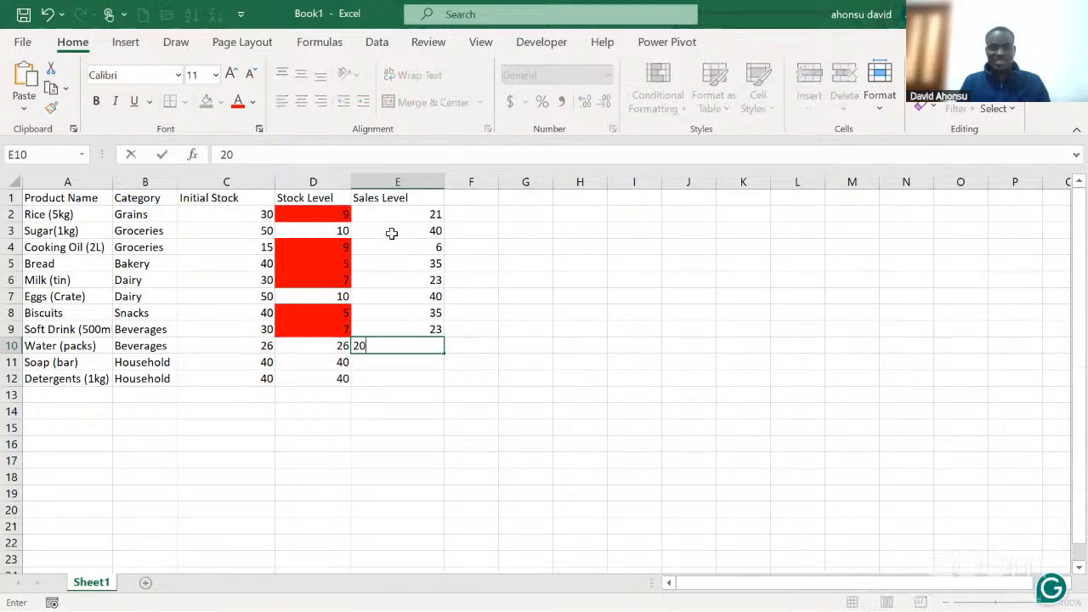
key("Return")
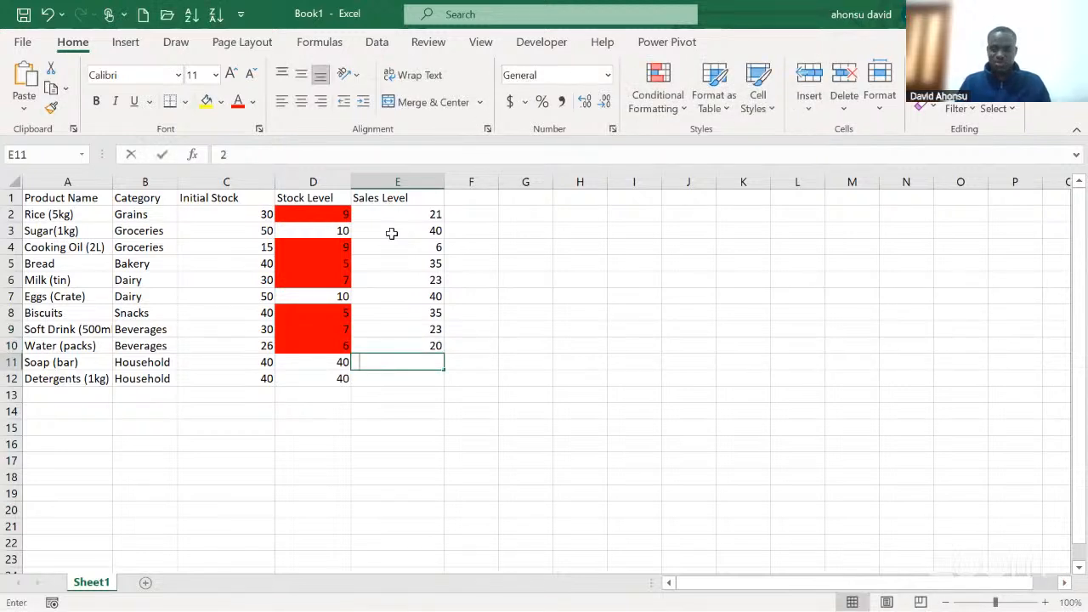
type("20")
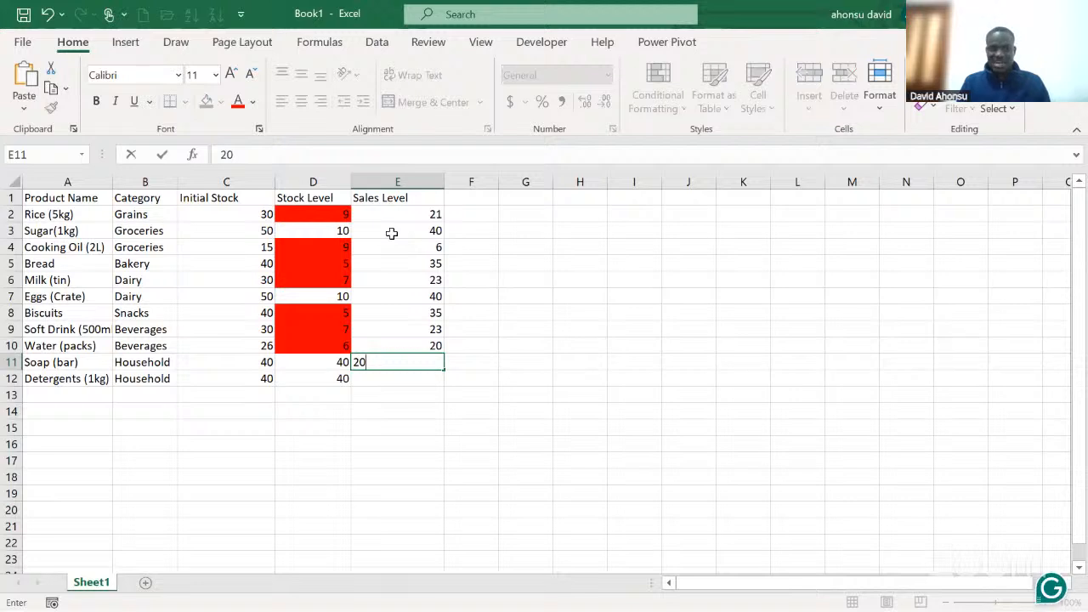
key("Left")
key("Right")
key("Return")
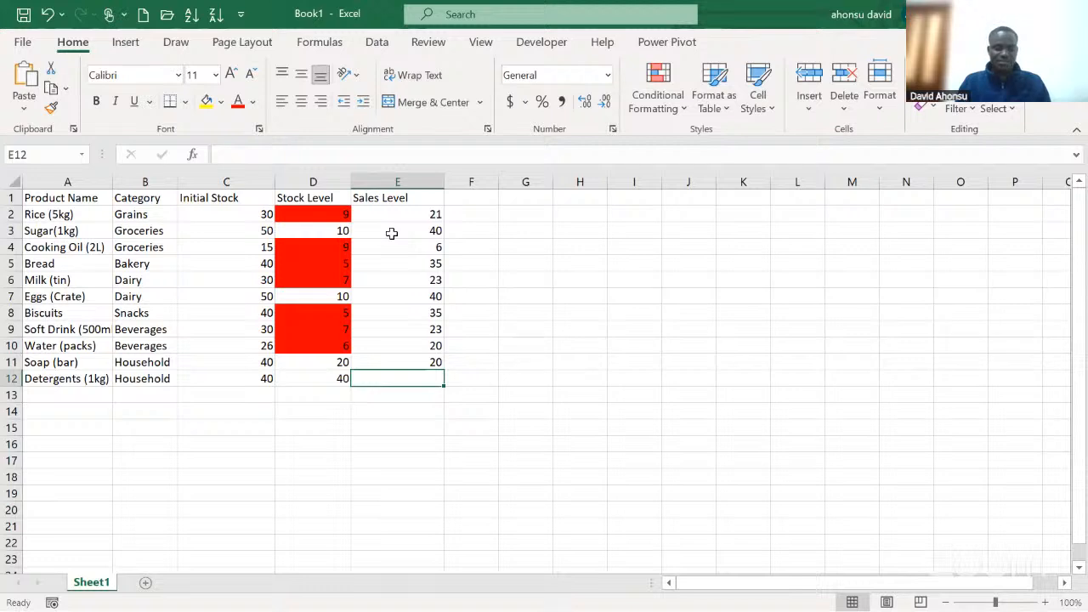
type("23")
key("Up")
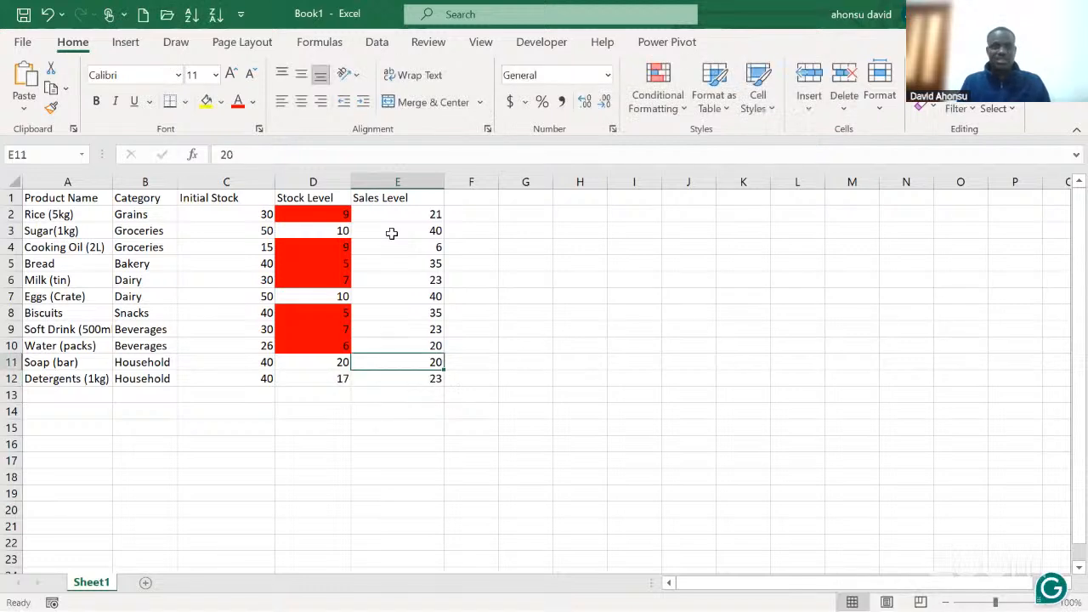
Step: Examine which stock levels in column D are highlighted, comparing them with the sales levels in column E
key("Up")
key("Up")
key("Up")
key("Up")
key("Up")
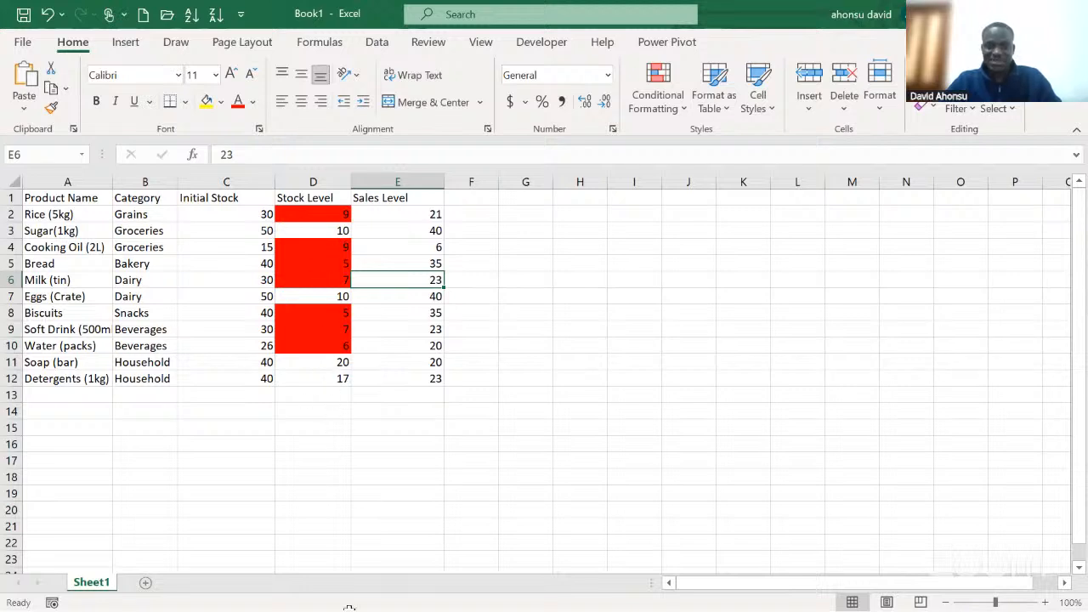
left_click(308, 365)
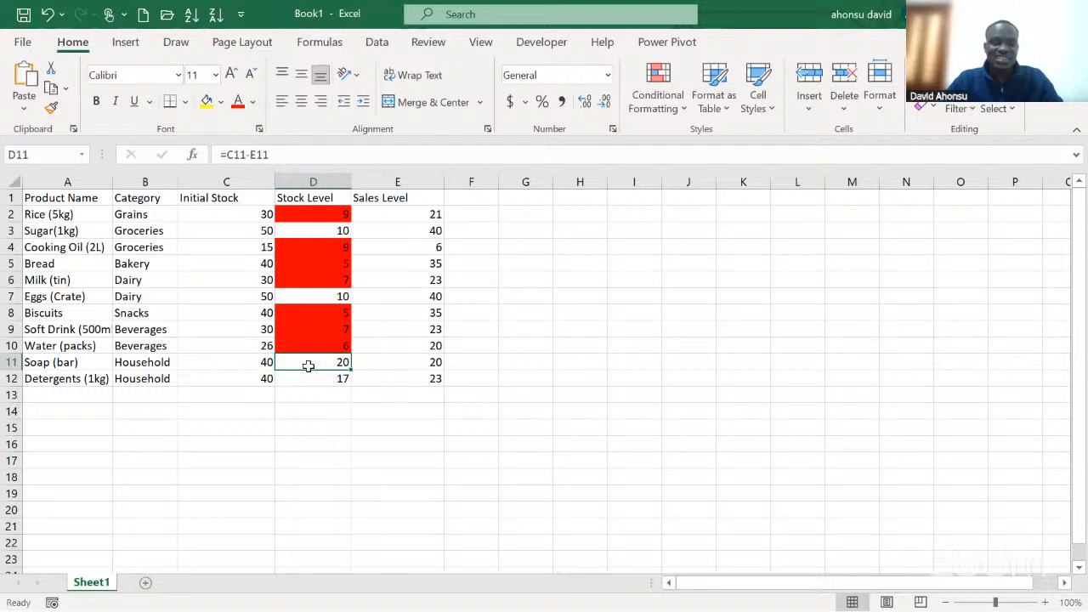
left_click(418, 346)
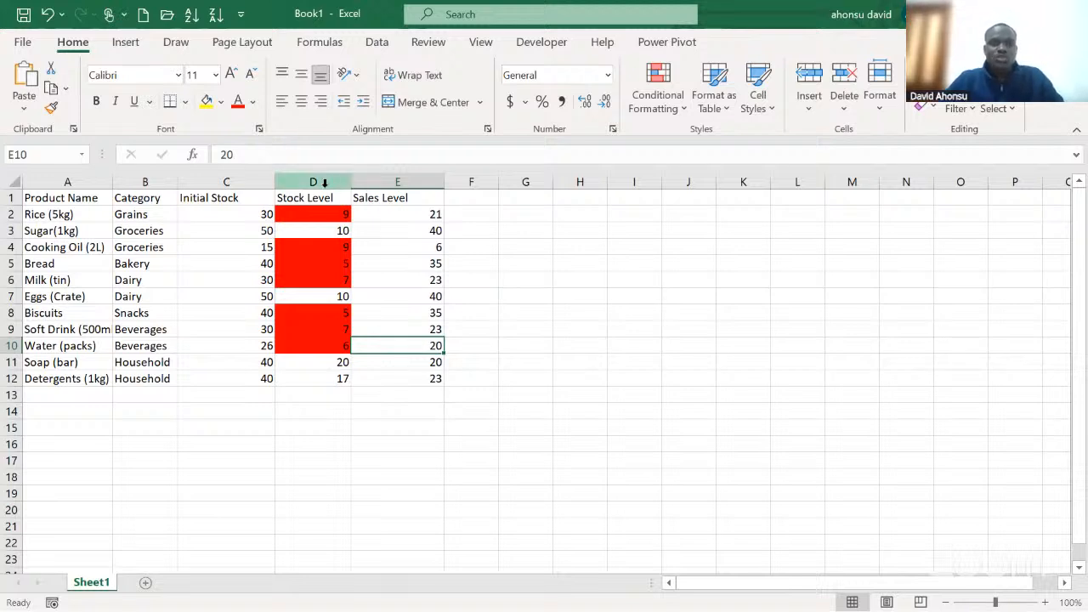
left_click(490, 307)
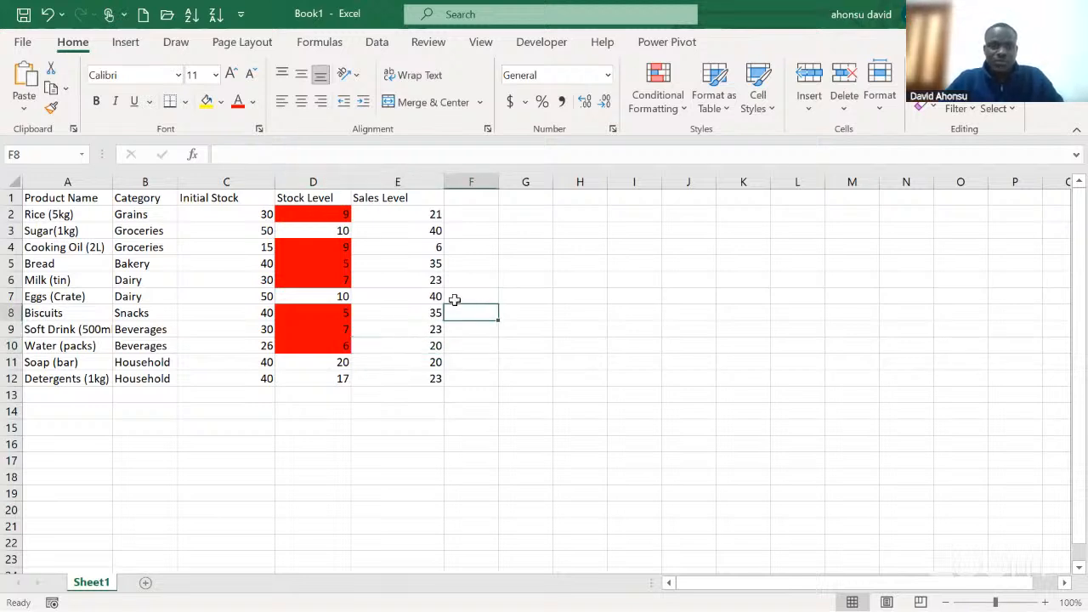
Step: Turn on filtering for the header row of the product inventory table
left_click(255, 267)
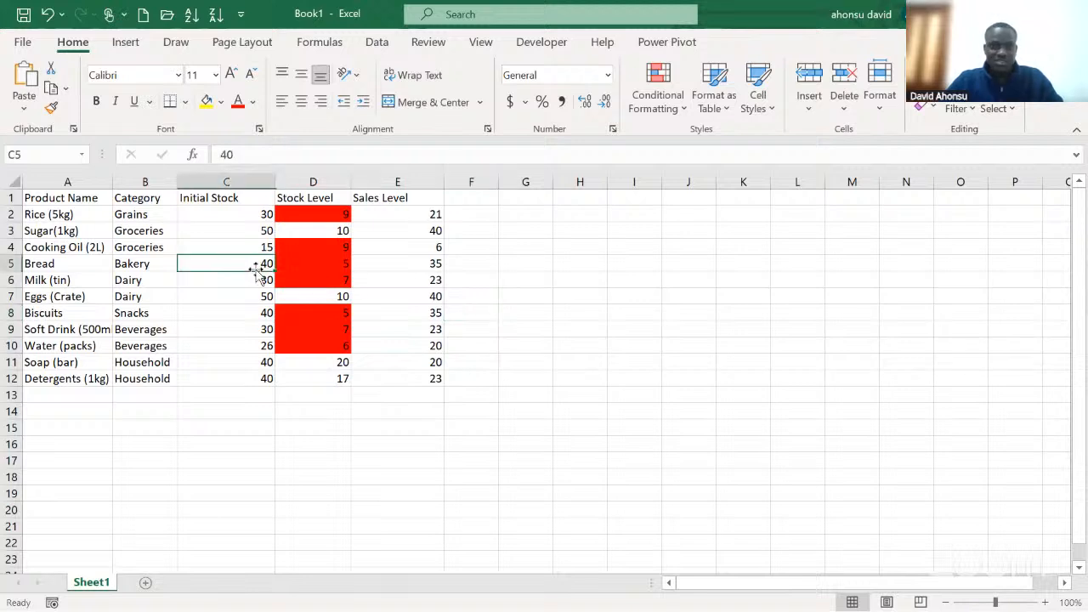
left_click(377, 44)
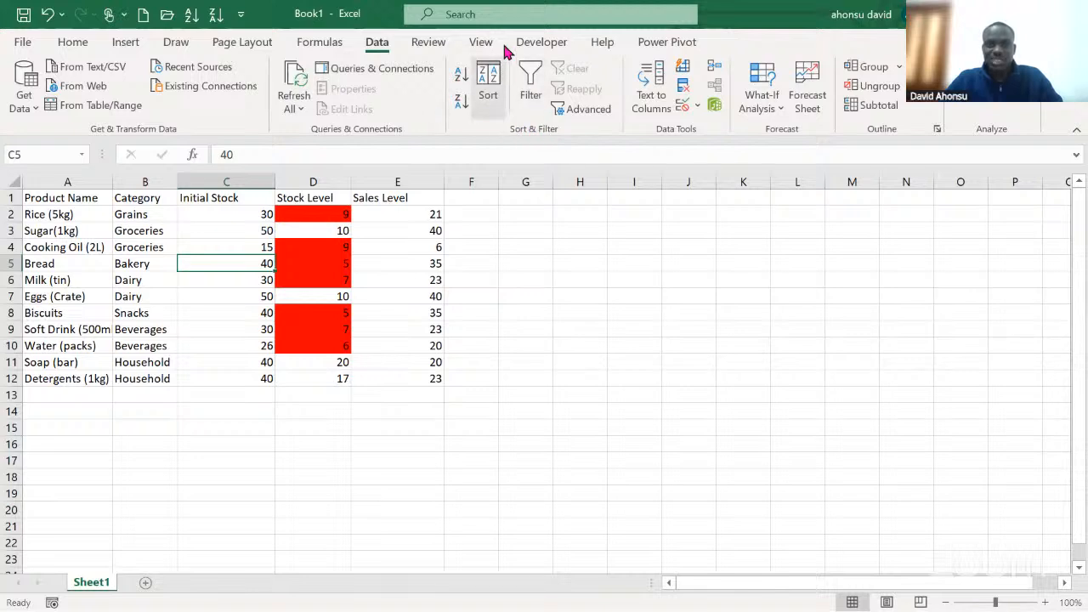
left_click(530, 85)
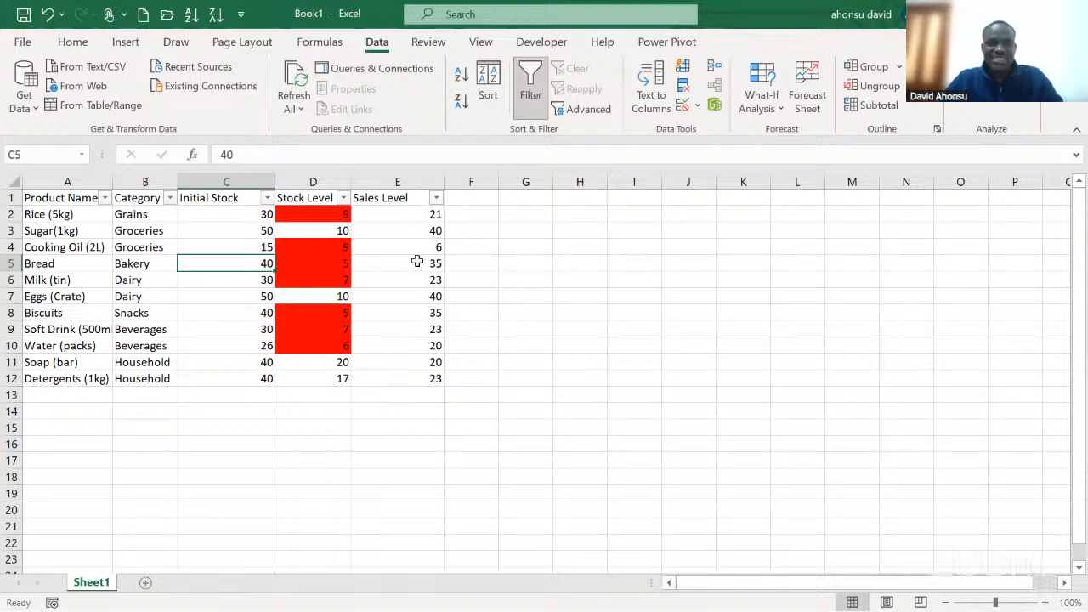
left_click(438, 199)
mouse_move(396, 357)
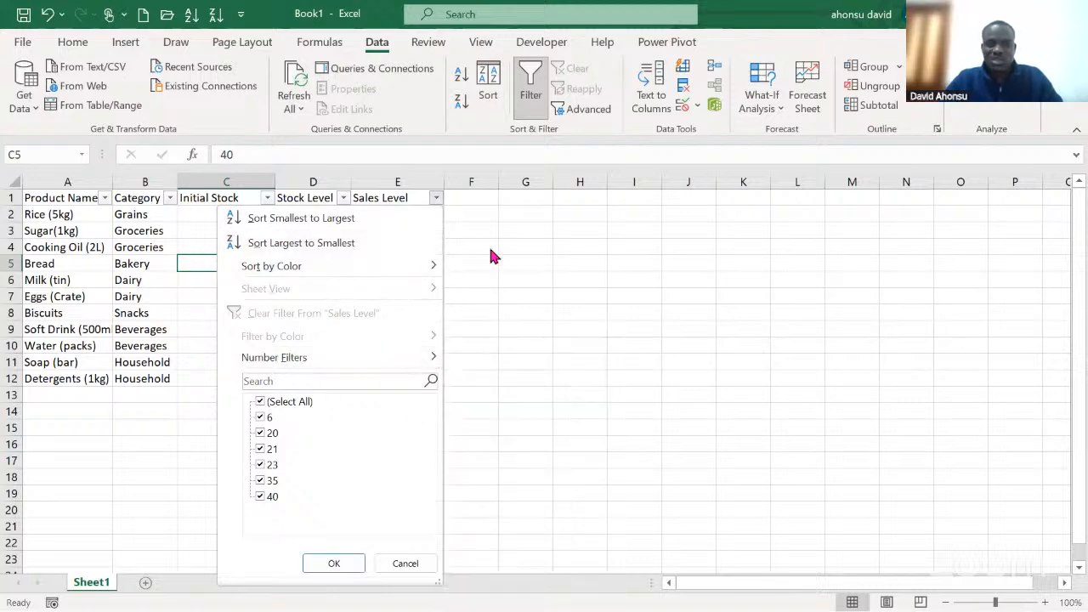
left_click(512, 227)
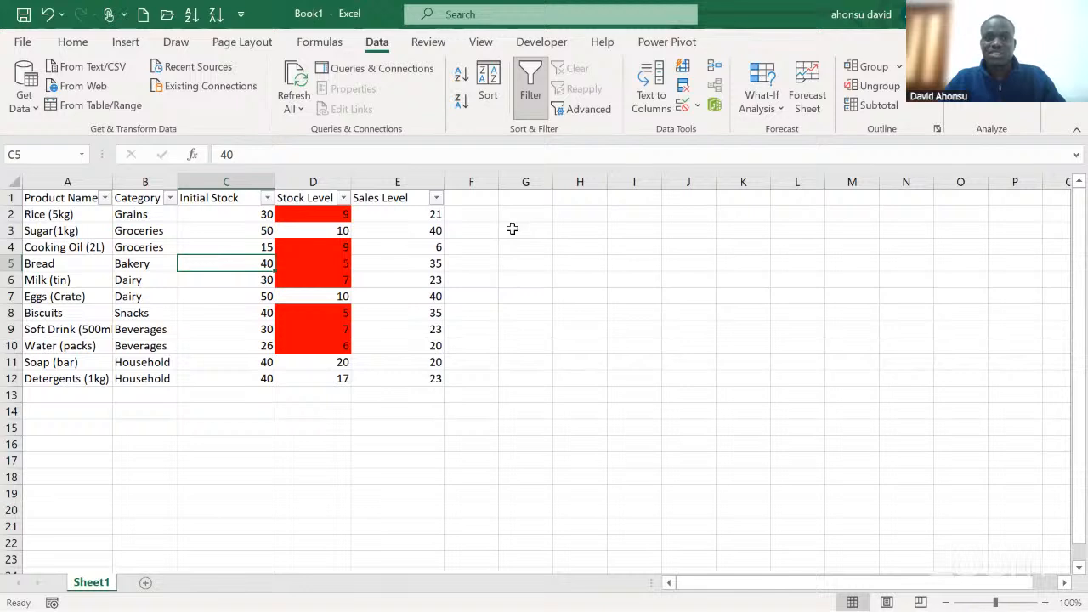
Step: Filter the Stock Level column by the red cell color so only the low-stock products are listed
left_click(345, 198)
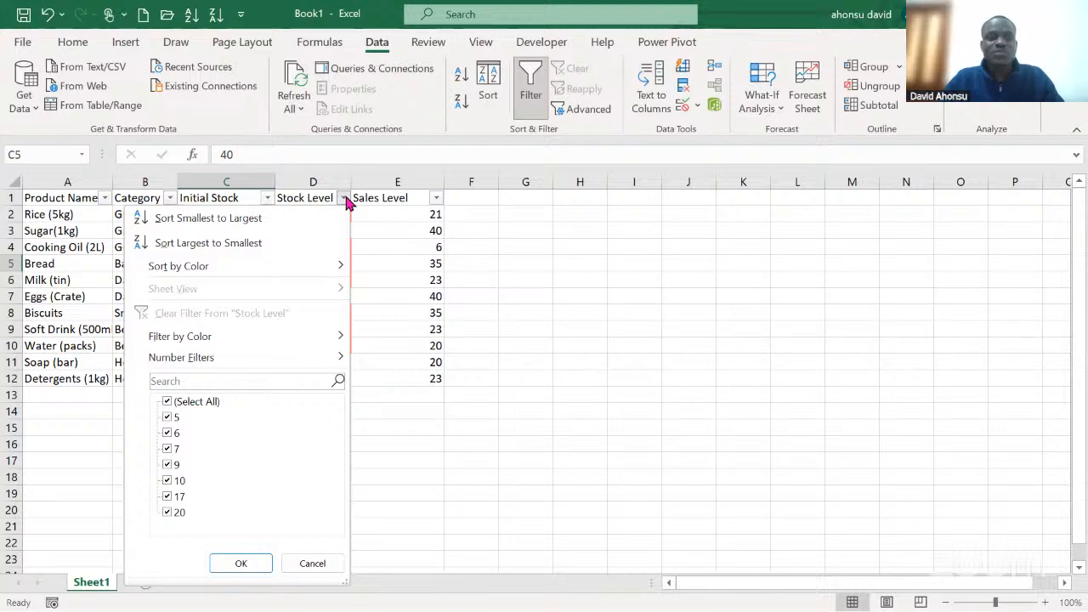
mouse_move(274, 340)
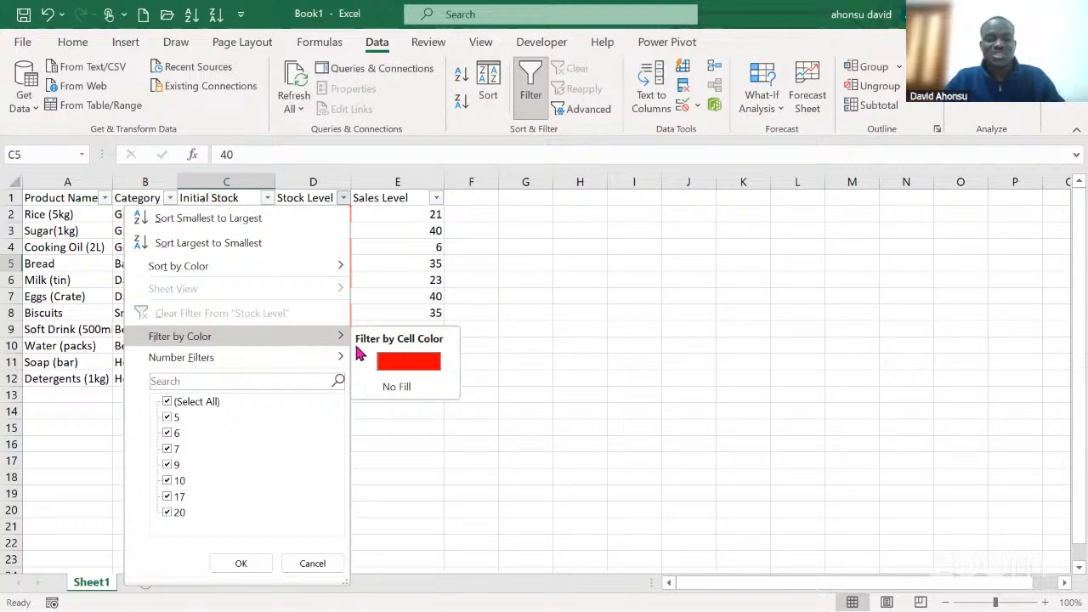
left_click(422, 364)
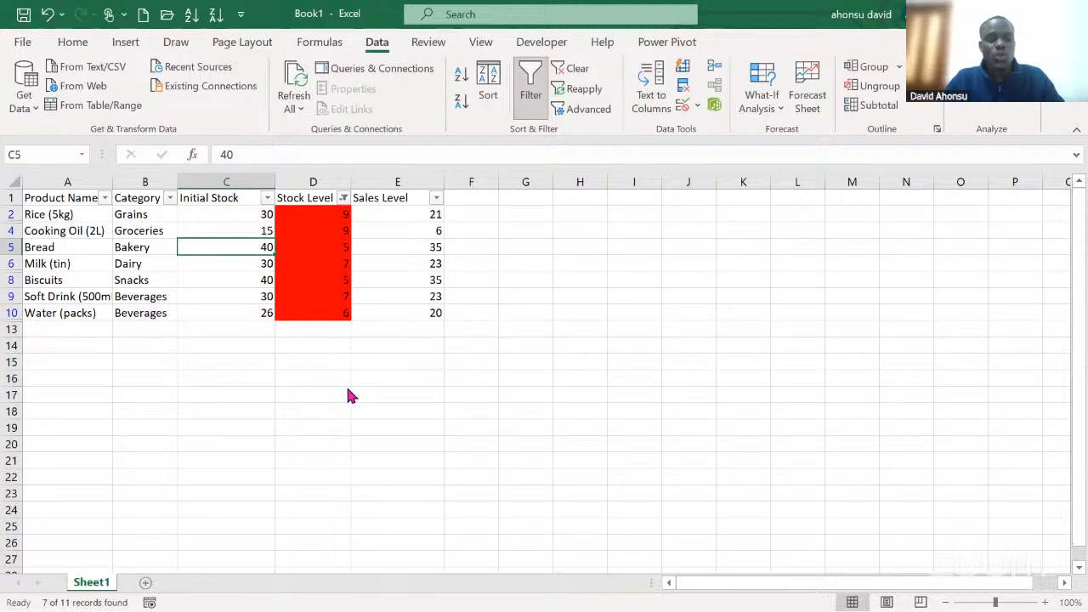
left_click(272, 296)
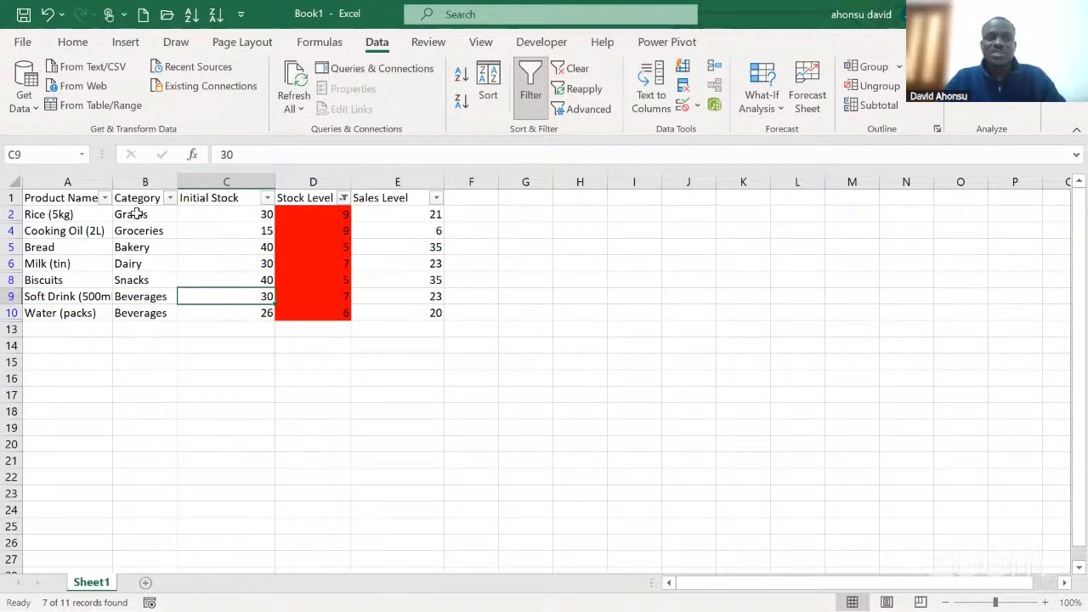
left_click(256, 215)
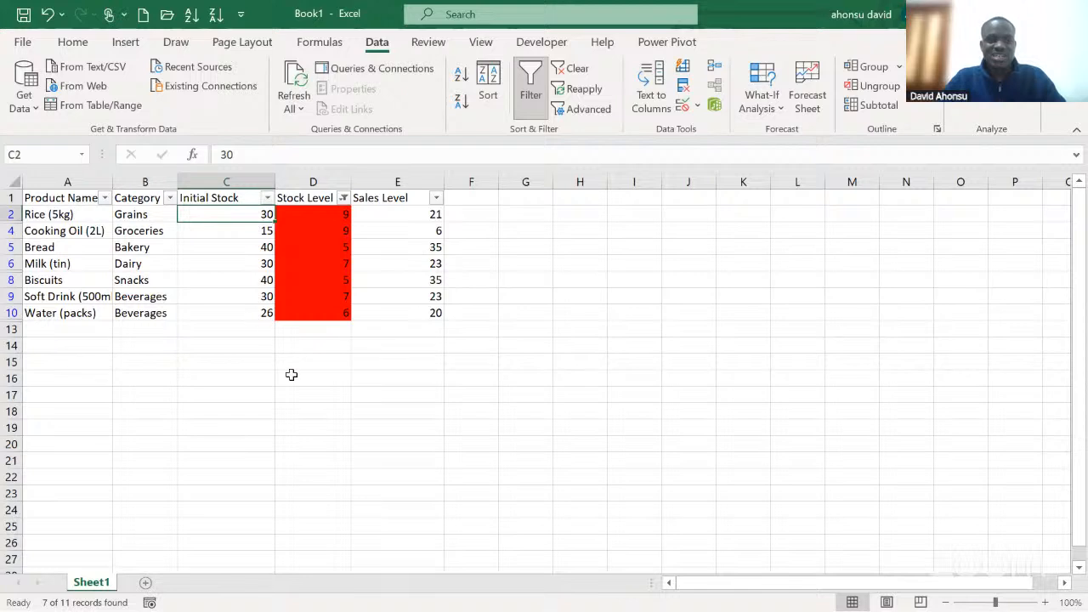